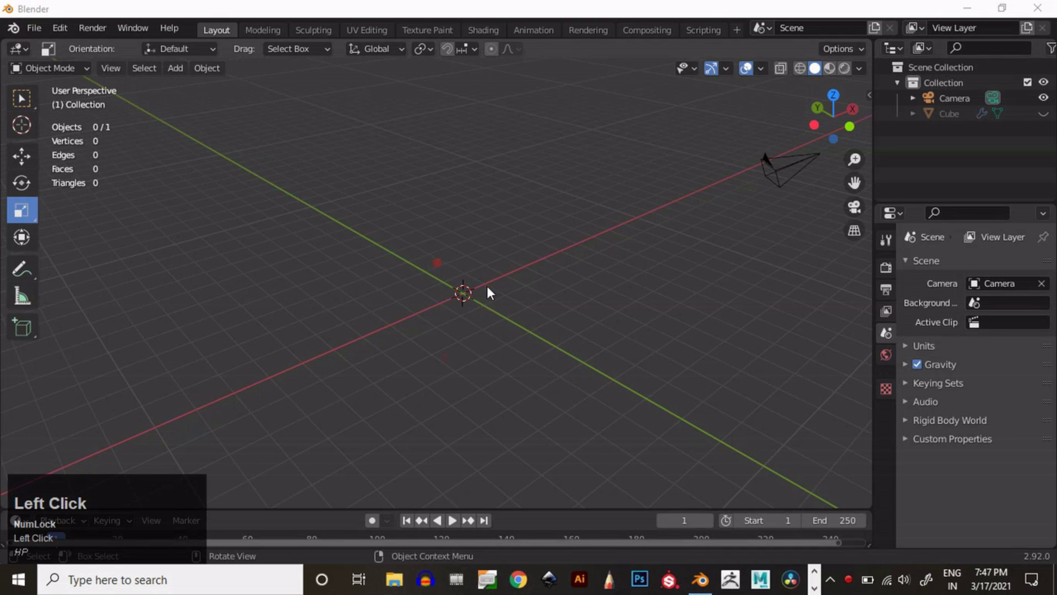
- Add a cube mesh at the centre of the scene
{"action": "middle_click_drag", "start_coordinate": [477, 325], "coordinate": [463, 303]}
{"action": "key", "text": "shift+a"}
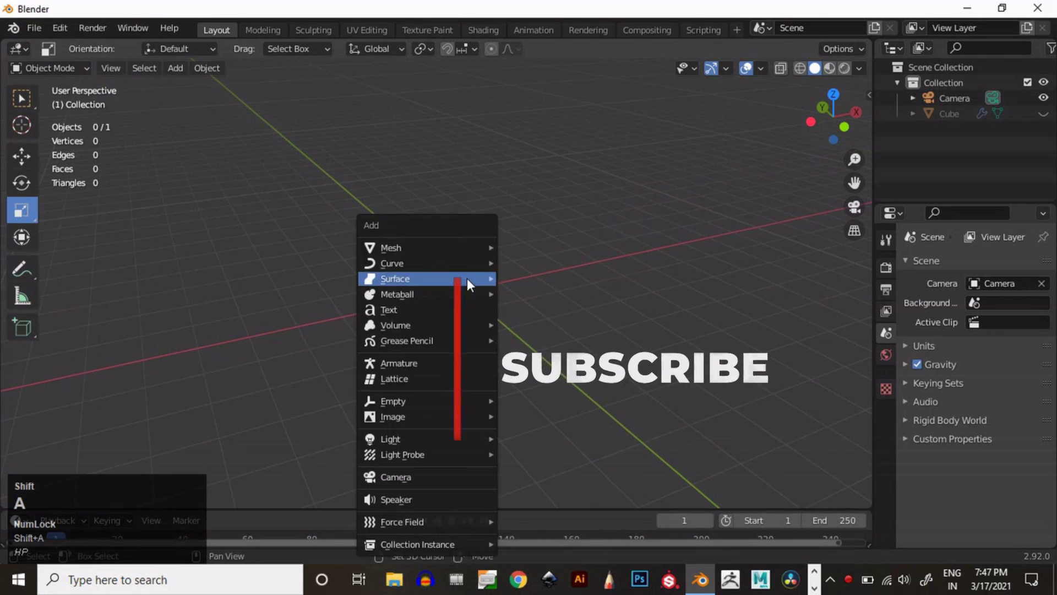
{"action": "mouse_move", "coordinate": [440, 248]}
{"action": "left_click", "coordinate": [522, 275]}
{"action": "mouse_move", "coordinate": [520, 282]}
{"action": "middle_mouse_down"}
{"action": "mouse_move", "coordinate": [487, 266]}
{"action": "mouse_move", "coordinate": [529, 275]}
{"action": "middle_mouse_up"}
- Add a Subdivision Surface modifier to the cube with the viewport level set to 3
{"action": "left_click", "coordinate": [969, 265]}
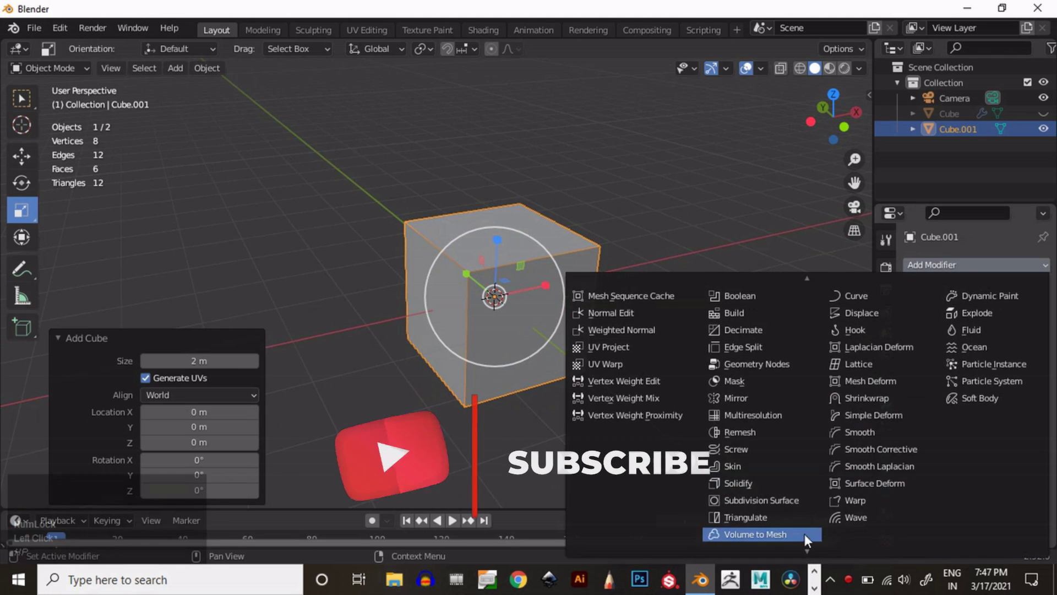
{"action": "left_click", "coordinate": [754, 498]}
{"action": "middle_click_drag", "start_coordinate": [754, 491], "coordinate": [890, 334]}
{"action": "left_click", "coordinate": [1025, 334]}
{"action": "left_click", "coordinate": [1026, 334]}
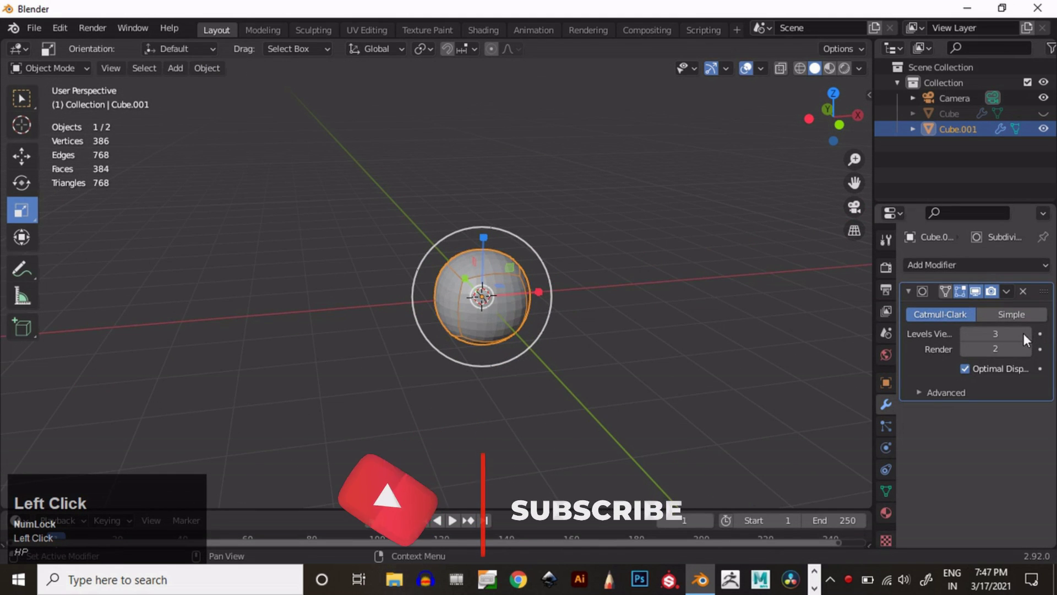
- Add a Cast modifier with the Sphere shape and apply both the Subdivision Surface and Cast modifiers
{"action": "left_click", "coordinate": [936, 265]}
{"action": "left_click", "coordinate": [843, 325]}
{"action": "middle_click_drag", "start_coordinate": [694, 309], "coordinate": [636, 349], "text": "shift"}
{"action": "left_click", "coordinate": [998, 437]}
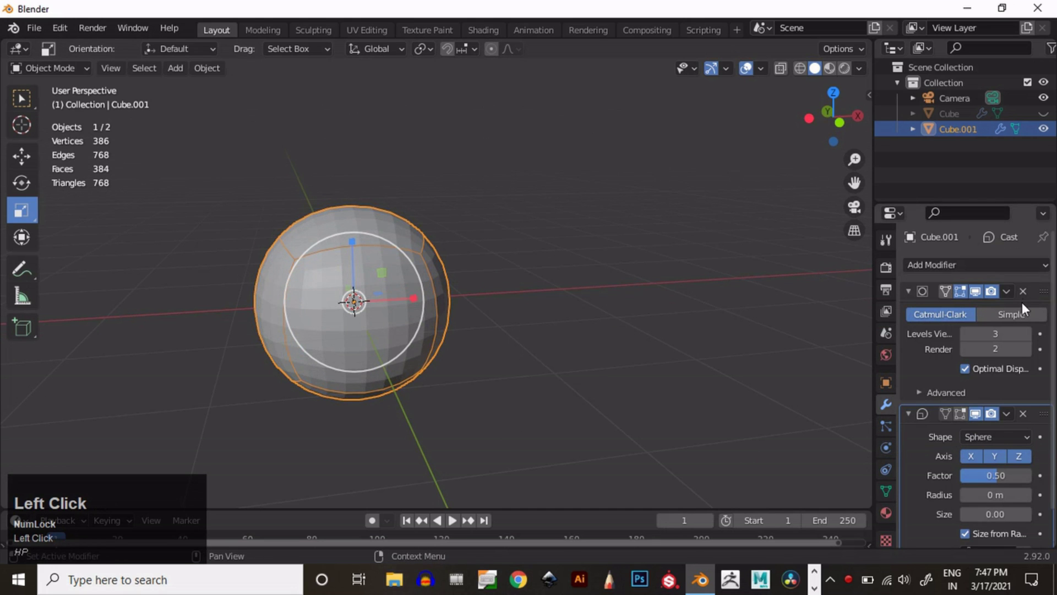
{"action": "left_click", "coordinate": [1006, 290]}
{"action": "left_click", "coordinate": [993, 306]}
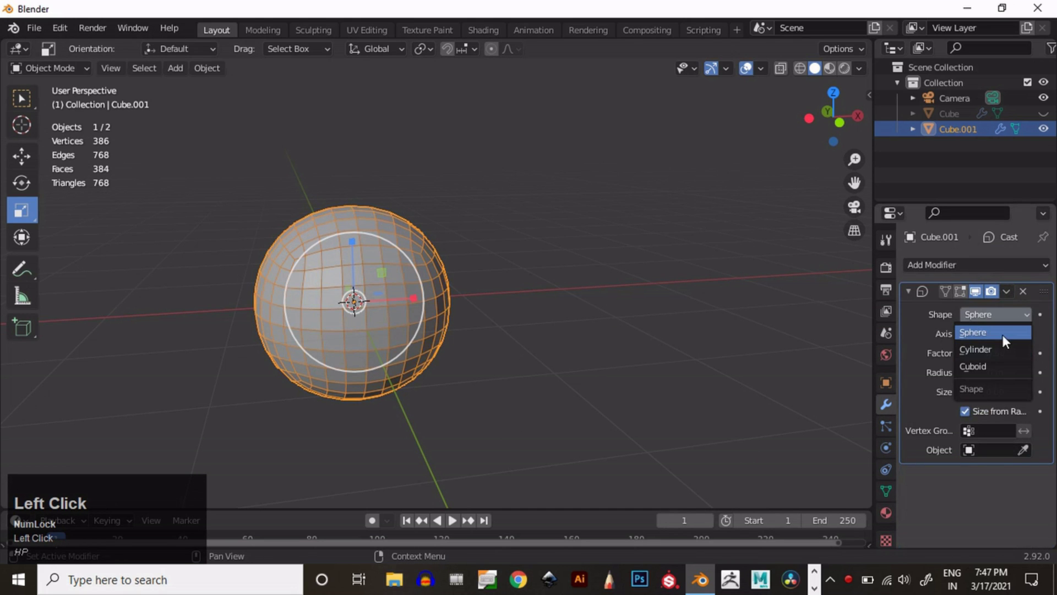
{"action": "left_click", "coordinate": [1006, 291]}
{"action": "left_click", "coordinate": [994, 306]}
- Delete all vertices of the sphere's lower half in front view, keeping the middle ring
{"action": "middle_click_drag", "start_coordinate": [452, 331], "coordinate": [567, 209]}
{"action": "left_click", "coordinate": [831, 119]}
{"action": "key", "text": "Tab"}
{"action": "left_click", "coordinate": [700, 164]}
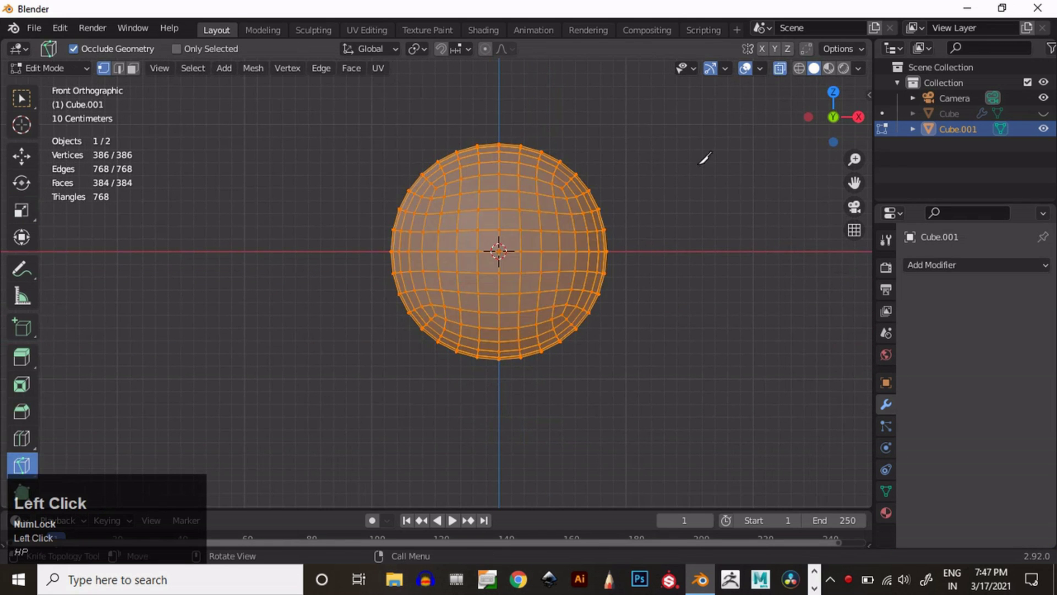
{"action": "key", "text": "w"}
{"action": "left_click_drag", "start_coordinate": [628, 261], "coordinate": [267, 436]}
{"action": "key", "text": "x"}
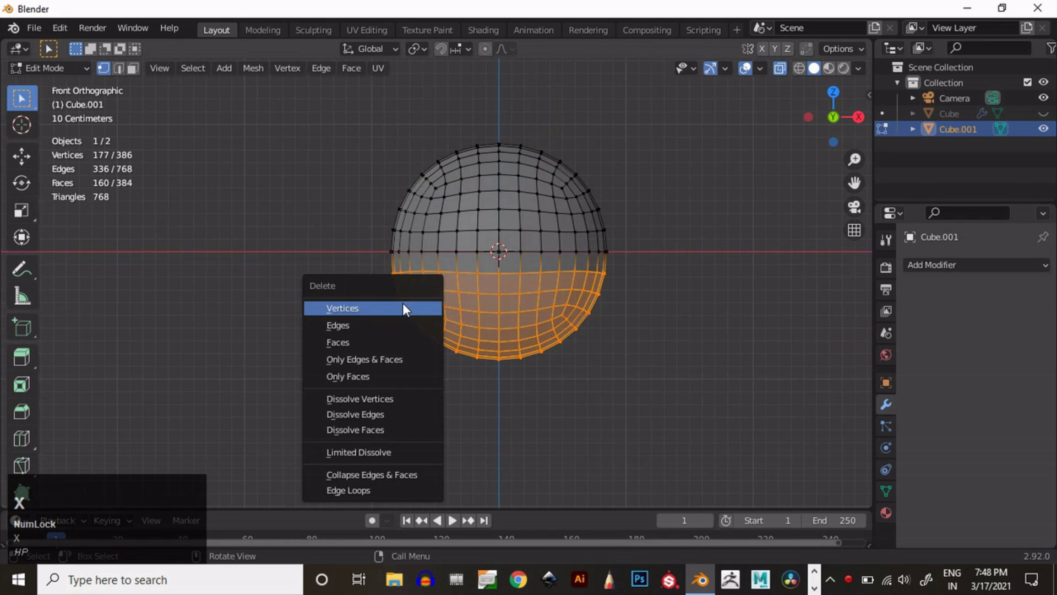
{"action": "left_click", "coordinate": [406, 306]}
- Flatten the half-sphere by scaling the object down along Z, and activate the Knife tool in Edit Mode
{"action": "middle_click_drag", "start_coordinate": [605, 264], "coordinate": [580, 311], "text": "ctrl"}
{"action": "middle_click_drag", "start_coordinate": [621, 198], "coordinate": [633, 276], "text": "shift"}
{"action": "left_click", "coordinate": [781, 69]}
{"action": "mouse_move", "coordinate": [630, 237]}
{"action": "middle_mouse_down", "text": "ctrl"}
{"action": "mouse_move", "coordinate": [630, 260]}
{"action": "mouse_move", "coordinate": [644, 235]}
{"action": "middle_mouse_up", "text": "ctrl"}
{"action": "key", "text": "Tab"}
{"action": "left_click_drag", "start_coordinate": [498, 299], "coordinate": [498, 324]}
{"action": "middle_click_drag", "start_coordinate": [574, 252], "coordinate": [598, 292], "text": "ctrl"}
{"action": "key", "text": "Tab"}
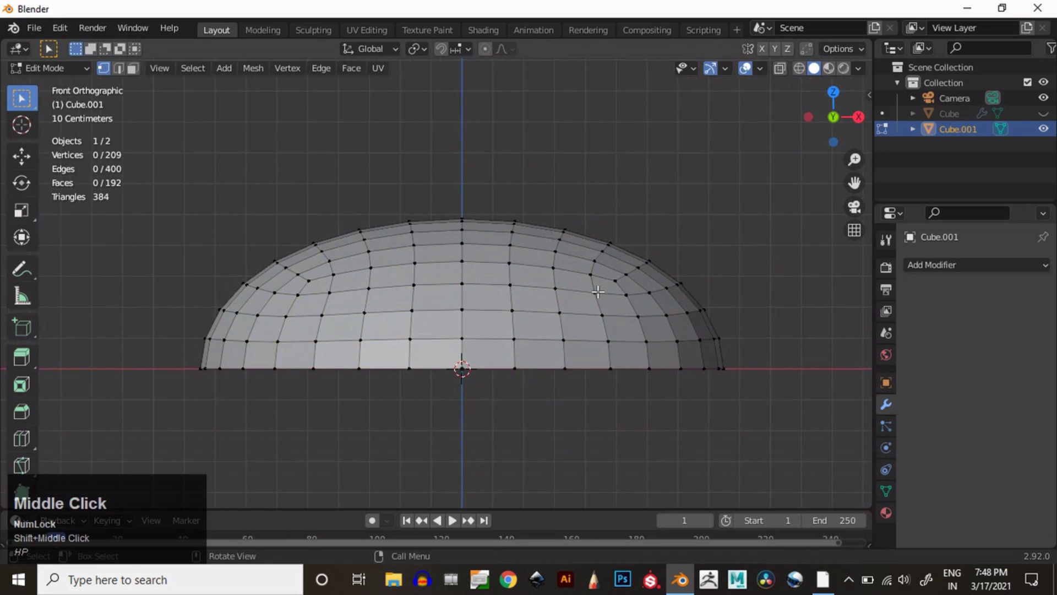
{"action": "left_click", "coordinate": [21, 466]}
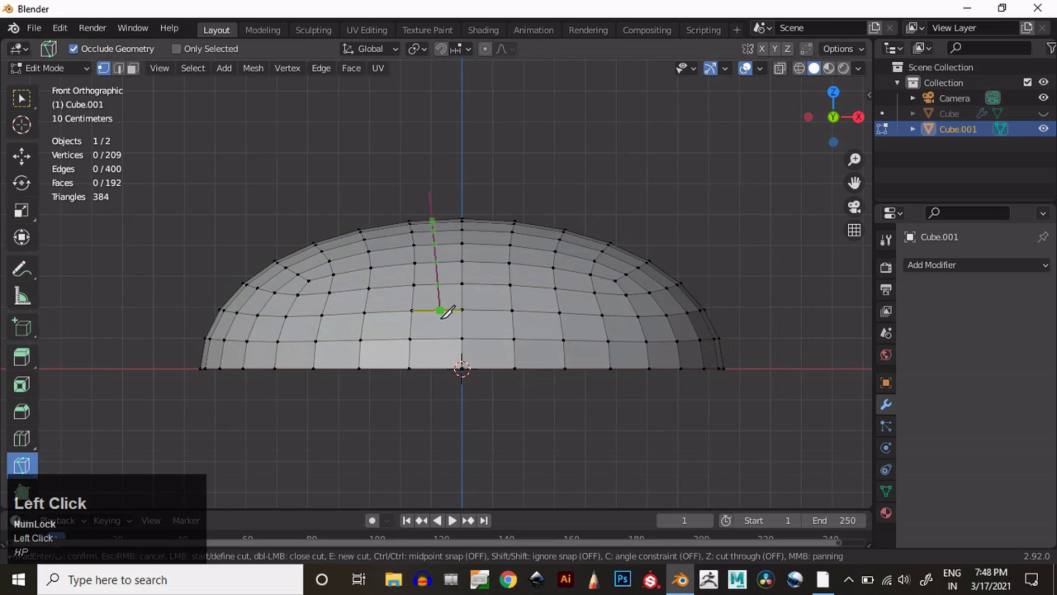
{"action": "left_click", "coordinate": [439, 298]}
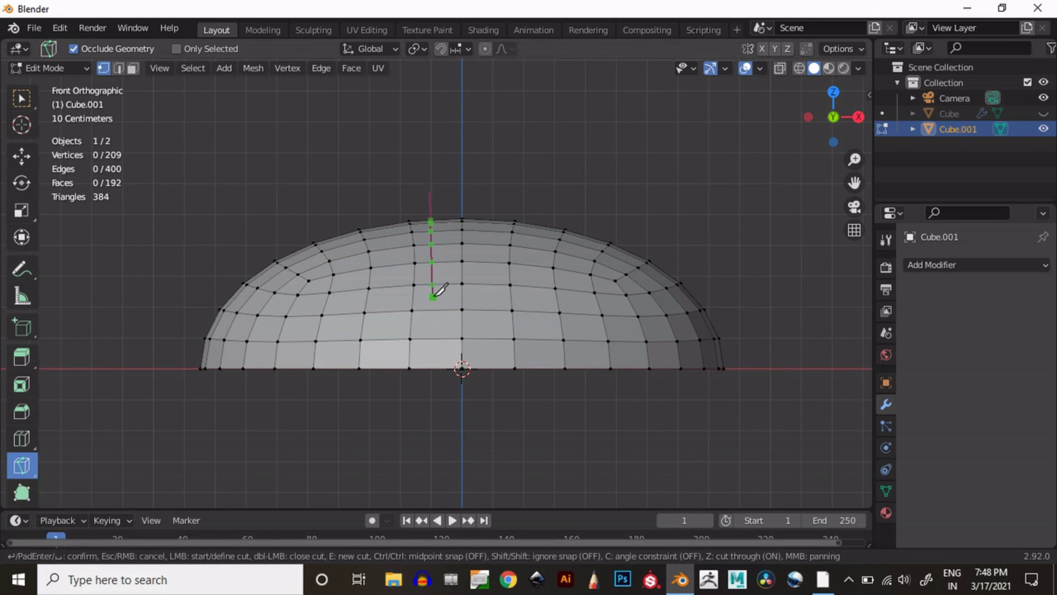
{"action": "left_click", "coordinate": [464, 298]}
{"action": "key", "text": "Escape"}
- Knife-cut an L-shaped line in front view from above the dome down its left-centre faces, then horizontally to the centre line
{"action": "middle_click_drag", "start_coordinate": [491, 314], "coordinate": [545, 259], "text": "ctrl"}
{"action": "middle_click_drag", "start_coordinate": [563, 247], "coordinate": [543, 276], "text": "shift"}
{"action": "left_click", "coordinate": [393, 165]}
{"action": "left_click", "coordinate": [412, 335]}
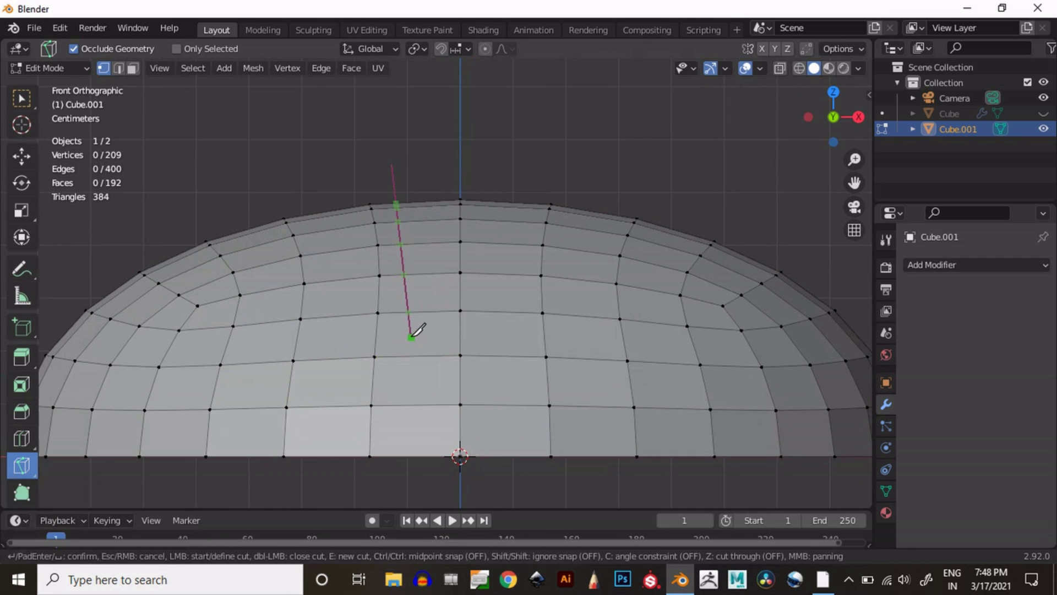
{"action": "left_click", "coordinate": [460, 337]}
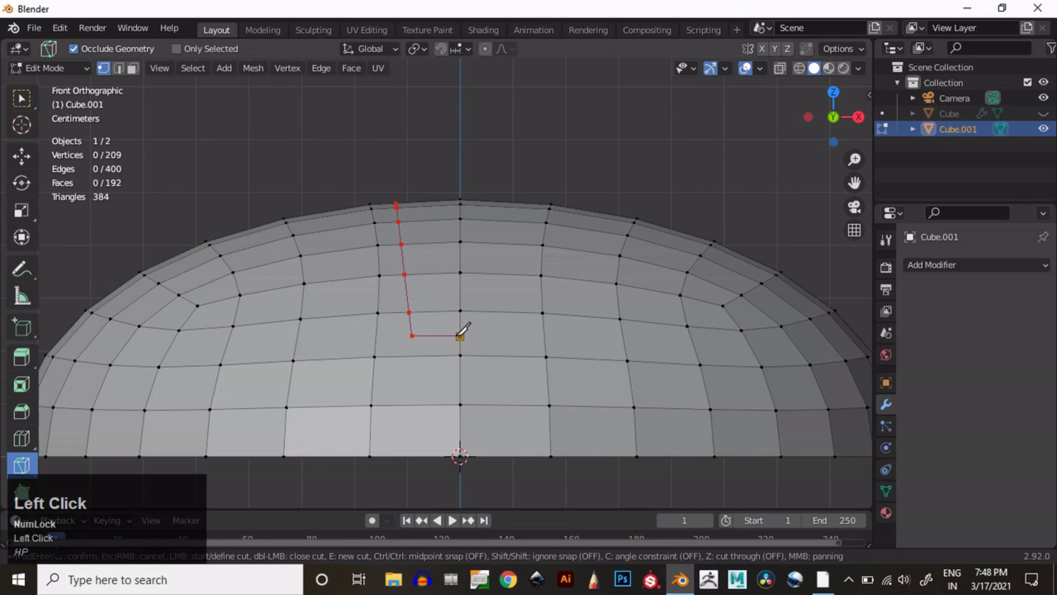
{"action": "key", "text": "Return"}
{"action": "middle_click_drag", "start_coordinate": [531, 236], "coordinate": [610, 263]}
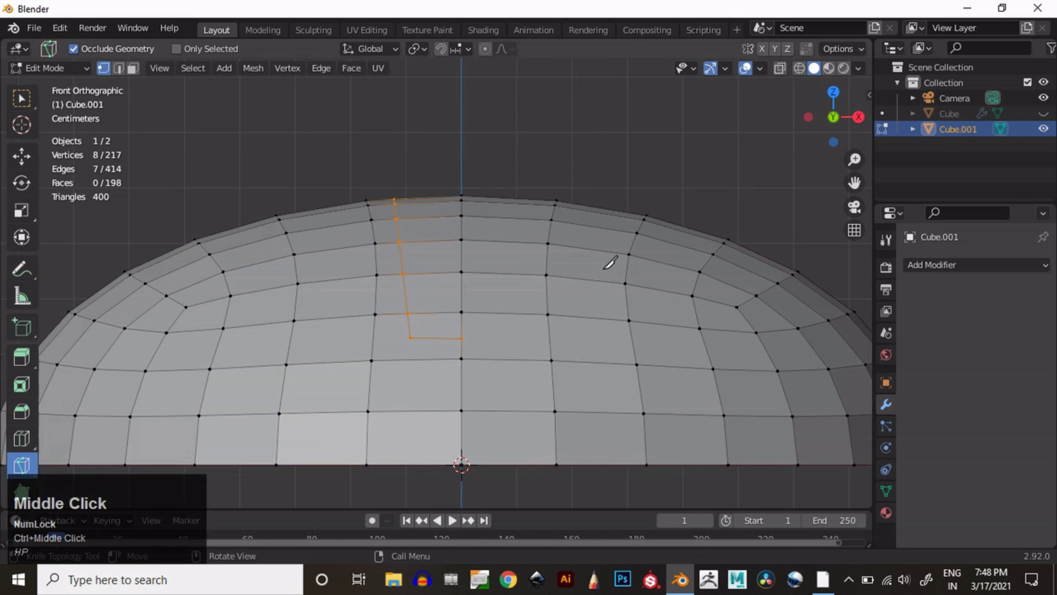
- Symmetrize the whole mesh in the -X to +X direction to mirror the knife cut across the centre line
{"action": "left_click", "coordinate": [779, 68]}
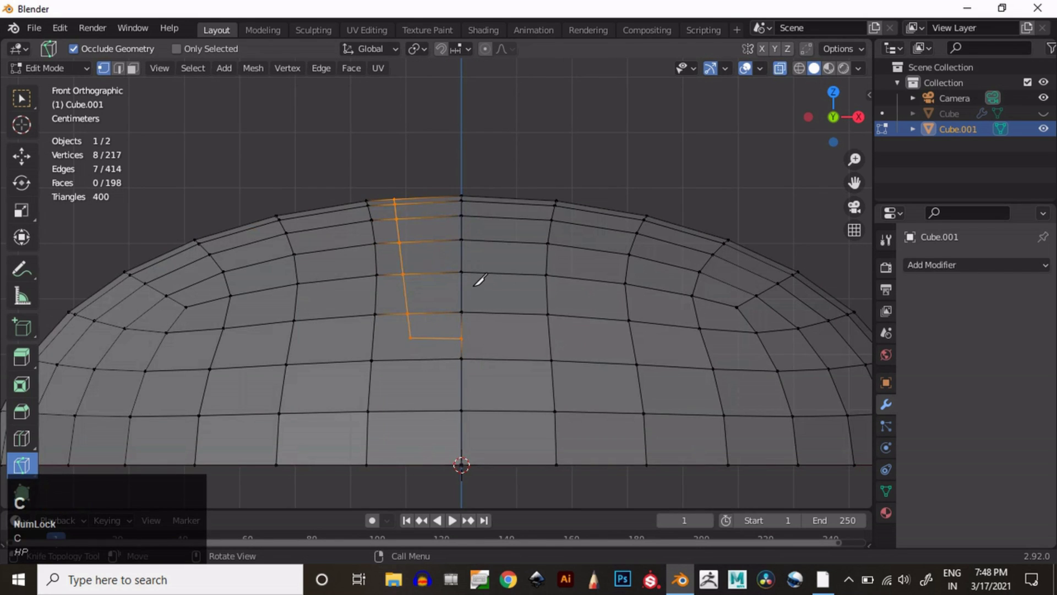
{"action": "key", "text": "a"}
{"action": "left_click", "coordinate": [253, 68]}
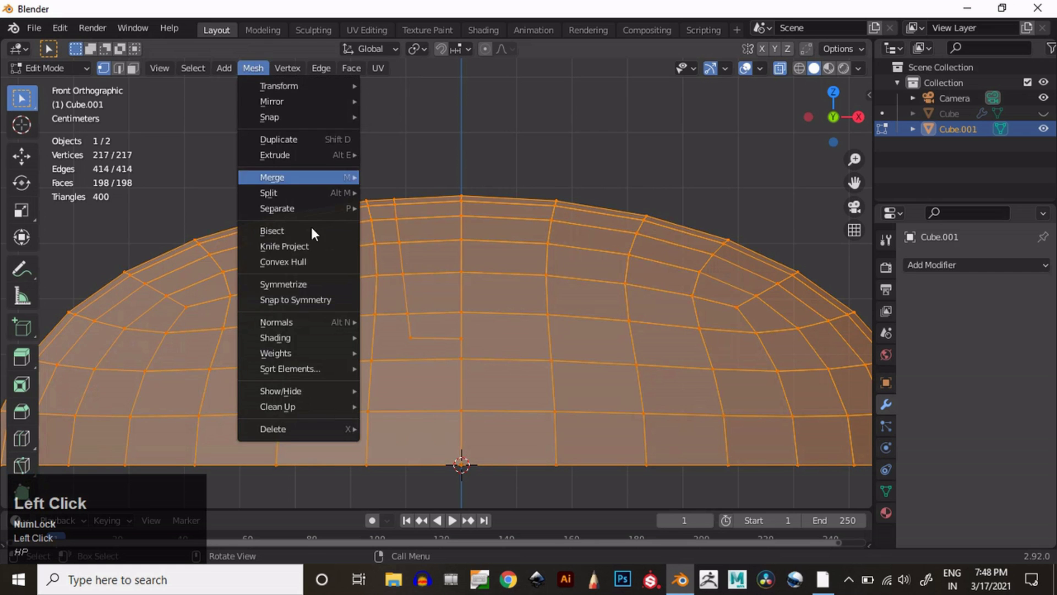
{"action": "left_click", "coordinate": [318, 284]}
{"action": "key", "text": "ctrl+z"}
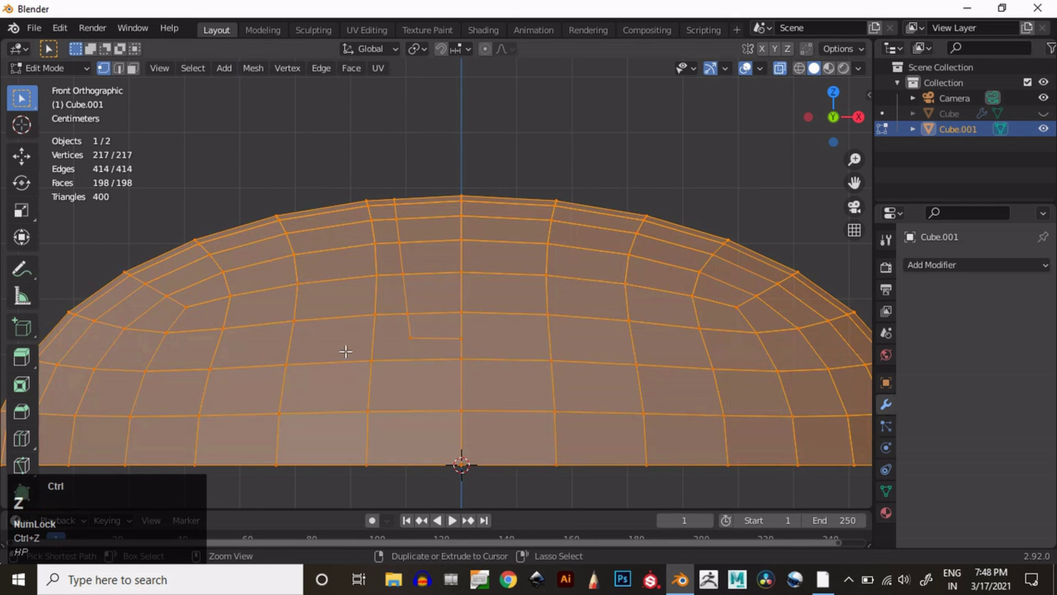
{"action": "left_click", "coordinate": [251, 67]}
{"action": "left_click", "coordinate": [312, 283]}
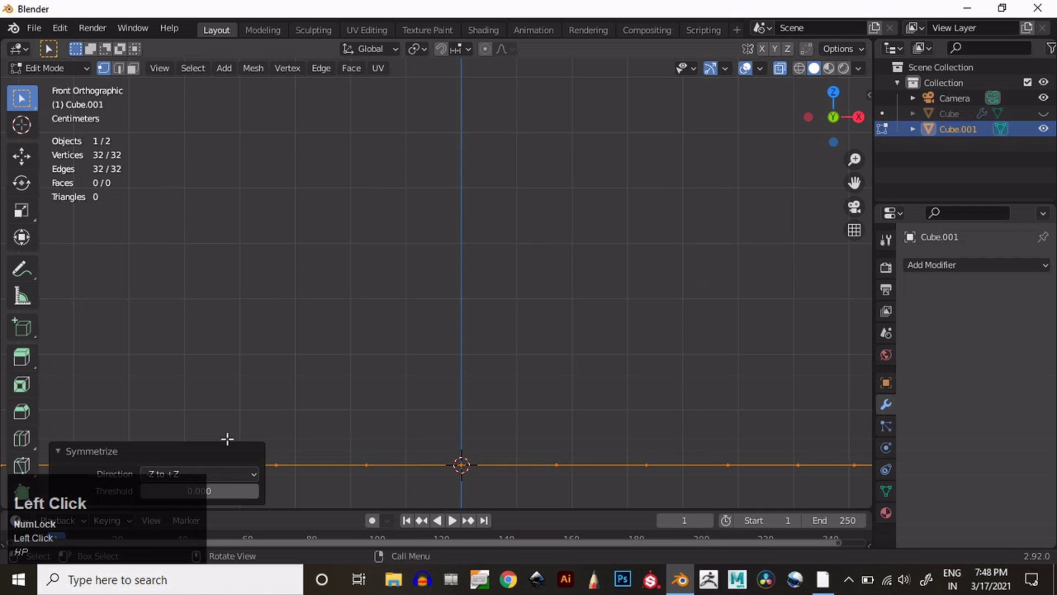
{"action": "left_click", "coordinate": [226, 474]}
{"action": "left_click", "coordinate": [224, 436]}
{"action": "middle_click_drag", "start_coordinate": [224, 436], "coordinate": [230, 468], "text": "ctrl"}
{"action": "left_click", "coordinate": [230, 473]}
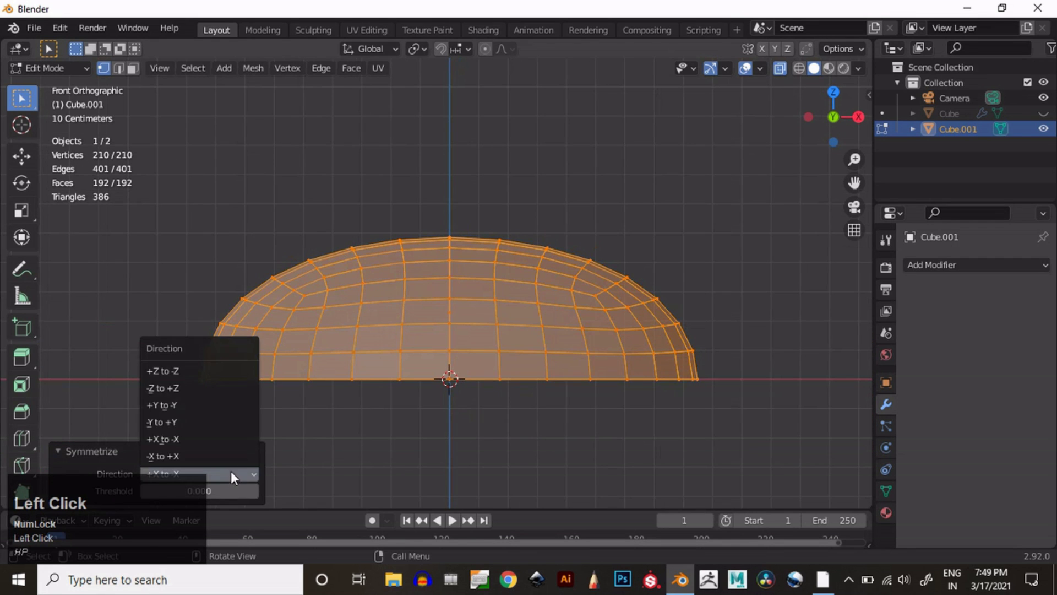
{"action": "left_click", "coordinate": [206, 458]}
- Symmetrize the whole mesh in the -Y to +Y direction to copy the cut outline to the back
{"action": "middle_click_drag", "start_coordinate": [463, 323], "coordinate": [531, 304]}
{"action": "key", "text": "a"}
{"action": "left_click", "coordinate": [249, 73]}
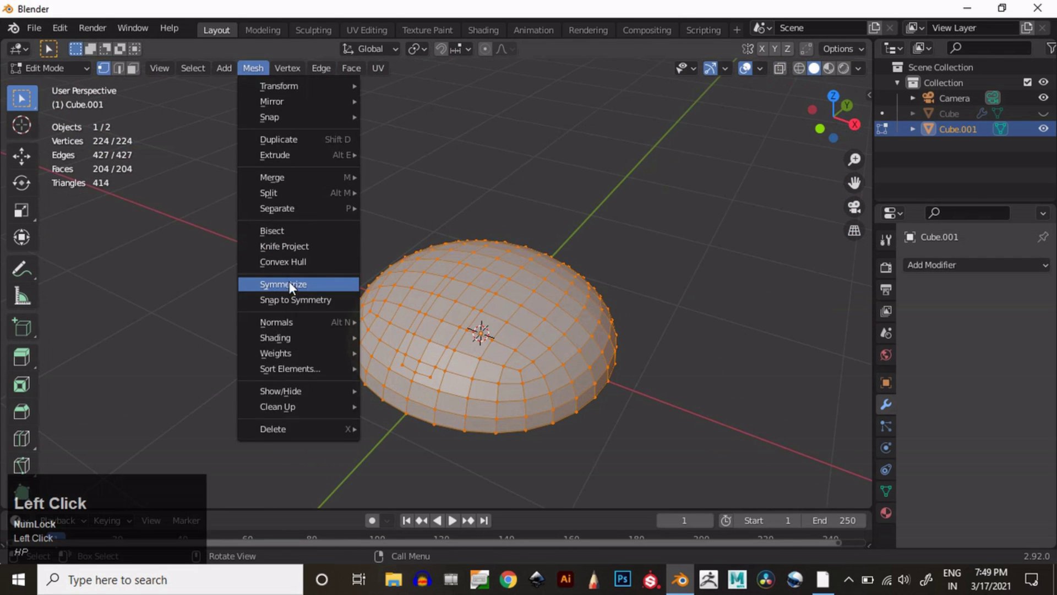
{"action": "left_click", "coordinate": [292, 284]}
{"action": "middle_click_drag", "start_coordinate": [323, 295], "coordinate": [517, 253]}
{"action": "left_click", "coordinate": [225, 474]}
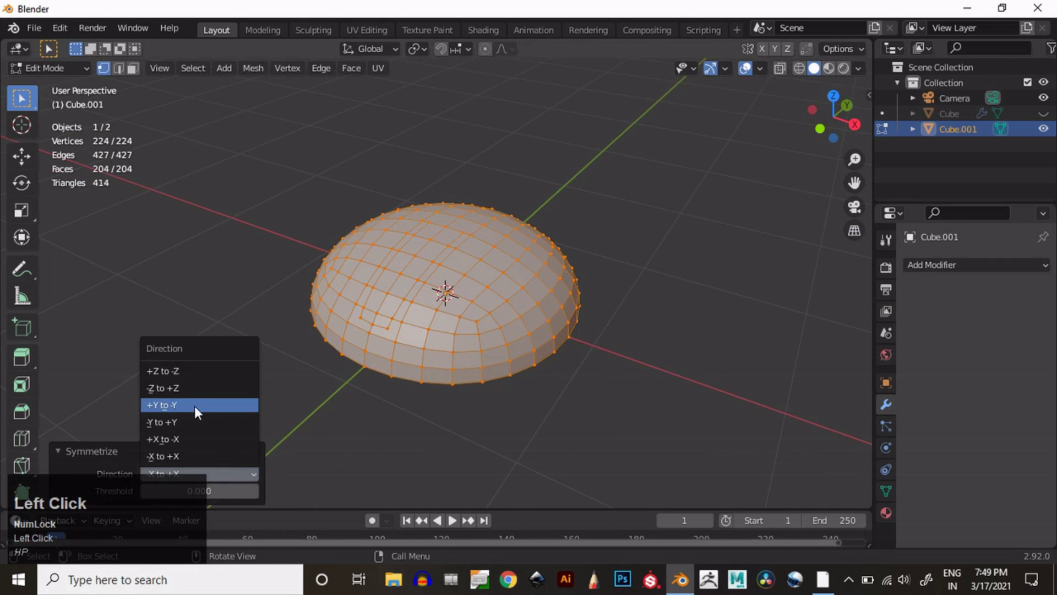
{"action": "left_click", "coordinate": [193, 406]}
{"action": "left_click", "coordinate": [198, 473]}
{"action": "left_click", "coordinate": [193, 422]}
{"action": "middle_click_drag", "start_coordinate": [196, 422], "coordinate": [386, 308]}
- Level the cut outline's bottom edges on the front and back by scaling them to 0 along Z
{"action": "middle_click_drag", "start_coordinate": [353, 385], "coordinate": [435, 350], "text": "shift"}
{"action": "scroll", "coordinate": [438, 333], "scroll_direction": "up", "scroll_amount": 3}
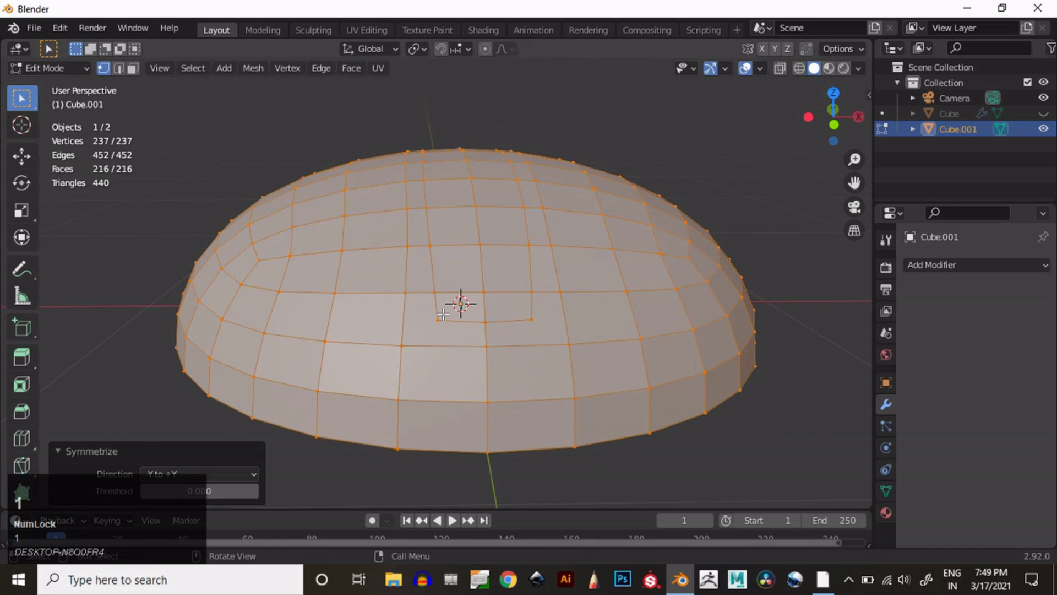
{"action": "left_click", "coordinate": [438, 329]}
{"action": "left_click", "coordinate": [834, 124]}
{"action": "middle_click_drag", "start_coordinate": [592, 165], "coordinate": [581, 260], "text": "shift"}
{"action": "key", "text": "2"}
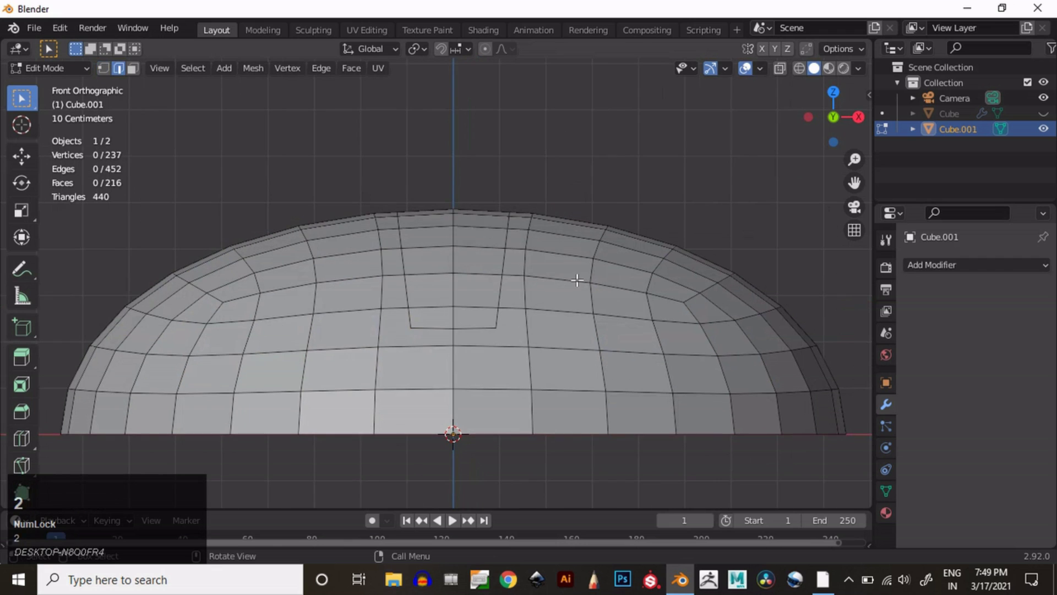
{"action": "left_click", "coordinate": [780, 68]}
{"action": "scroll", "coordinate": [499, 349], "scroll_direction": "up", "scroll_amount": 2}
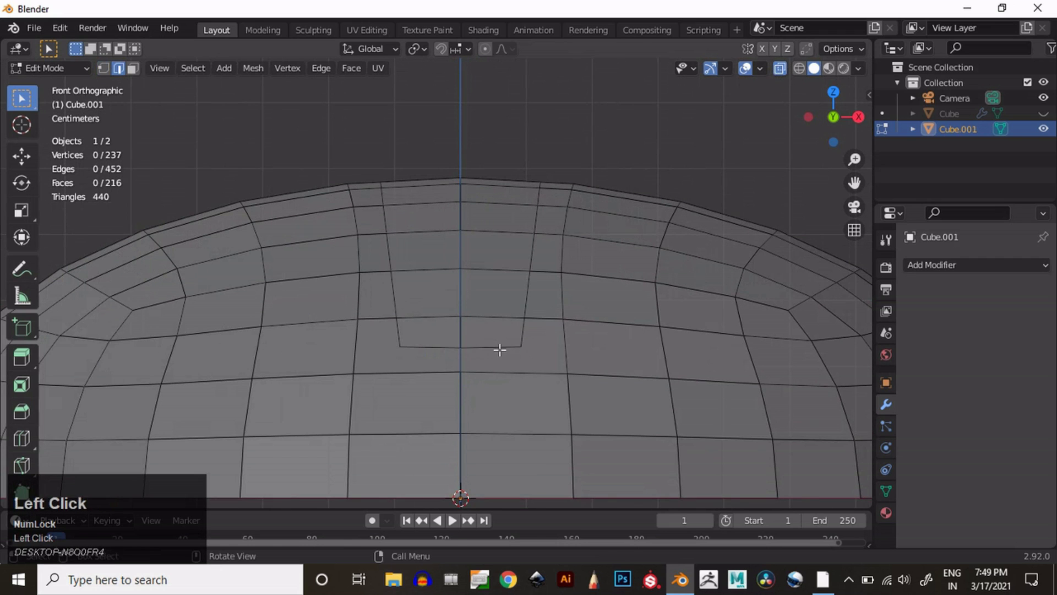
{"action": "left_click", "coordinate": [21, 210]}
{"action": "left_click_drag", "start_coordinate": [460, 294], "coordinate": [452, 334]}
{"action": "key", "text": "0"}
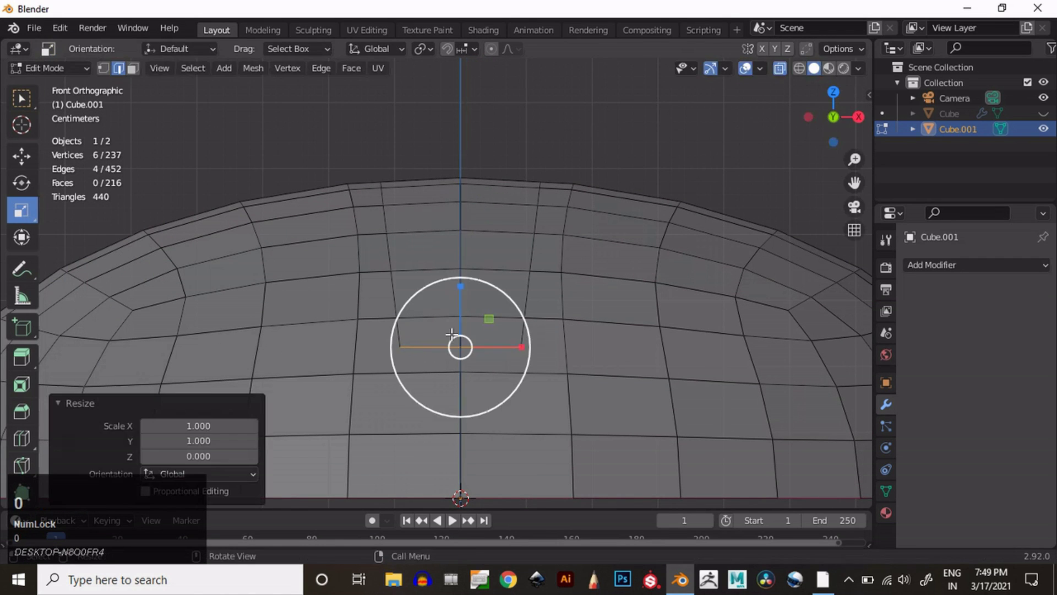
- Delete the faces inside the cut outline, opening a slot over the dome from front to back
{"action": "left_click_drag", "start_coordinate": [420, 139], "coordinate": [499, 297]}
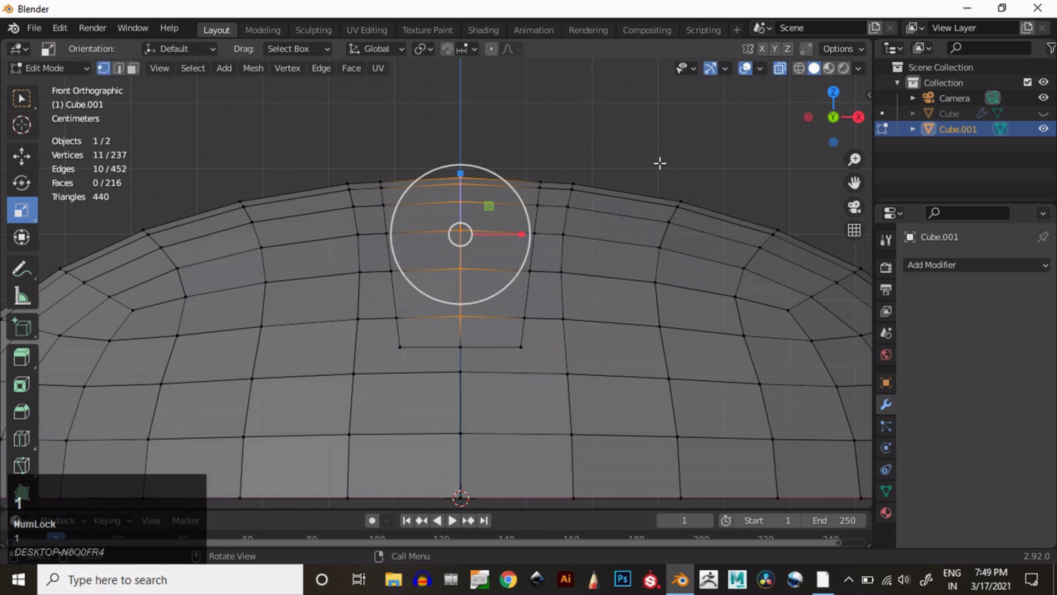
{"action": "left_click", "coordinate": [782, 68]}
{"action": "left_click", "coordinate": [772, 67]}
{"action": "left_click", "coordinate": [781, 69]}
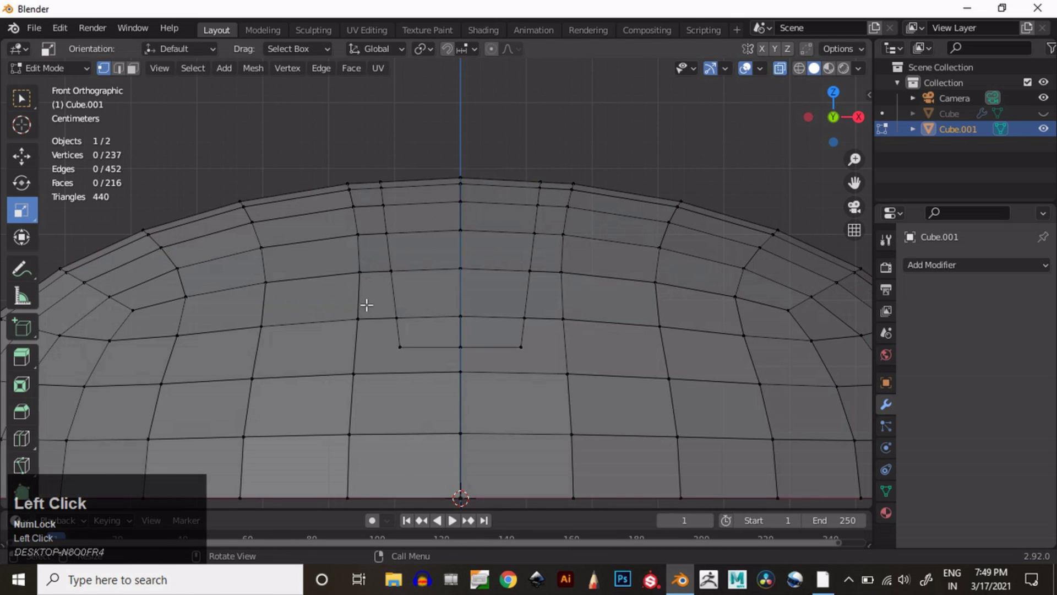
{"action": "left_click_drag", "start_coordinate": [415, 156], "coordinate": [508, 341]}
{"action": "key", "text": "x"}
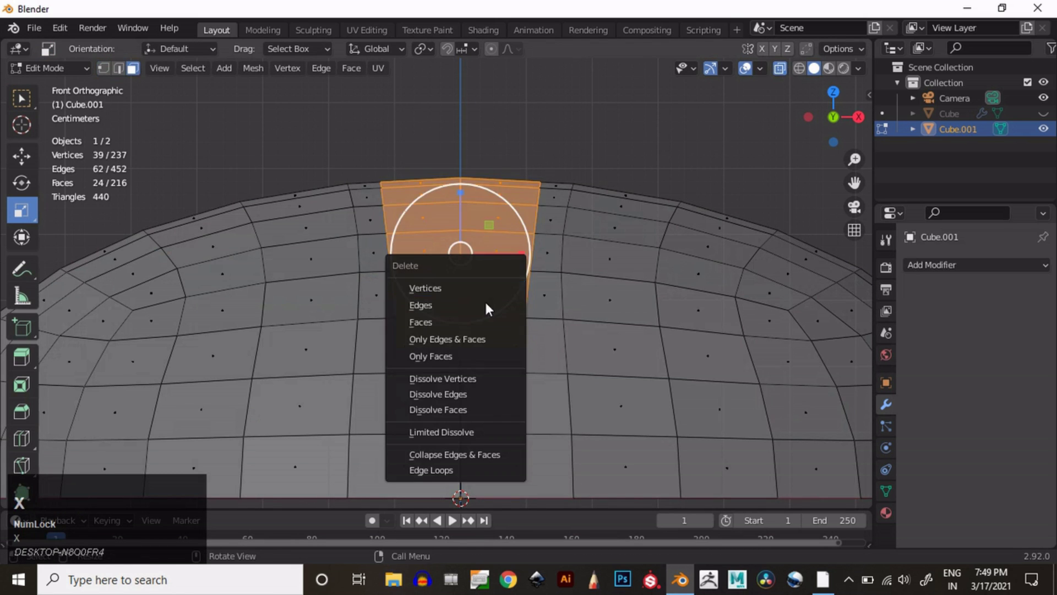
{"action": "left_click", "coordinate": [496, 319]}
{"action": "left_click", "coordinate": [785, 74]}
- Connect both lower front corners of the slot to the nearest outer grid vertices with new diagonal edges
{"action": "middle_click_drag", "start_coordinate": [527, 248], "coordinate": [481, 314]}
{"action": "key", "text": "1"}
{"action": "left_click", "coordinate": [380, 380]}
{"action": "left_click", "coordinate": [382, 365], "text": "shift"}
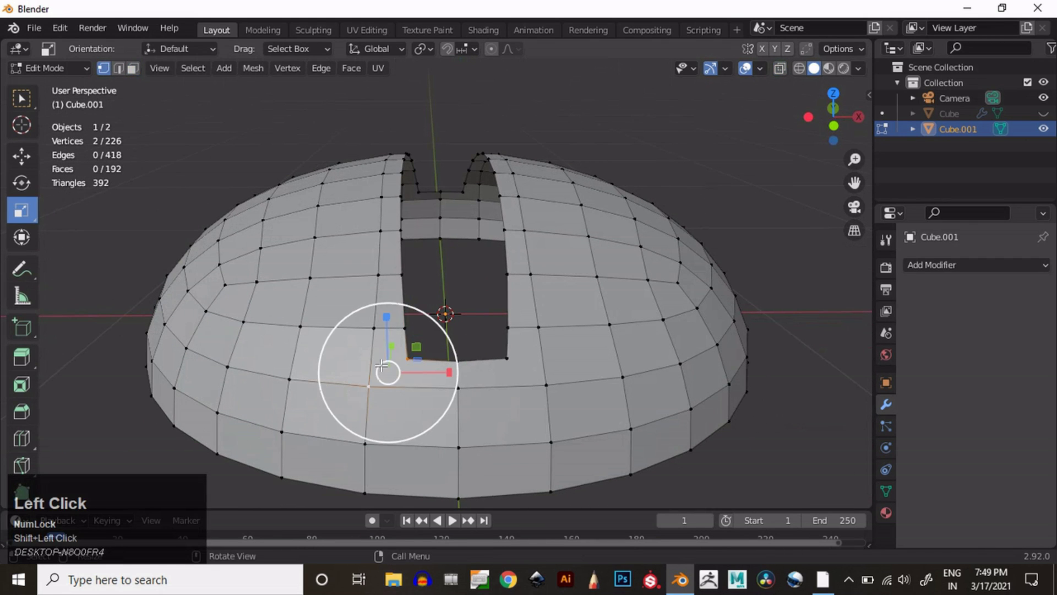
{"action": "right_click", "coordinate": [355, 226]}
{"action": "left_click", "coordinate": [364, 307]}
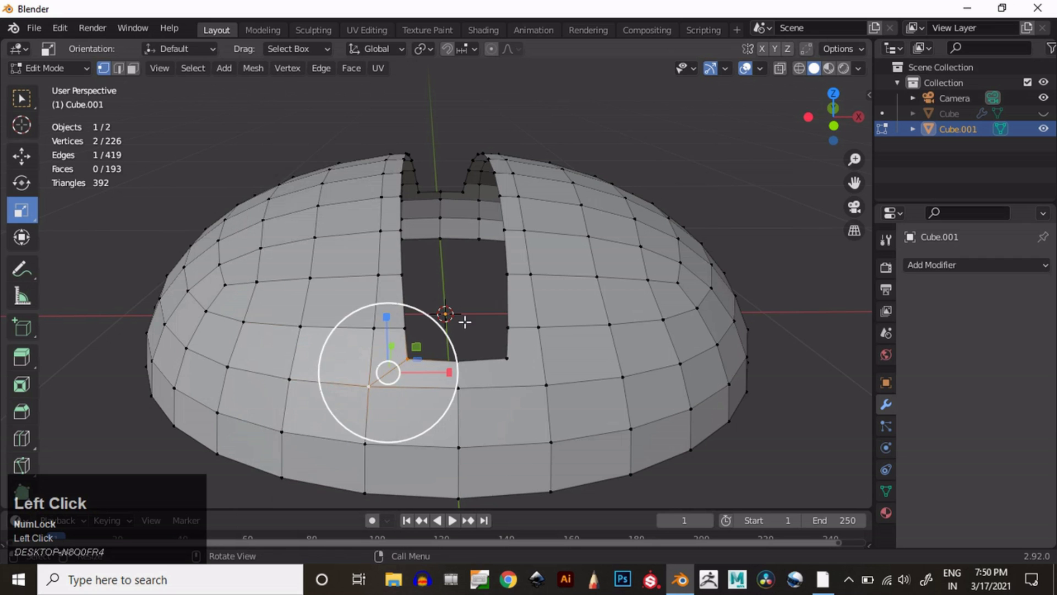
{"action": "left_click", "coordinate": [545, 386], "text": "shift"}
{"action": "right_click", "coordinate": [485, 306]}
{"action": "left_click", "coordinate": [484, 307]}
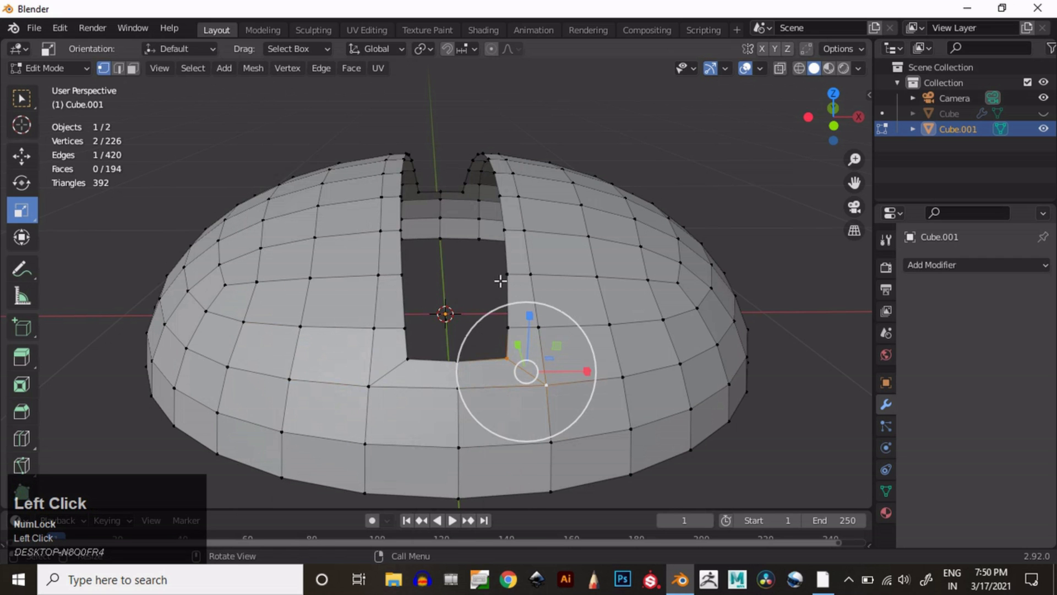
- Symmetrize the whole mesh to mirror the diagonal corner edges to the slot's back end
{"action": "key", "text": "c"}
{"action": "mouse_move", "coordinate": [504, 277]}
{"action": "middle_mouse_down"}
{"action": "mouse_move", "coordinate": [425, 295]}
{"action": "mouse_move", "coordinate": [448, 325]}
{"action": "mouse_move", "coordinate": [494, 276]}
{"action": "middle_mouse_up"}
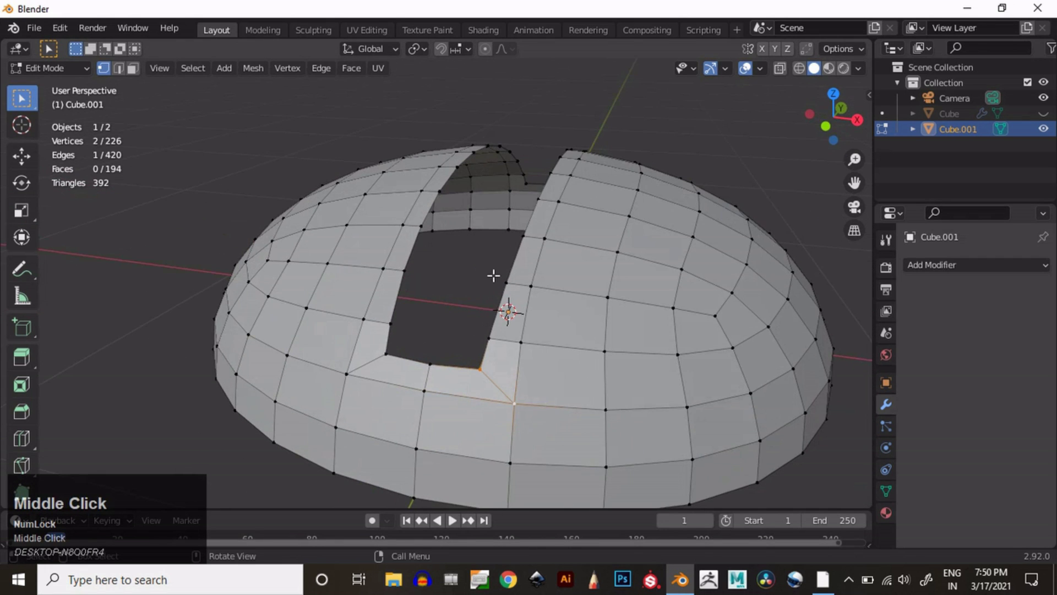
{"action": "key", "text": "a"}
{"action": "middle_click_drag", "start_coordinate": [505, 234], "coordinate": [237, 165]}
{"action": "left_click", "coordinate": [253, 68]}
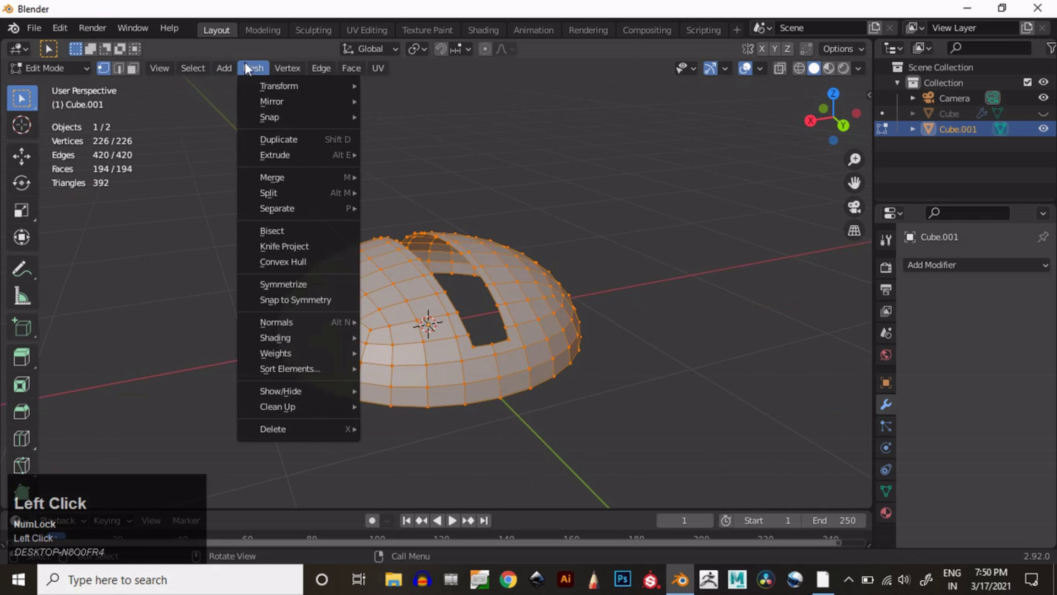
{"action": "left_click", "coordinate": [301, 284]}
{"action": "middle_click_drag", "start_coordinate": [367, 241], "coordinate": [619, 220]}
{"action": "key", "text": "alt+a"}
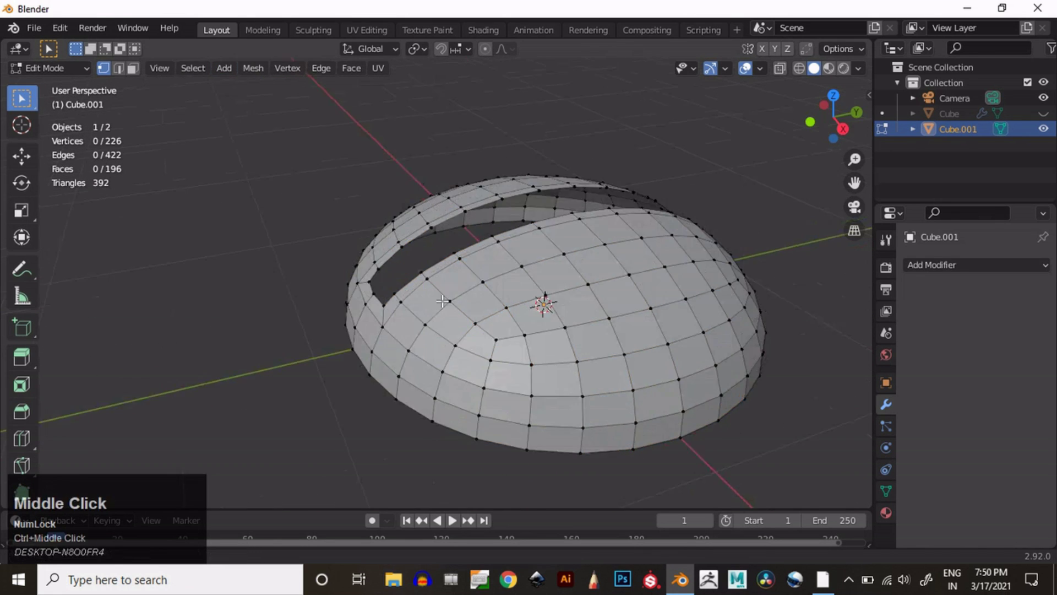
- Bridge the slot's lower front edges to its back edges with a floor strip
{"action": "middle_click_drag", "start_coordinate": [476, 345], "coordinate": [545, 328]}
{"action": "middle_click_drag", "start_coordinate": [545, 327], "coordinate": [408, 325], "text": "shift"}
{"action": "key", "text": "2"}
{"action": "left_click", "coordinate": [424, 352]}
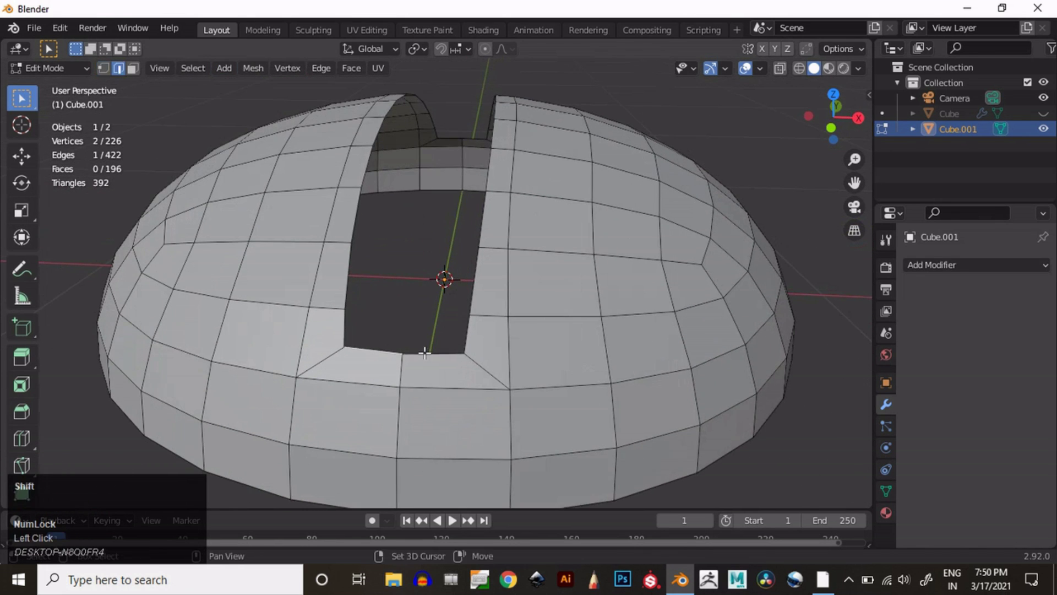
{"action": "middle_click_drag", "start_coordinate": [451, 134], "coordinate": [465, 196]}
{"action": "right_click", "coordinate": [419, 201]}
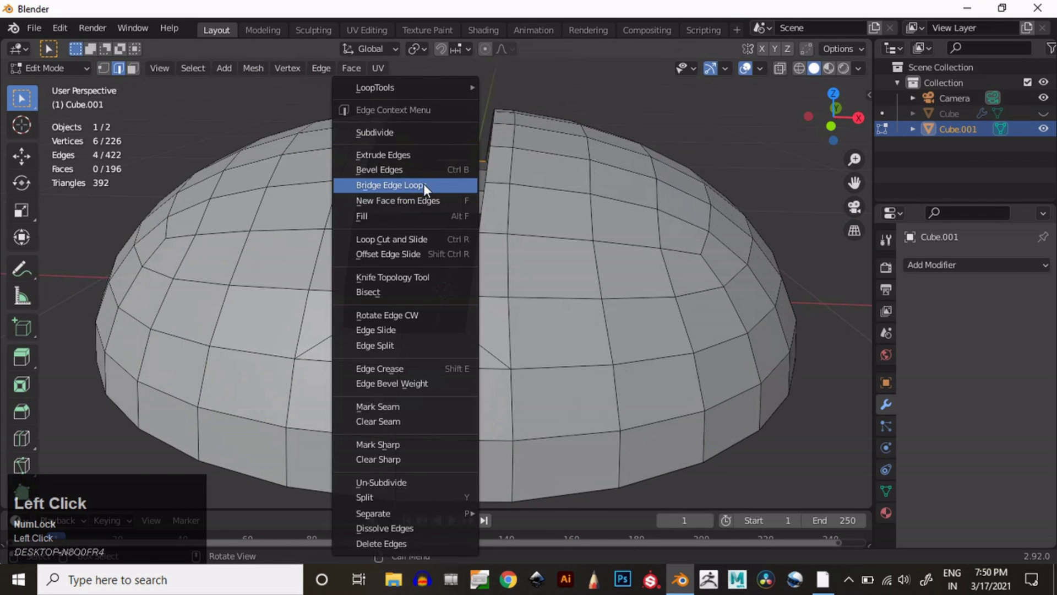
{"action": "left_click", "coordinate": [424, 185]}
{"action": "middle_click_drag", "start_coordinate": [426, 253], "coordinate": [433, 311]}
- Add one centred loop cut across the slot's floor strip, with a slide factor of 0
{"action": "left_click", "coordinate": [832, 100]}
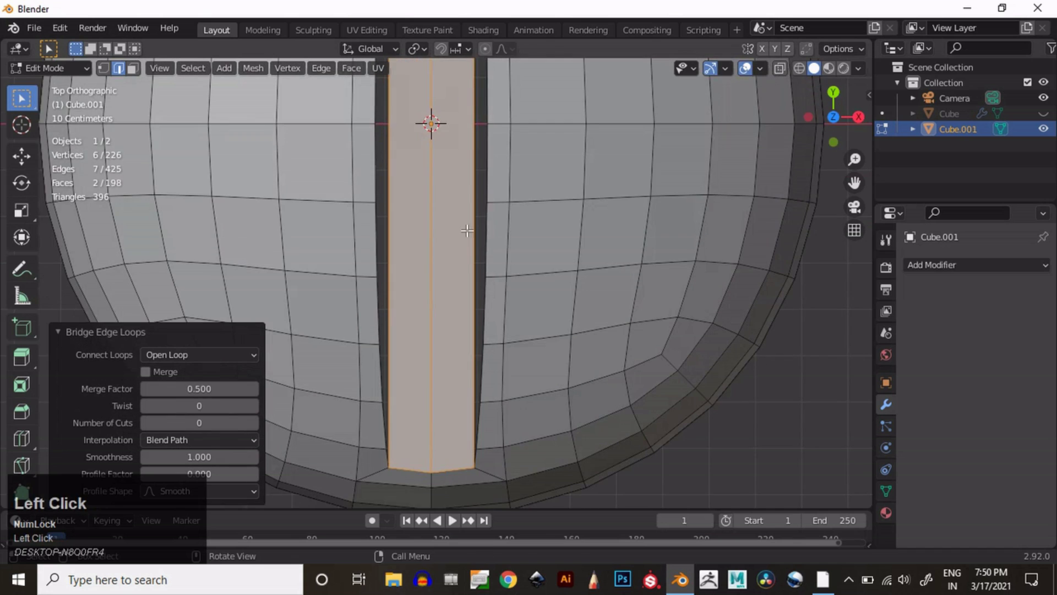
{"action": "middle_click_drag", "start_coordinate": [467, 230], "coordinate": [446, 284], "text": "shift"}
{"action": "left_click", "coordinate": [451, 185]}
{"action": "right_click", "coordinate": [451, 196]}
{"action": "middle_click_drag", "start_coordinate": [451, 196], "coordinate": [443, 278], "text": "shift"}
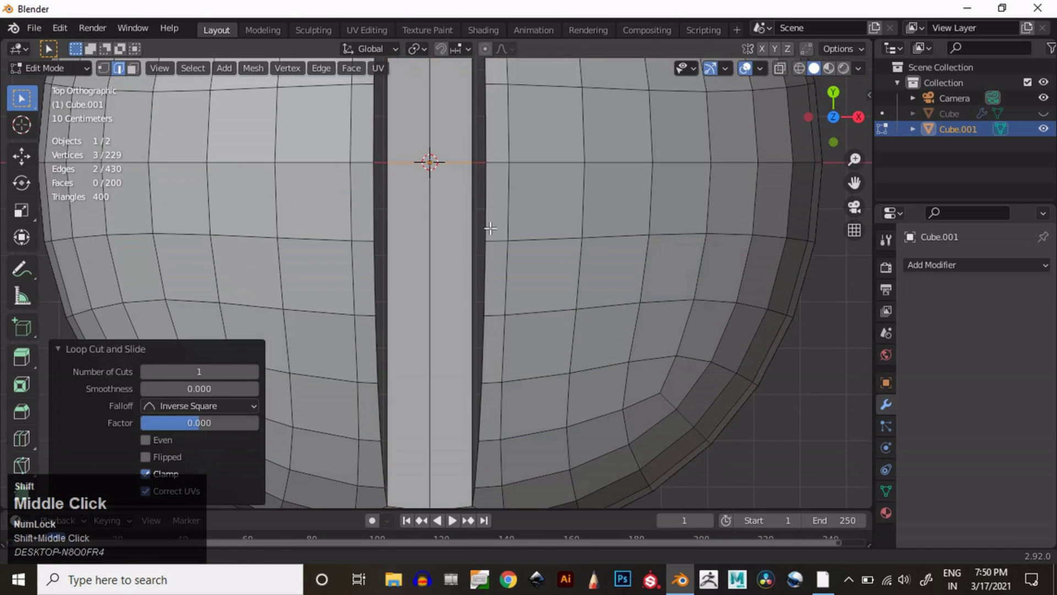
- Add three more loop cuts across the front half of the floor strip, each aligned with the dome's neighbouring grid rows
{"action": "key", "text": "ctrl+r"}
{"action": "left_click", "coordinate": [441, 197]}
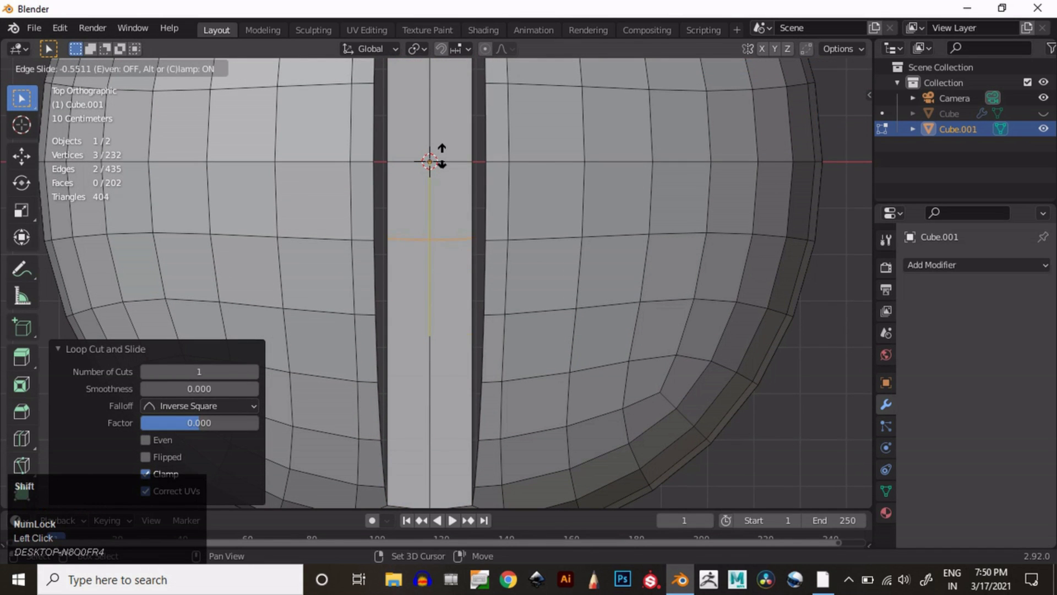
{"action": "left_click", "coordinate": [440, 161]}
{"action": "left_click", "coordinate": [432, 277]}
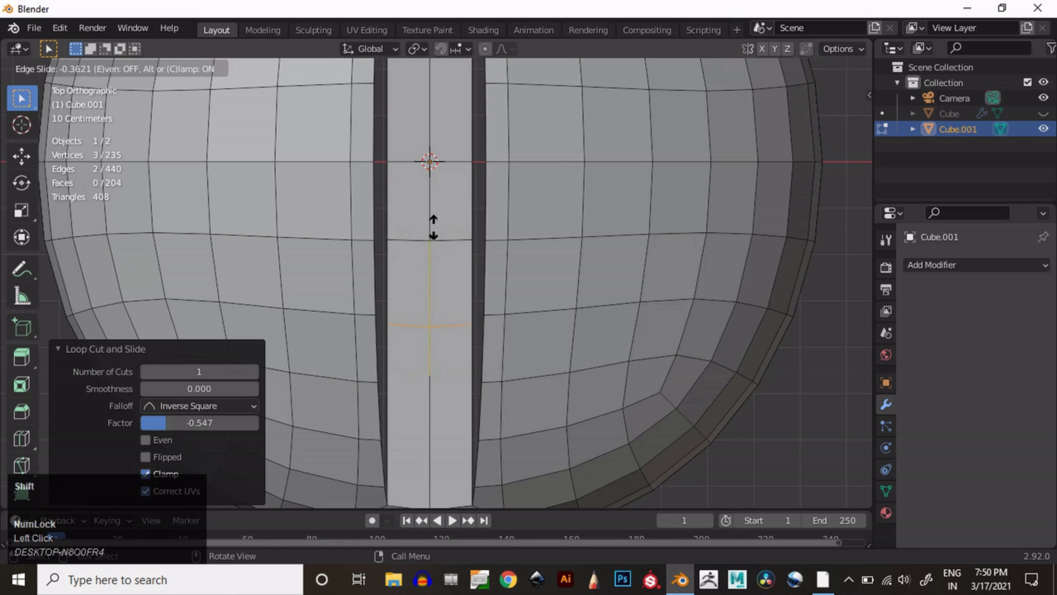
{"action": "left_click", "coordinate": [442, 168], "text": "shift"}
{"action": "left_click", "coordinate": [431, 336]}
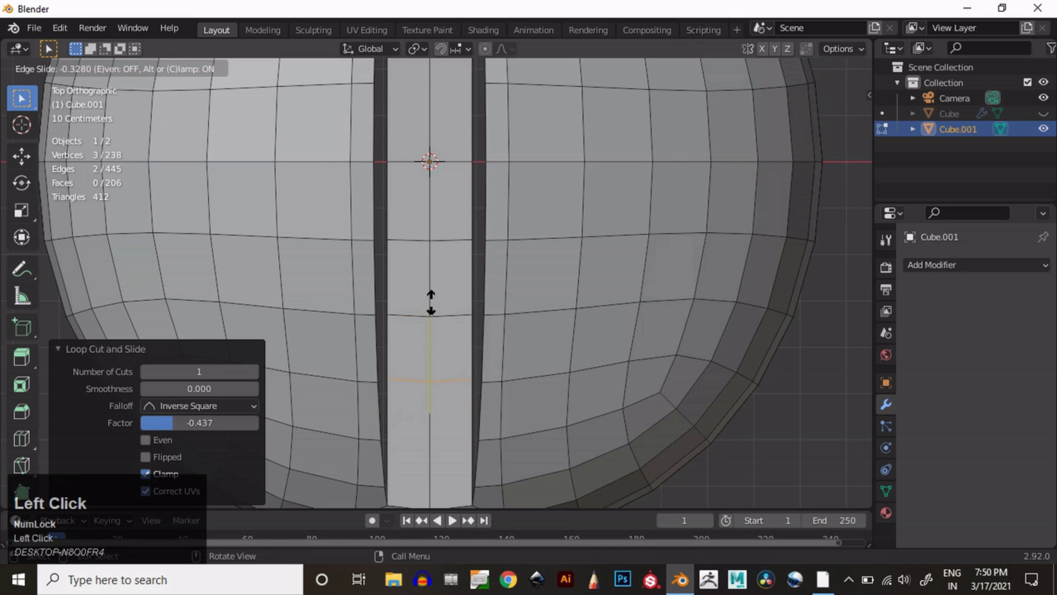
{"action": "left_click", "coordinate": [435, 337]}
{"action": "middle_click_drag", "start_coordinate": [440, 436], "coordinate": [799, 180], "text": "shift"}
- Add the remaining loop cuts near the floor strip's front end and adjust their position to match the dome's grid rows
{"action": "key", "text": "ctrl+r"}
{"action": "left_click", "coordinate": [453, 337], "text": "ctrl"}
{"action": "left_click", "coordinate": [450, 363]}
{"action": "left_click", "coordinate": [833, 109]}
{"action": "middle_click_drag", "start_coordinate": [704, 217], "coordinate": [436, 326], "text": "ctrl"}
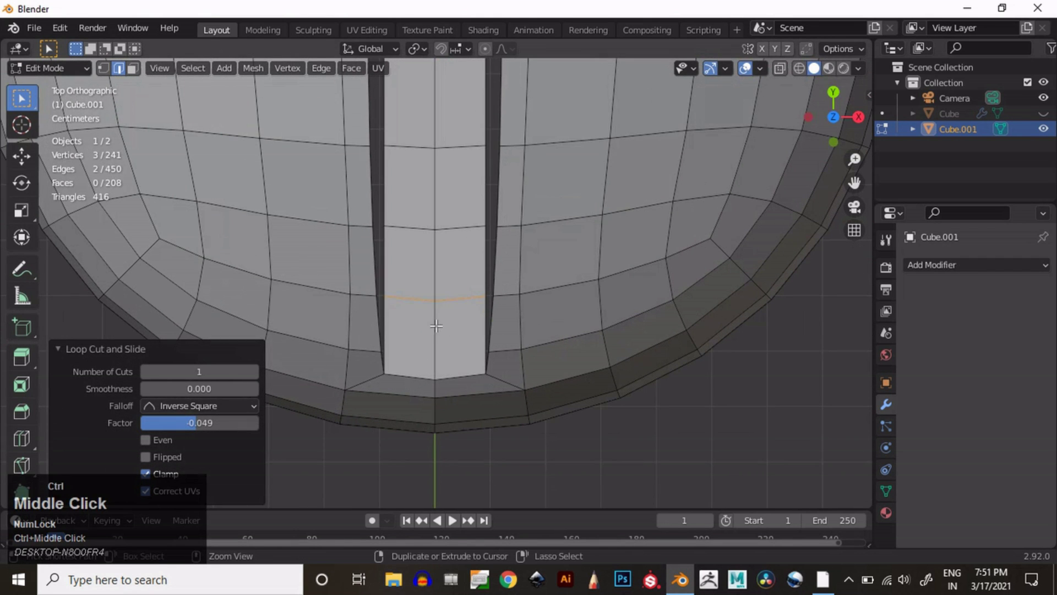
{"action": "left_click", "coordinate": [22, 159]}
{"action": "left_click_drag", "start_coordinate": [435, 289], "coordinate": [429, 312]}
- Fill the front half of the slot's right wall with faces between the floor strip and the dome's rim, undoing the last fill
{"action": "middle_click_drag", "start_coordinate": [496, 368], "coordinate": [573, 319]}
{"action": "middle_click_drag", "start_coordinate": [573, 319], "coordinate": [485, 275], "text": "ctrl"}
{"action": "left_click", "coordinate": [570, 265]}
{"action": "left_click", "coordinate": [568, 274], "text": "shift"}
{"action": "key", "text": "f"}
{"action": "key", "text": "f"}
{"action": "key", "text": "f"}
{"action": "key", "text": "f"}
{"action": "key", "text": "f"}
{"action": "key", "text": "f"}
{"action": "key", "text": "ctrl+z"}
- Symmetrize the whole mesh from -Y to +Y and from +X to -X to complete both slot walls
{"action": "middle_click_drag", "start_coordinate": [507, 254], "coordinate": [529, 293], "text": "ctrl"}
{"action": "key", "text": "a"}
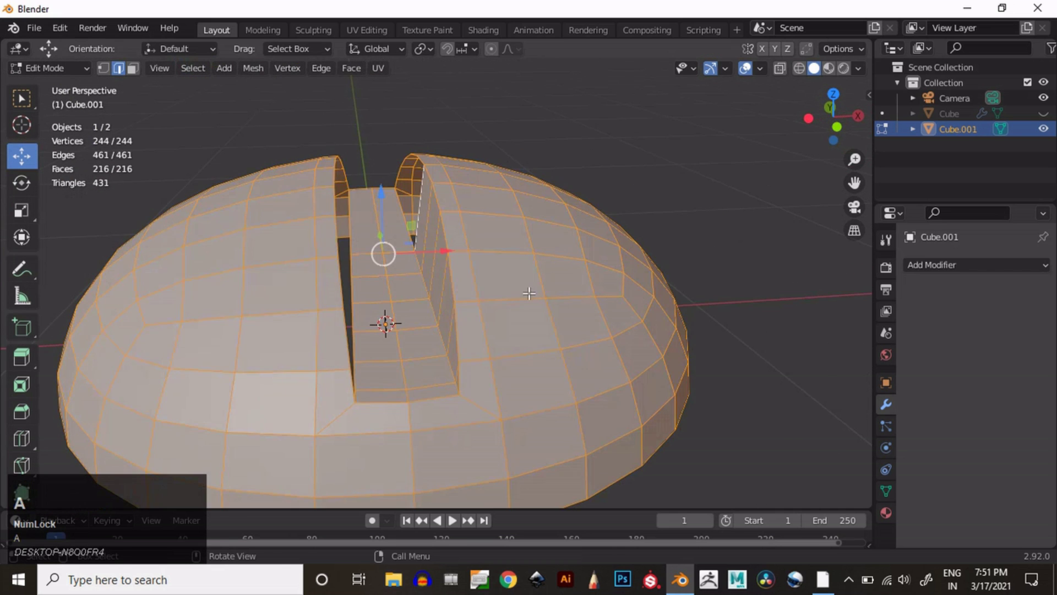
{"action": "left_click", "coordinate": [248, 69]}
{"action": "left_click", "coordinate": [291, 284]}
{"action": "left_click", "coordinate": [250, 67]}
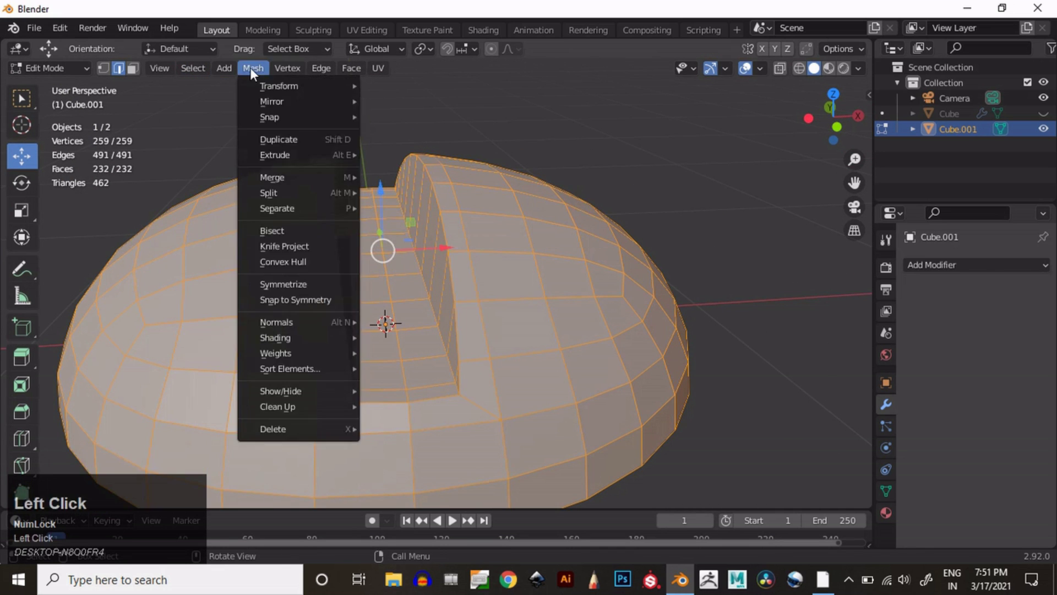
{"action": "left_click", "coordinate": [293, 282]}
{"action": "left_click", "coordinate": [193, 473]}
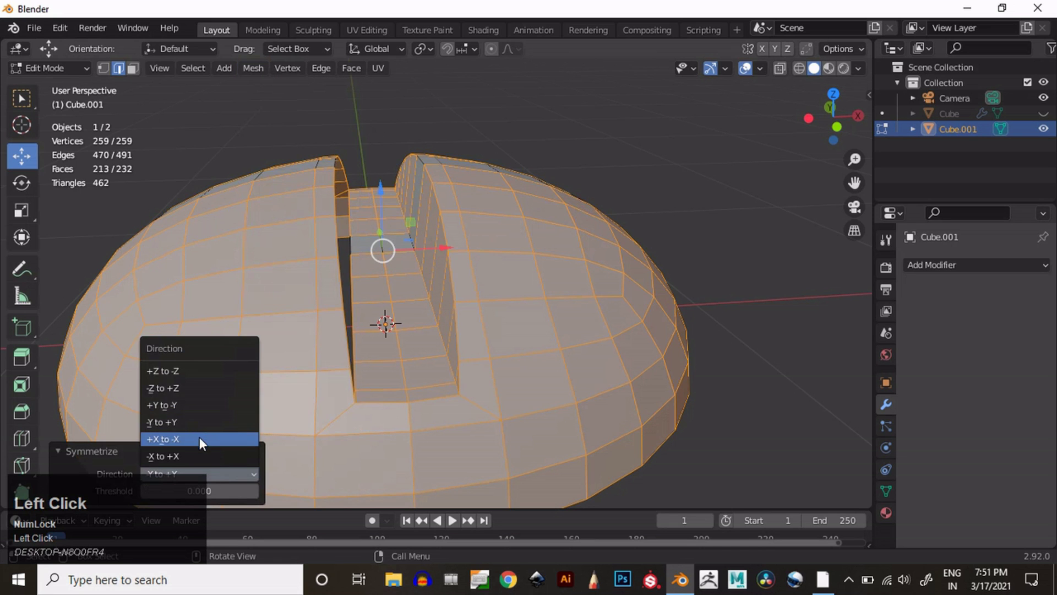
{"action": "left_click", "coordinate": [199, 437]}
{"action": "middle_click_drag", "start_coordinate": [441, 233], "coordinate": [394, 315]}
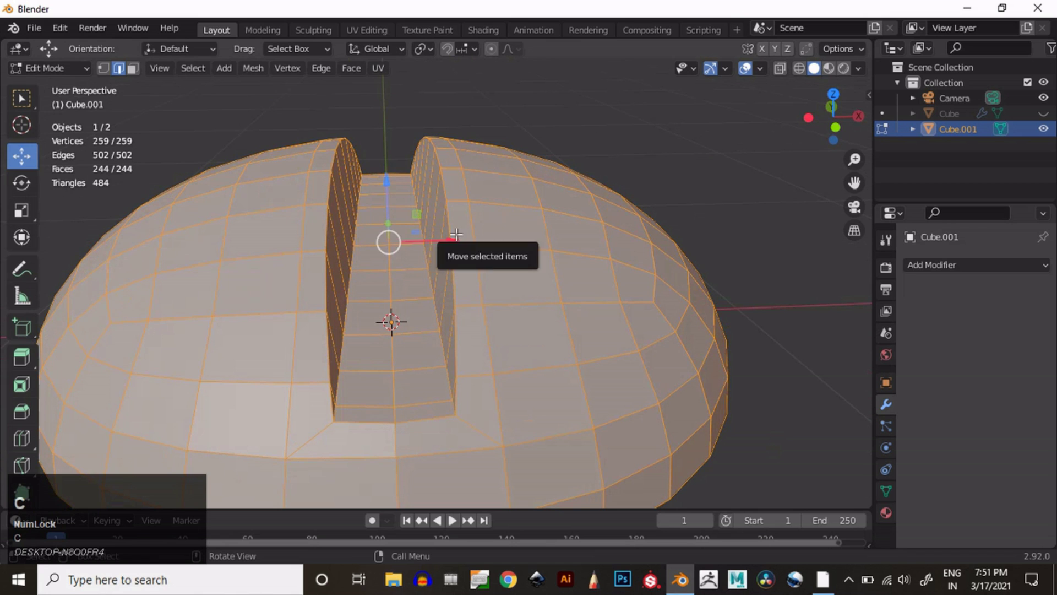
- Select all the faces of the slot's floor from front to back
{"action": "key", "text": "w"}
{"action": "key", "text": "3"}
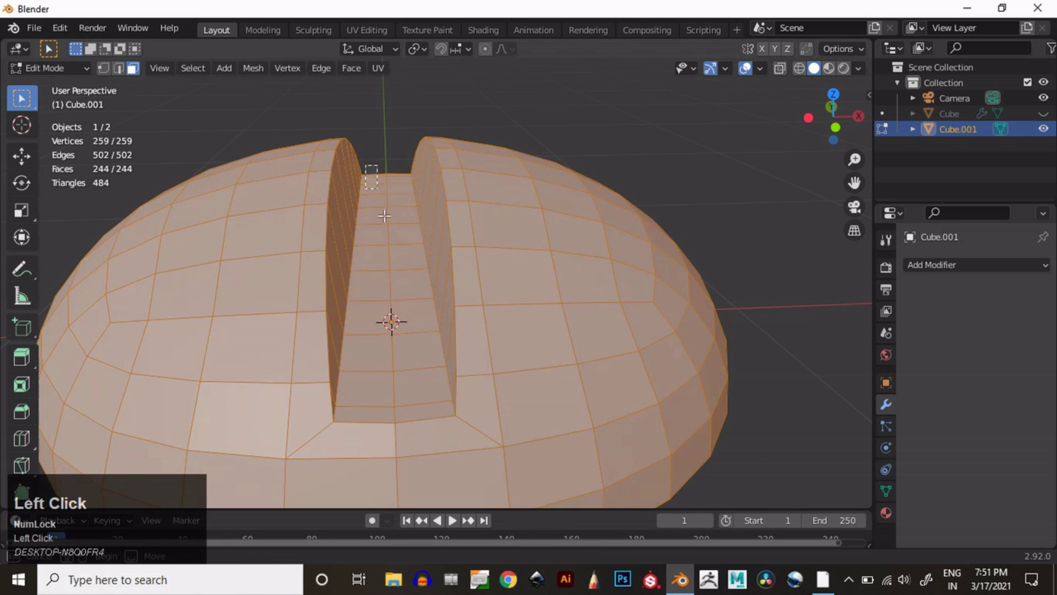
{"action": "left_click_drag", "start_coordinate": [385, 216], "coordinate": [413, 292]}
{"action": "left_click_drag", "start_coordinate": [374, 413], "coordinate": [420, 328]}
{"action": "left_click_drag", "start_coordinate": [374, 295], "coordinate": [420, 235], "text": "shift"}
{"action": "middle_click_drag", "start_coordinate": [420, 257], "coordinate": [427, 435]}
{"action": "middle_click_drag", "start_coordinate": [427, 435], "coordinate": [409, 78], "text": "shift"}
{"action": "left_click_drag", "start_coordinate": [404, 281], "coordinate": [409, 304], "text": "shift"}
{"action": "middle_click_drag", "start_coordinate": [435, 115], "coordinate": [605, 210], "text": "shift"}
{"action": "left_click", "coordinate": [370, 170], "text": "shift"}
{"action": "middle_click_drag", "start_coordinate": [606, 210], "coordinate": [572, 71], "text": "shift"}
{"action": "middle_click_drag", "start_coordinate": [473, 220], "coordinate": [462, 270], "text": "ctrl"}
{"action": "middle_click_drag", "start_coordinate": [335, 441], "coordinate": [350, 404], "text": "shift"}
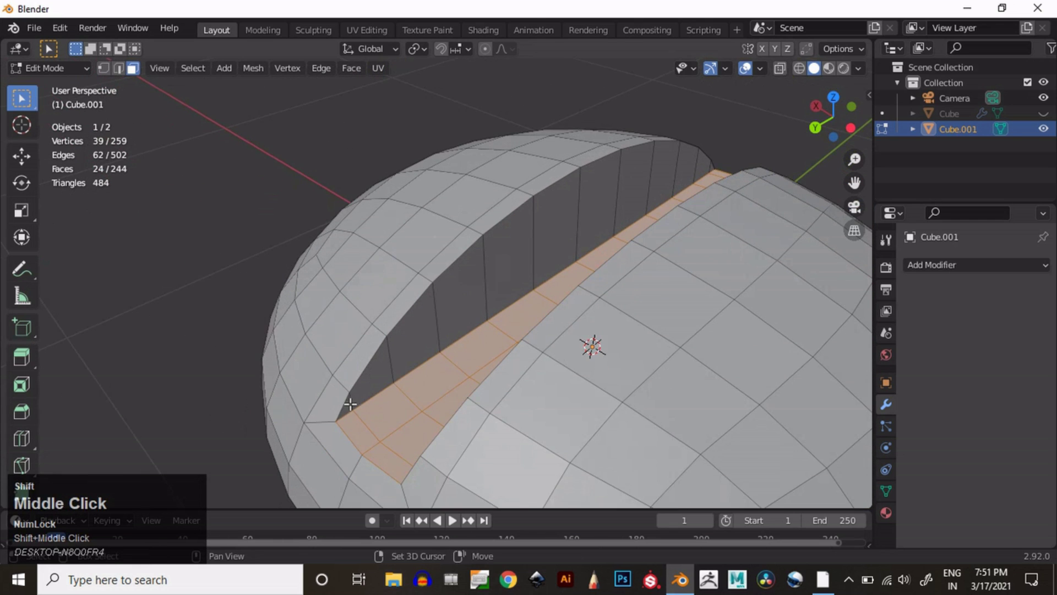
- Add all the faces of both slot side walls to the selection
{"action": "left_click_drag", "start_coordinate": [513, 309], "coordinate": [588, 245], "text": "shift"}
{"action": "middle_click_drag", "start_coordinate": [496, 247], "coordinate": [380, 275]}
{"action": "middle_click_drag", "start_coordinate": [622, 342], "coordinate": [419, 226], "text": "shift"}
{"action": "left_click_drag", "start_coordinate": [335, 226], "coordinate": [427, 274], "text": "shift"}
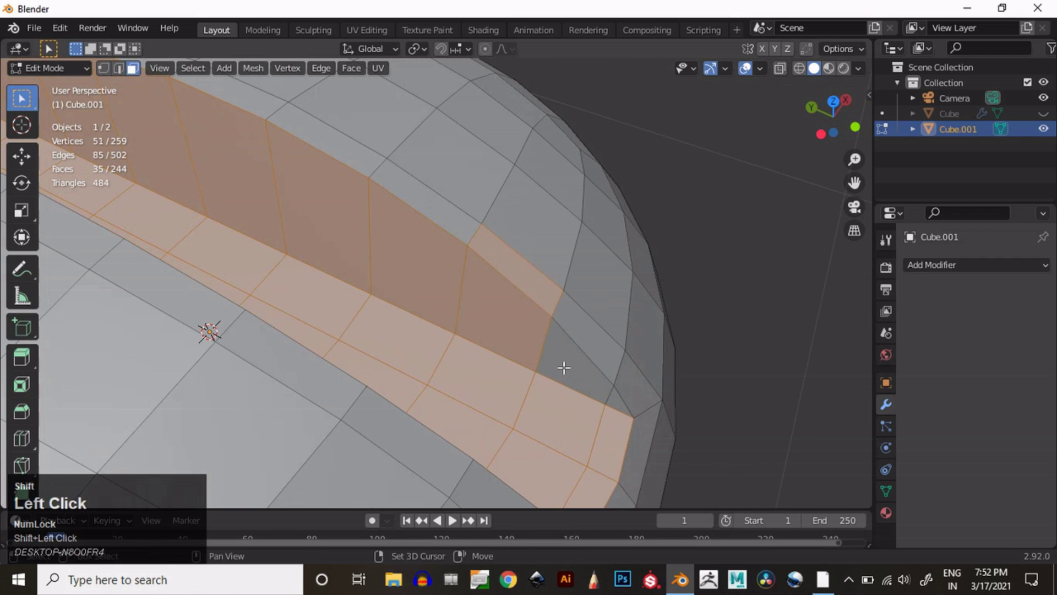
{"action": "middle_click_drag", "start_coordinate": [604, 401], "coordinate": [324, 344]}
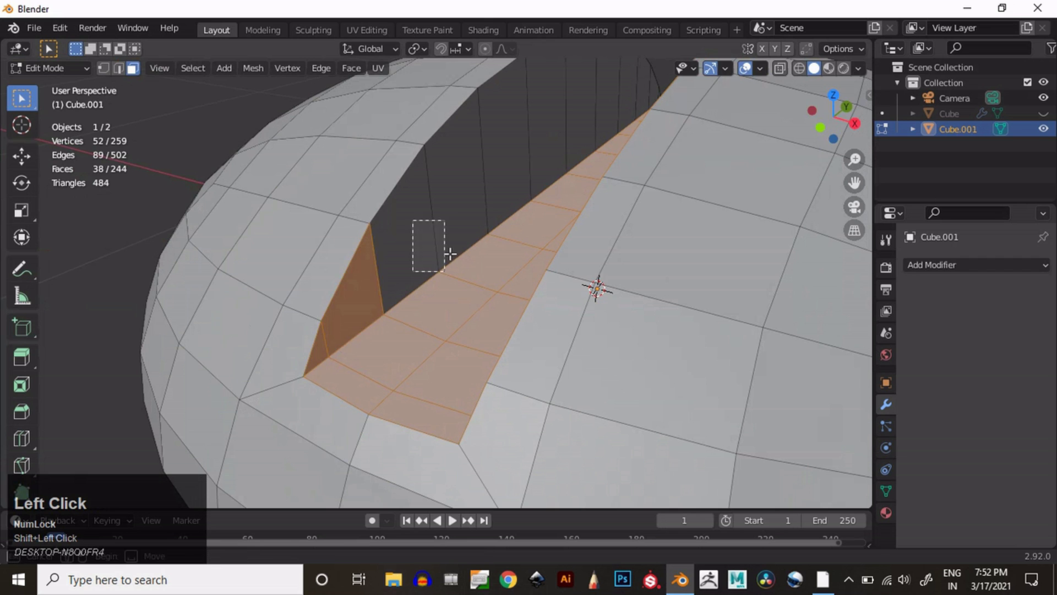
{"action": "left_click_drag", "start_coordinate": [450, 253], "coordinate": [513, 159], "text": "shift"}
{"action": "middle_click_drag", "start_coordinate": [448, 251], "coordinate": [353, 325], "text": "shift"}
{"action": "middle_click_drag", "start_coordinate": [489, 187], "coordinate": [477, 222], "text": "shift"}
{"action": "left_click_drag", "start_coordinate": [441, 259], "coordinate": [498, 196], "text": "shift"}
{"action": "middle_click_drag", "start_coordinate": [484, 201], "coordinate": [476, 231]}
{"action": "middle_click_drag", "start_coordinate": [477, 232], "coordinate": [488, 228], "text": "shift"}
- Inset the selected slot faces as one region with a thickness of about 0.007 m
{"action": "middle_click_drag", "start_coordinate": [548, 190], "coordinate": [588, 283], "text": "ctrl"}
{"action": "scroll", "coordinate": [496, 242], "scroll_direction": "up", "scroll_amount": 2}
{"action": "key", "text": "i"}
{"action": "left_click", "coordinate": [541, 217]}
{"action": "left_click", "coordinate": [838, 123]}
{"action": "middle_click_drag", "start_coordinate": [536, 251], "coordinate": [540, 220], "text": "ctrl"}
{"action": "middle_click_drag", "start_coordinate": [542, 232], "coordinate": [609, 236], "text": "shift"}
{"action": "middle_click_drag", "start_coordinate": [498, 201], "coordinate": [415, 268]}
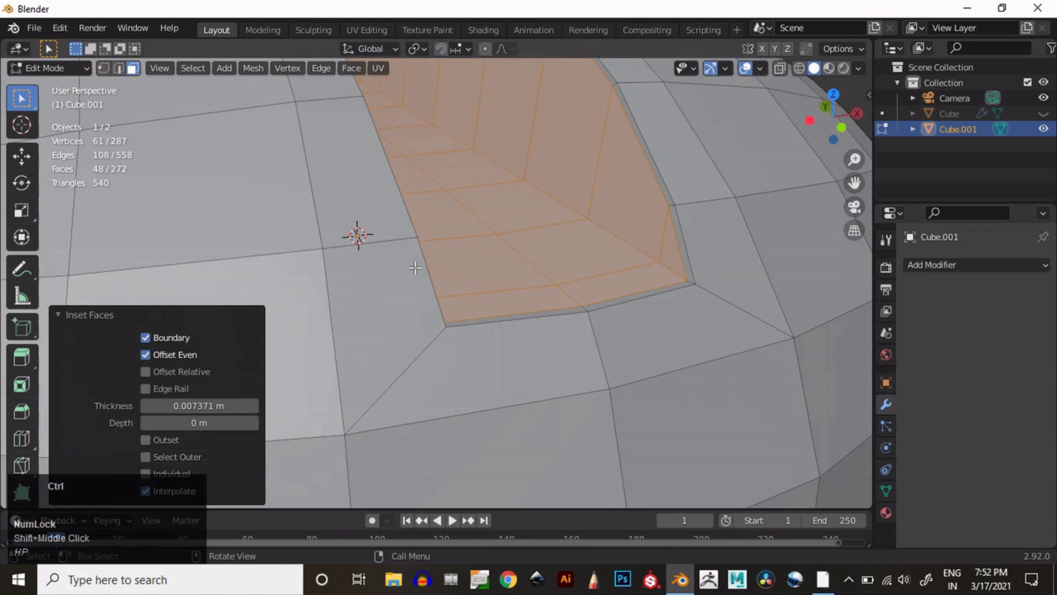
- Add a support loop cut around the outside of the slot's opening with a slide factor of 0.8
{"action": "left_click", "coordinate": [376, 252]}
{"action": "left_click", "coordinate": [417, 201]}
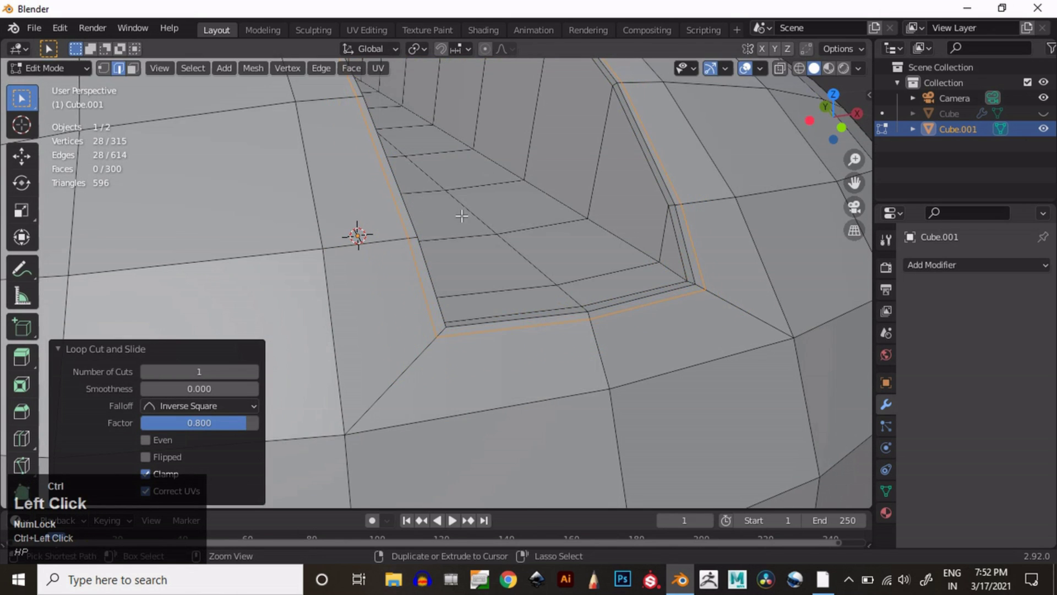
{"action": "middle_click_drag", "start_coordinate": [461, 217], "coordinate": [468, 280]}
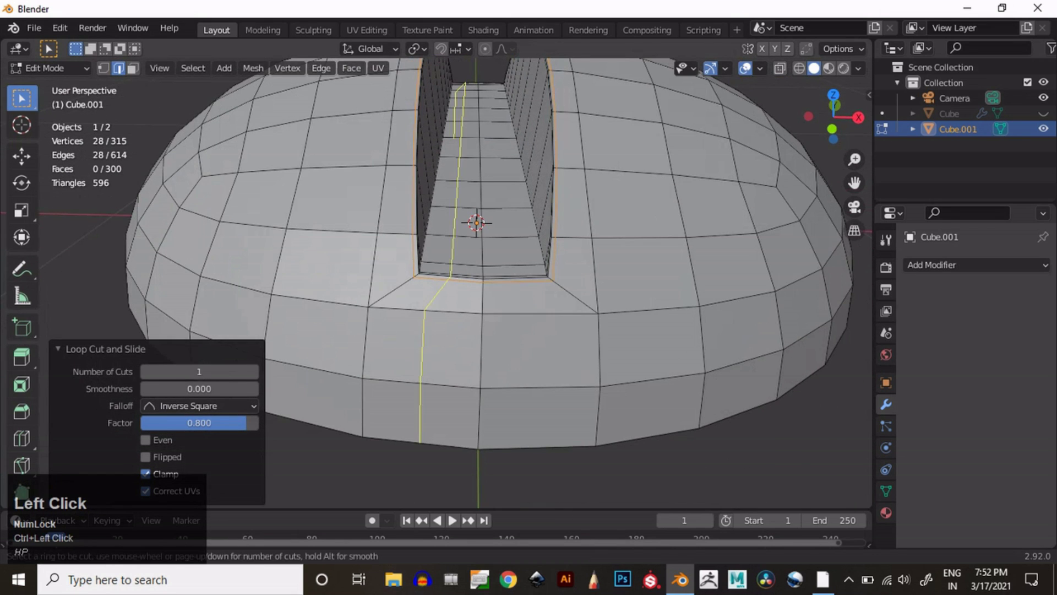
{"action": "left_click", "coordinate": [451, 269]}
{"action": "right_click", "coordinate": [446, 251]}
{"action": "key", "text": "ctrl+z"}
- Add a lengthwise loop cut close to the left side of the slot's floor with a slide factor of -0.8
{"action": "key", "text": "ctrl+r"}
{"action": "left_click", "coordinate": [456, 241], "text": "ctrl"}
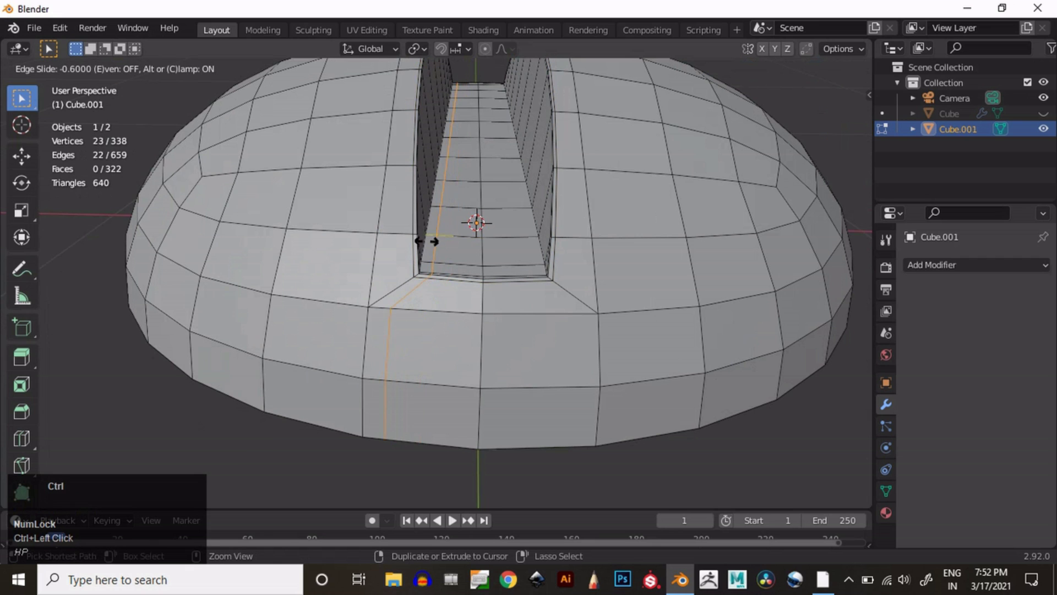
{"action": "left_click", "coordinate": [420, 243]}
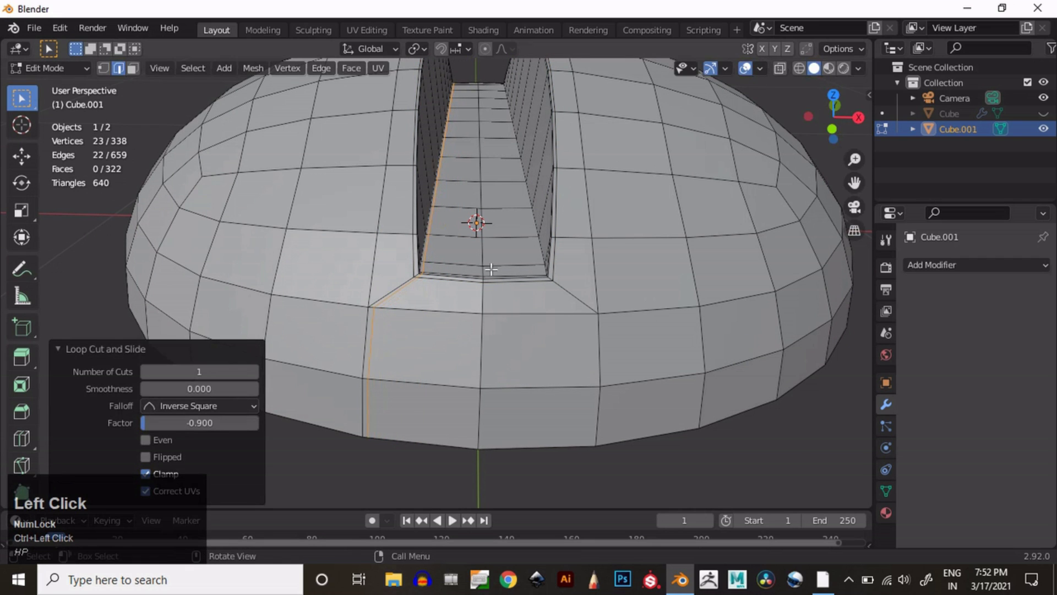
{"action": "middle_click_drag", "start_coordinate": [420, 244], "coordinate": [207, 427]}
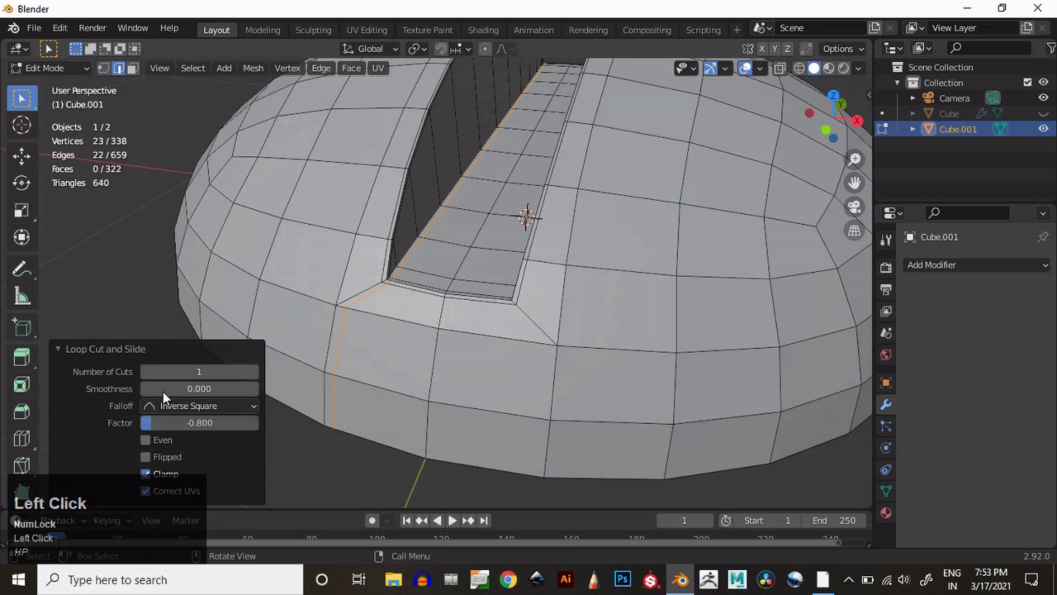
- Add a lengthwise loop cut close to the right side of the slot's floor with a slide factor of -0.8
{"action": "middle_click_drag", "start_coordinate": [418, 300], "coordinate": [415, 279]}
{"action": "key", "text": "ctrl+r"}
{"action": "left_click", "coordinate": [426, 268]}
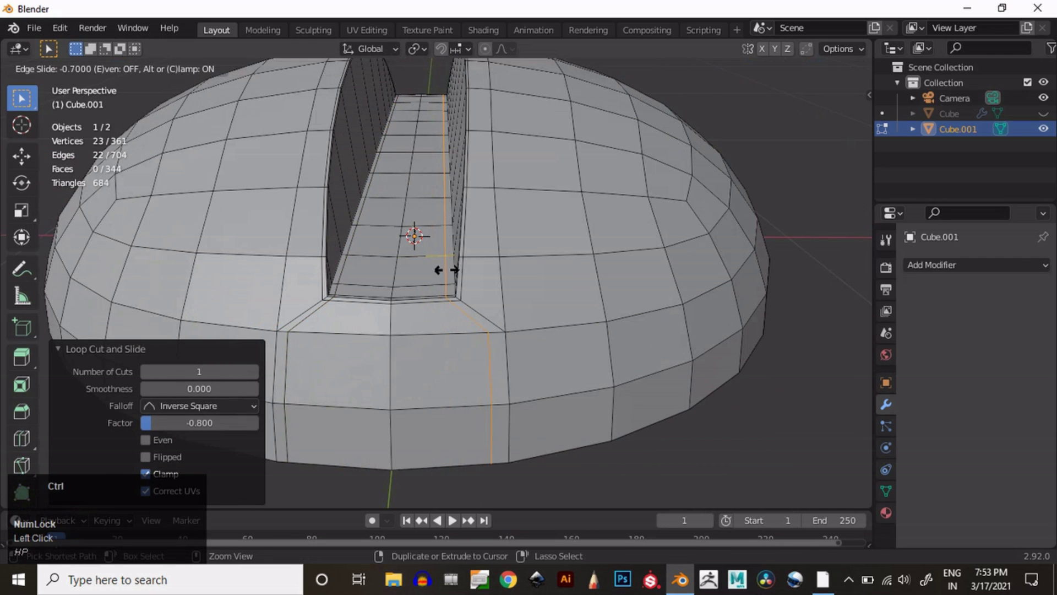
{"action": "left_click", "coordinate": [446, 270]}
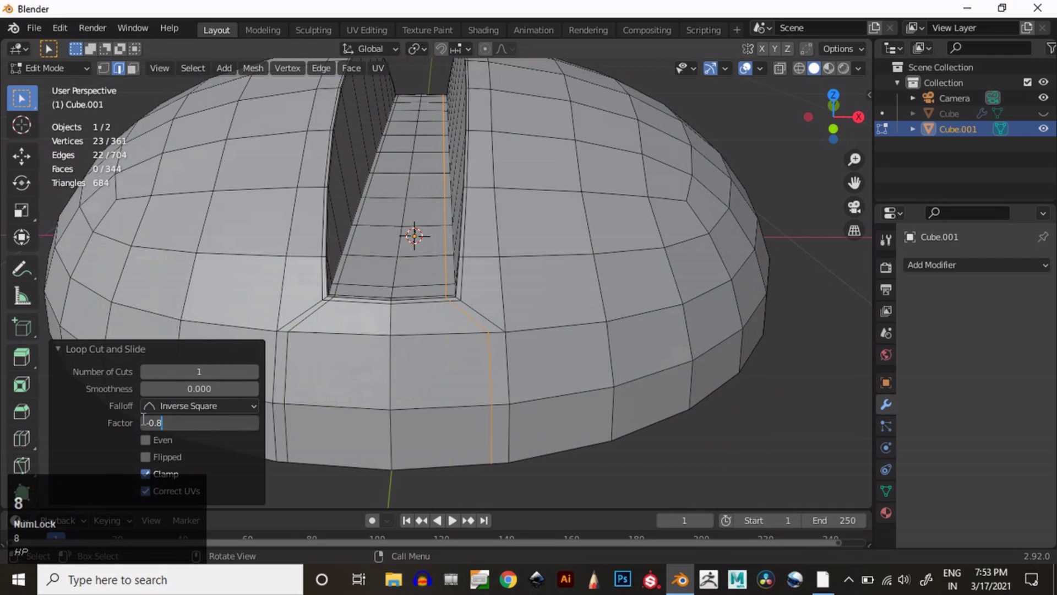
{"action": "left_click", "coordinate": [300, 380]}
- Slide the two inner vertical edges below the slot's front right corner toward the centre line by a factor of about 0.36
{"action": "middle_click_drag", "start_coordinate": [300, 379], "coordinate": [344, 329], "text": "shift"}
{"action": "left_click", "coordinate": [344, 309]}
{"action": "left_click", "coordinate": [343, 369], "text": "shift"}
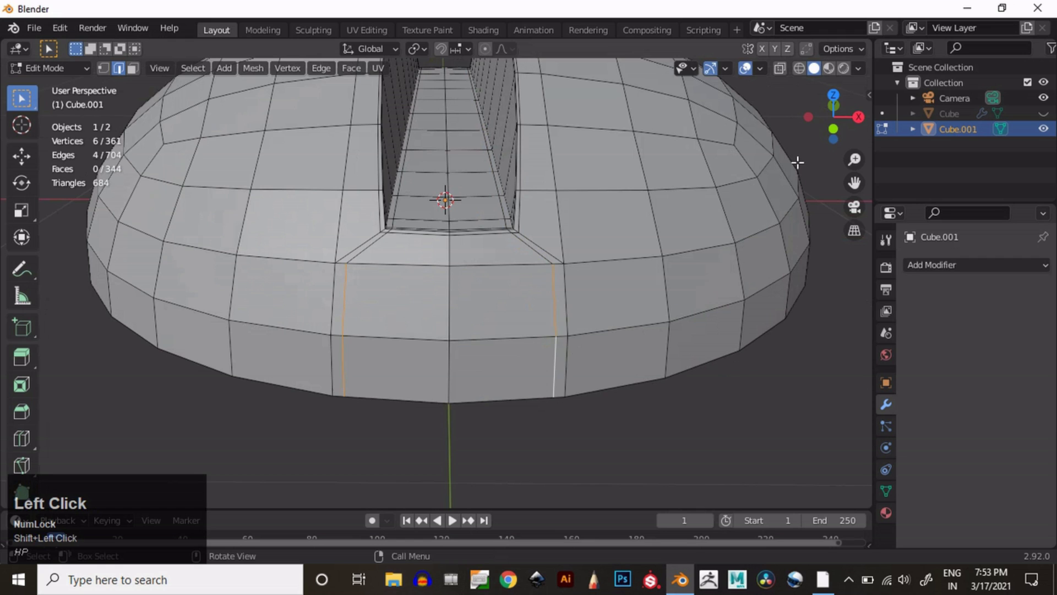
{"action": "left_click", "coordinate": [834, 128]}
{"action": "middle_click_drag", "start_coordinate": [405, 264], "coordinate": [395, 303], "text": "shift"}
{"action": "middle_click_drag", "start_coordinate": [396, 303], "coordinate": [390, 267], "text": "ctrl"}
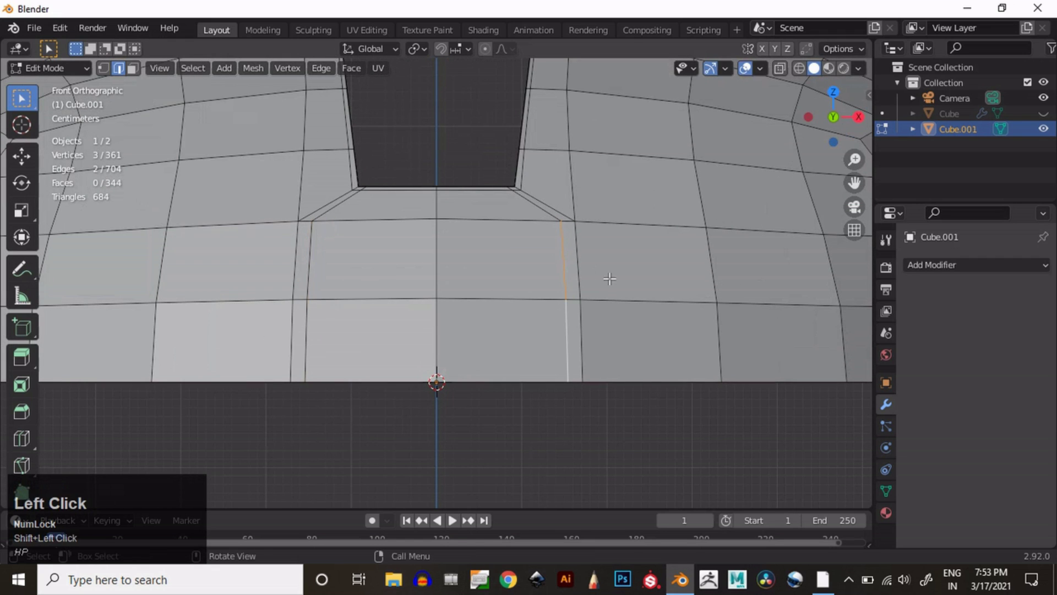
{"action": "key", "text": "g"}
{"action": "key", "text": "g"}
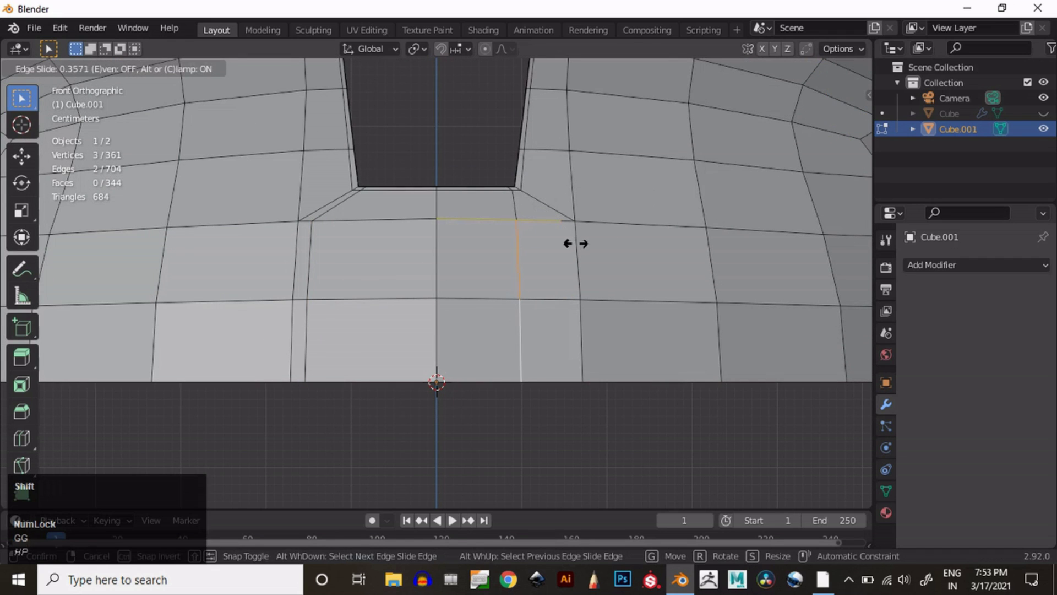
{"action": "left_click", "coordinate": [572, 245]}
- Slide the two inner vertical edges below the slot's front left corner toward the centre line
{"action": "left_click", "coordinate": [307, 286]}
{"action": "key", "text": "g"}
{"action": "key", "text": "g"}
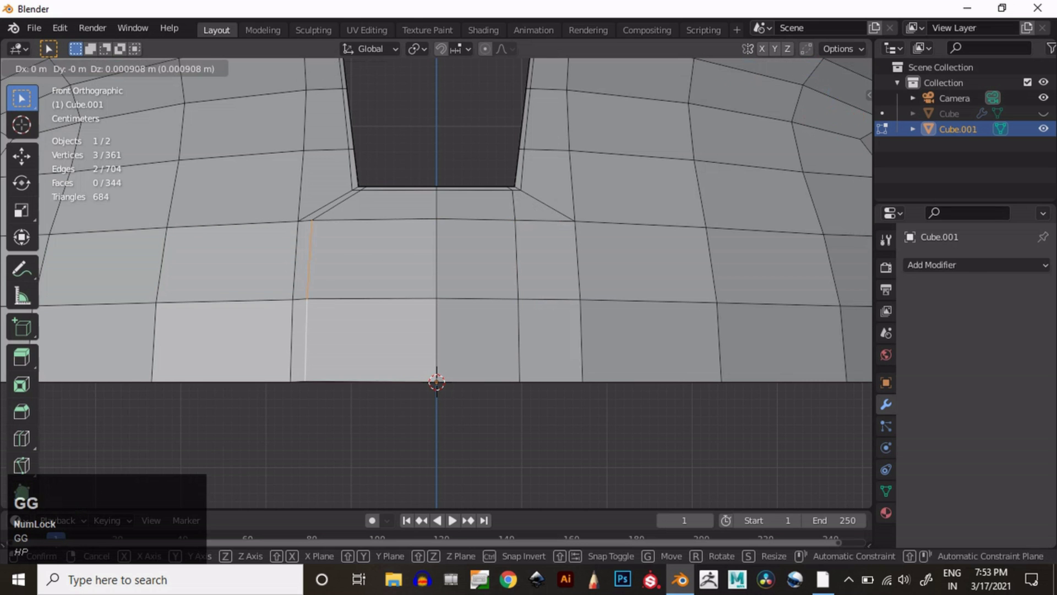
{"action": "left_click", "coordinate": [425, 268]}
- Symmetrize the whole mesh from -Y to +Y to mirror the adjusted front edges to the back
{"action": "key", "text": "a"}
{"action": "middle_click_drag", "start_coordinate": [424, 268], "coordinate": [480, 282]}
{"action": "left_click", "coordinate": [270, 72]}
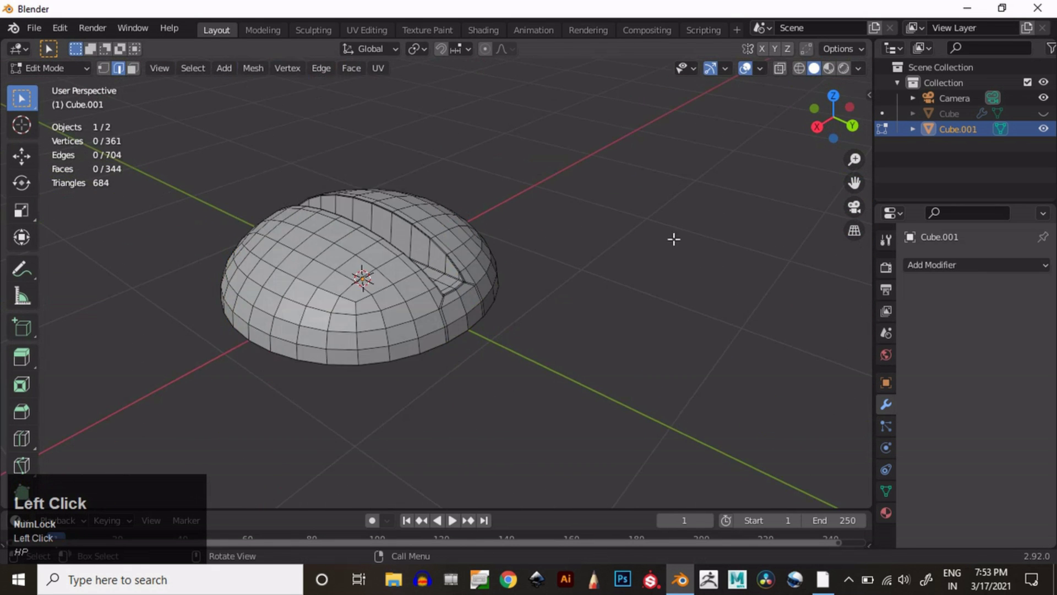
{"action": "key", "text": "a"}
{"action": "left_click", "coordinate": [253, 68]}
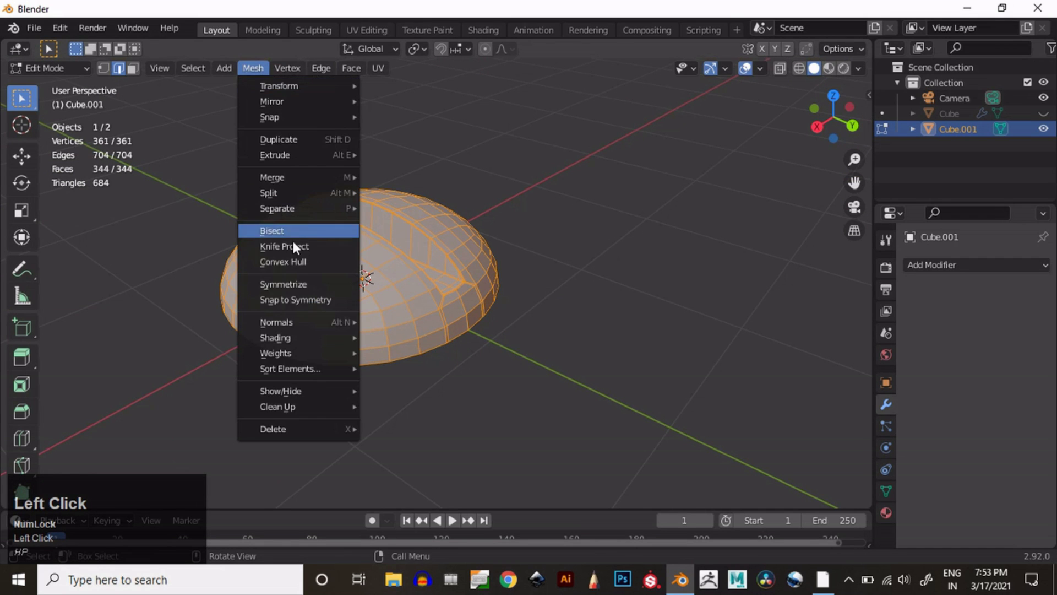
{"action": "left_click", "coordinate": [313, 286]}
{"action": "middle_click_drag", "start_coordinate": [477, 335], "coordinate": [259, 441]}
{"action": "left_click", "coordinate": [199, 473]}
{"action": "left_click", "coordinate": [217, 405]}
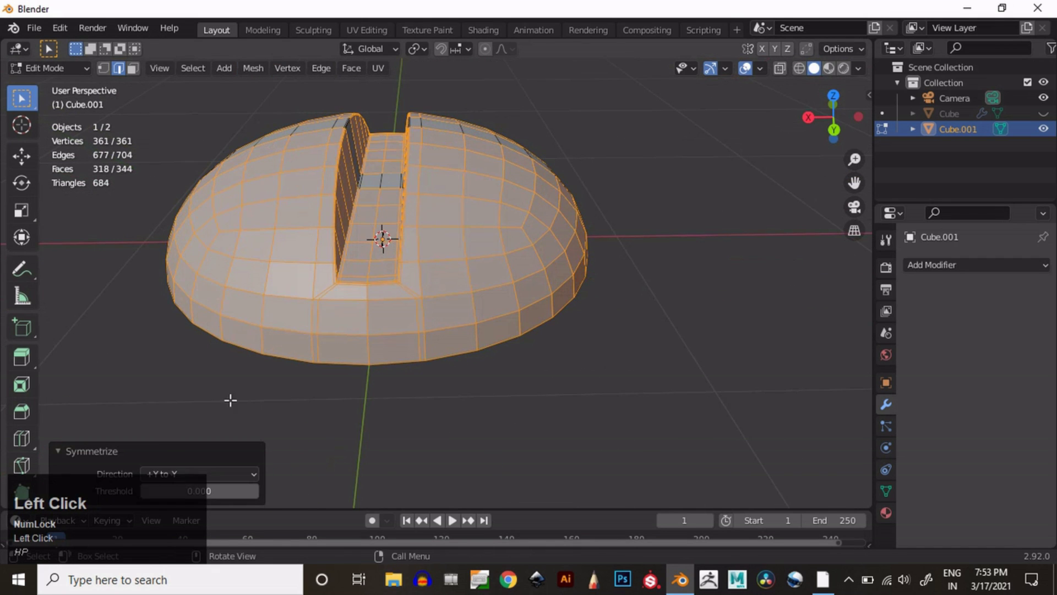
{"action": "left_click", "coordinate": [226, 473]}
{"action": "left_click", "coordinate": [207, 423]}
{"action": "middle_click_drag", "start_coordinate": [208, 421], "coordinate": [597, 336]}
{"action": "middle_click_drag", "start_coordinate": [597, 336], "coordinate": [549, 329]}
- Return to Object Mode, inspect the dome with the viewport overlays hidden, restore them and deselect the dome
{"action": "middle_click_drag", "start_coordinate": [548, 329], "coordinate": [625, 270], "text": "ctrl"}
{"action": "left_click", "coordinate": [607, 271]}
{"action": "key", "text": "Tab"}
{"action": "left_click", "coordinate": [745, 68]}
{"action": "middle_click_drag", "start_coordinate": [662, 181], "coordinate": [667, 194]}
{"action": "left_click", "coordinate": [746, 69]}
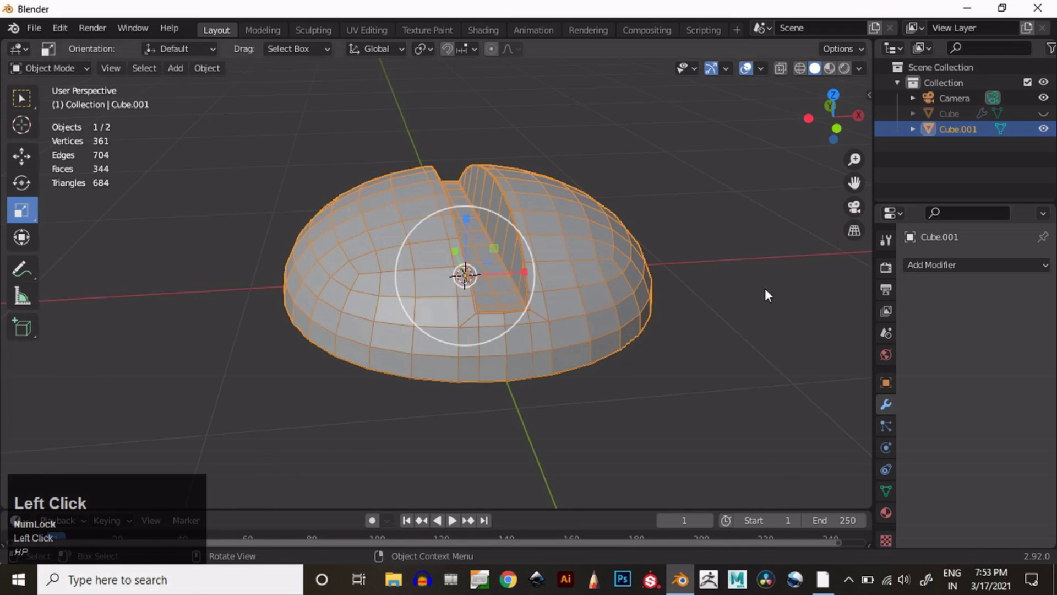
{"action": "middle_click_drag", "start_coordinate": [765, 291], "coordinate": [841, 259]}
{"action": "left_click", "coordinate": [841, 258]}
- Add a Subdivision Surface modifier to the dome with 2 viewport levels
{"action": "left_click", "coordinate": [936, 265]}
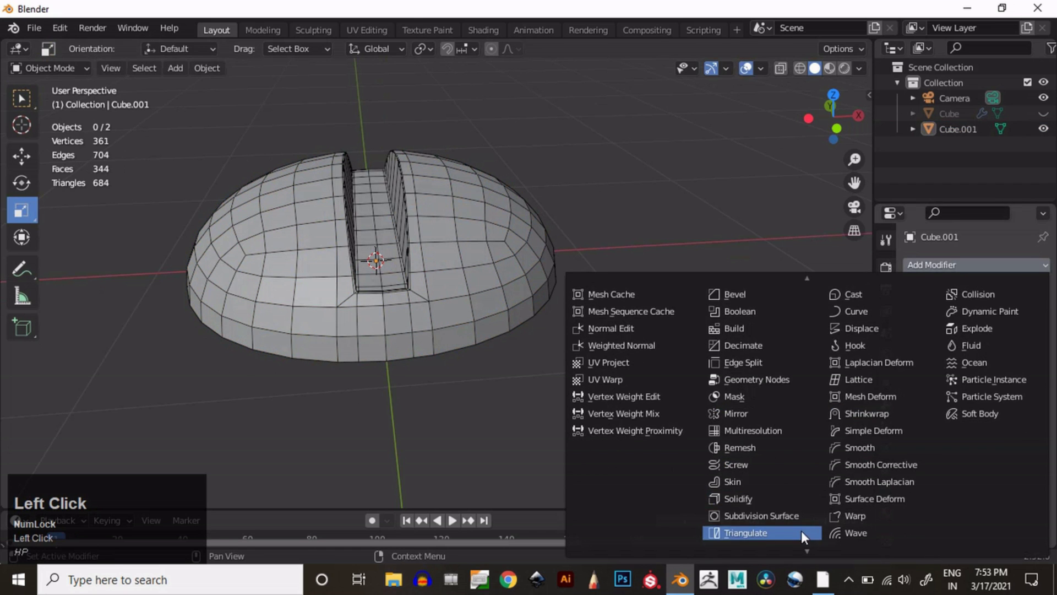
{"action": "left_click", "coordinate": [790, 514]}
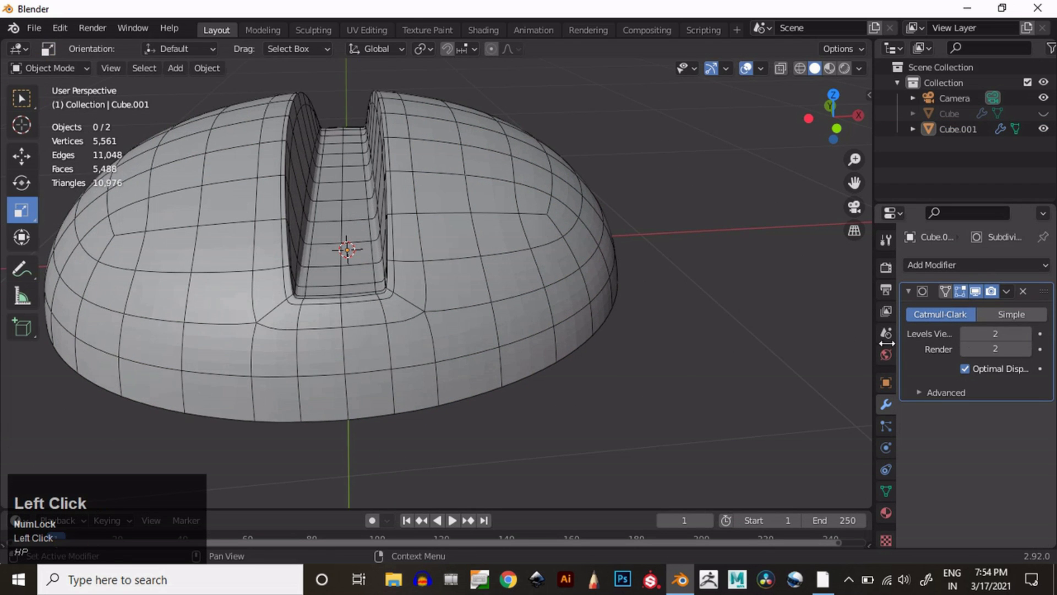
{"action": "middle_click_drag", "start_coordinate": [408, 242], "coordinate": [421, 238]}
- Shade the dome smooth and hide the viewport overlays
{"action": "right_click", "coordinate": [423, 225]}
{"action": "left_click", "coordinate": [422, 226]}
{"action": "left_click", "coordinate": [746, 68]}
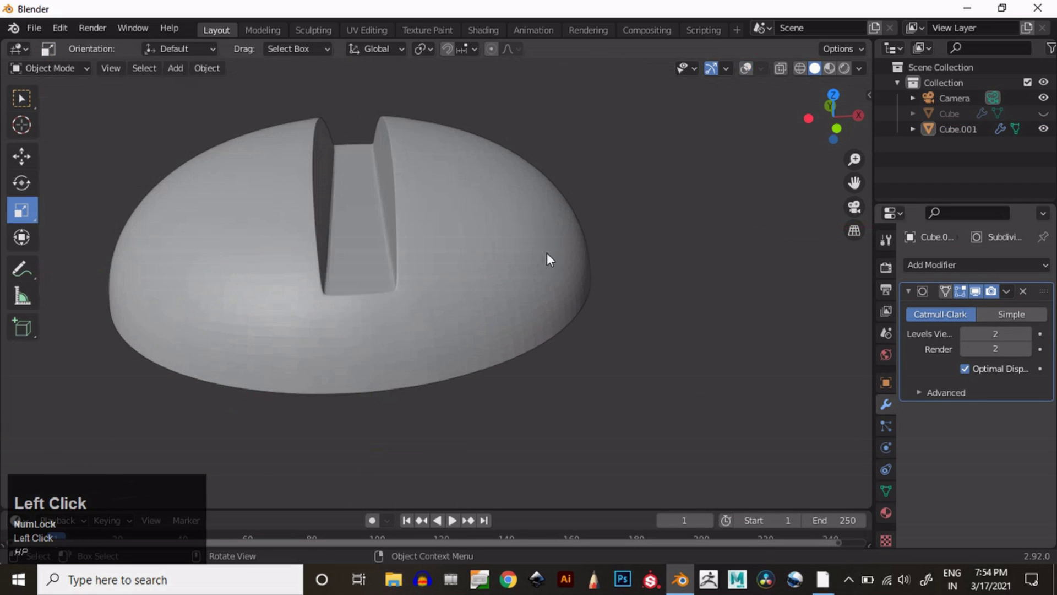
- Inspect the smoothed dome from above and turn the viewport overlays back on
{"action": "middle_click_drag", "start_coordinate": [547, 259], "coordinate": [589, 165]}
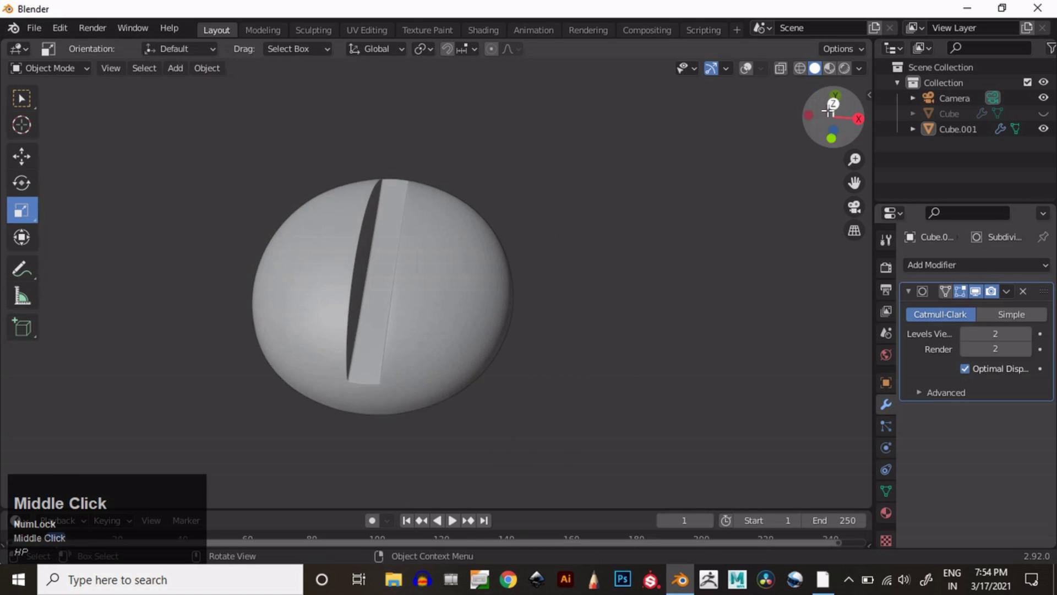
{"action": "left_click", "coordinate": [830, 108]}
{"action": "left_click", "coordinate": [834, 97]}
{"action": "left_click", "coordinate": [746, 68]}
- Duplicate the slotted dome and move the copy along the X axis, clear of the original
{"action": "middle_click_drag", "start_coordinate": [626, 216], "coordinate": [578, 231]}
{"action": "mouse_move", "coordinate": [578, 232]}
{"action": "middle_mouse_down", "text": "ctrl"}
{"action": "mouse_move", "coordinate": [554, 277]}
{"action": "mouse_move", "coordinate": [592, 217]}
{"action": "middle_mouse_up", "text": "ctrl"}
{"action": "left_click", "coordinate": [834, 96]}
{"action": "middle_click_drag", "start_coordinate": [496, 253], "coordinate": [465, 332], "text": "ctrl"}
{"action": "left_click", "coordinate": [465, 333]}
{"action": "middle_click_drag", "start_coordinate": [568, 272], "coordinate": [655, 239], "text": "shift"}
{"action": "right_click", "coordinate": [534, 226]}
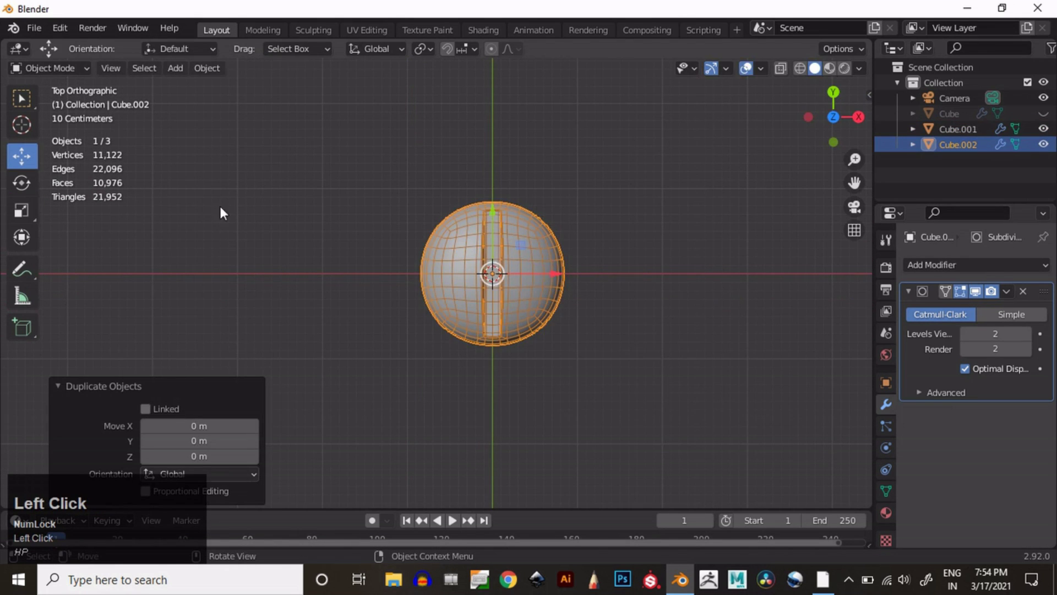
{"action": "key", "text": "g"}
{"action": "left_click", "coordinate": [767, 275]}
{"action": "middle_click_drag", "start_coordinate": [767, 276], "coordinate": [538, 248]}
{"action": "left_click", "coordinate": [462, 260]}
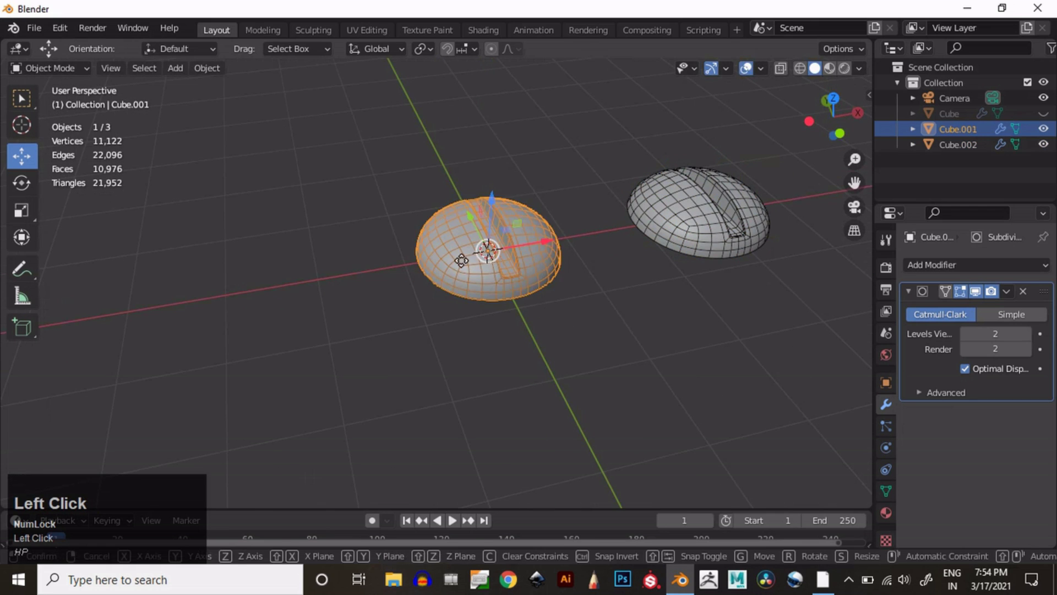
{"action": "left_click_drag", "start_coordinate": [462, 260], "coordinate": [286, 285]}
{"action": "key", "text": "ctrl+z"}
- Move the duplicated dome farther from the original along the X axis
{"action": "middle_click_drag", "start_coordinate": [595, 270], "coordinate": [587, 241]}
{"action": "left_click", "coordinate": [729, 249]}
{"action": "left_click_drag", "start_coordinate": [747, 240], "coordinate": [877, 230]}
{"action": "middle_click_drag", "start_coordinate": [671, 286], "coordinate": [652, 346], "text": "shift"}
{"action": "left_click", "coordinate": [745, 68]}
{"action": "middle_click_drag", "start_coordinate": [663, 308], "coordinate": [714, 209], "text": "ctrl"}
{"action": "left_click", "coordinate": [648, 207]}
{"action": "left_click", "coordinate": [648, 213]}
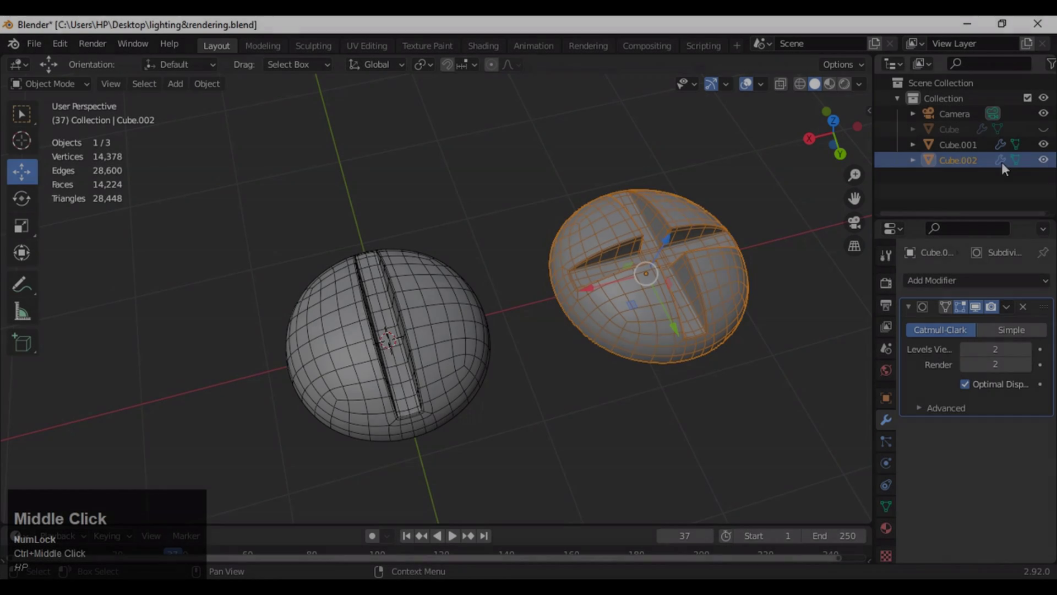
- Hide the cross-slotted dome Cube.002, leave the single-slot dome Cube.001 visible and select it
{"action": "left_click", "coordinate": [1043, 144]}
{"action": "left_click", "coordinate": [1044, 160]}
{"action": "left_click", "coordinate": [1044, 160]}
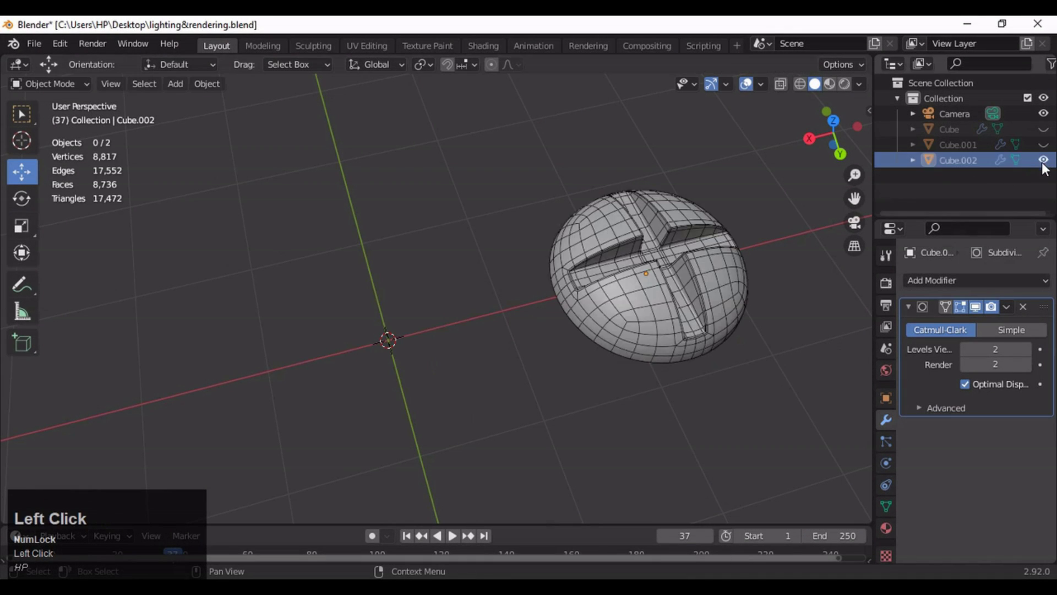
{"action": "middle_click_drag", "start_coordinate": [499, 308], "coordinate": [496, 350], "text": "ctrl"}
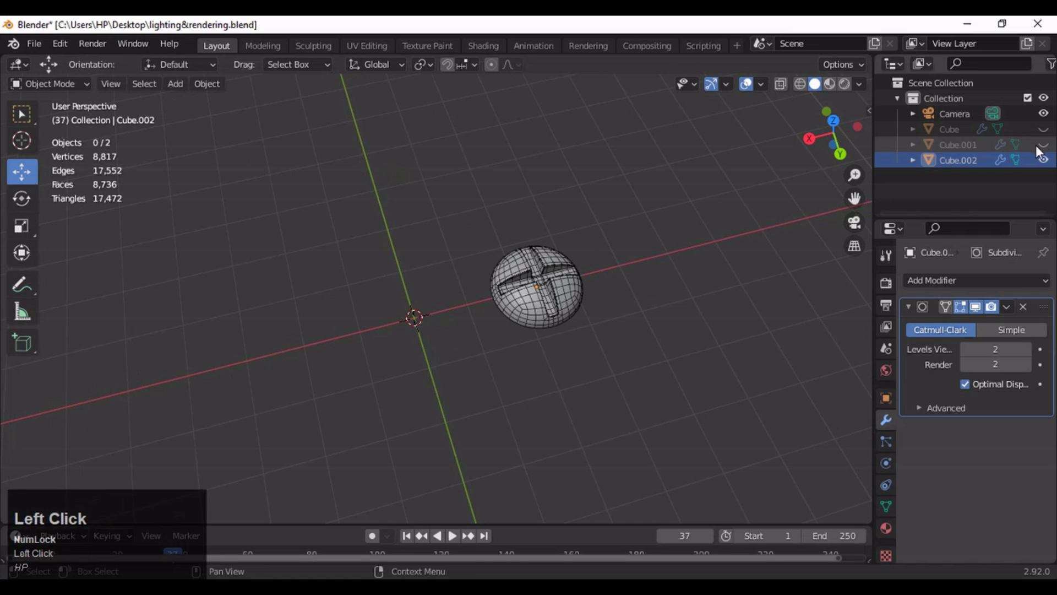
{"action": "left_click", "coordinate": [1044, 160]}
{"action": "middle_click_drag", "start_coordinate": [622, 258], "coordinate": [617, 185], "text": "ctrl"}
{"action": "left_click", "coordinate": [473, 286]}
{"action": "middle_click_drag", "start_coordinate": [509, 251], "coordinate": [522, 232]}
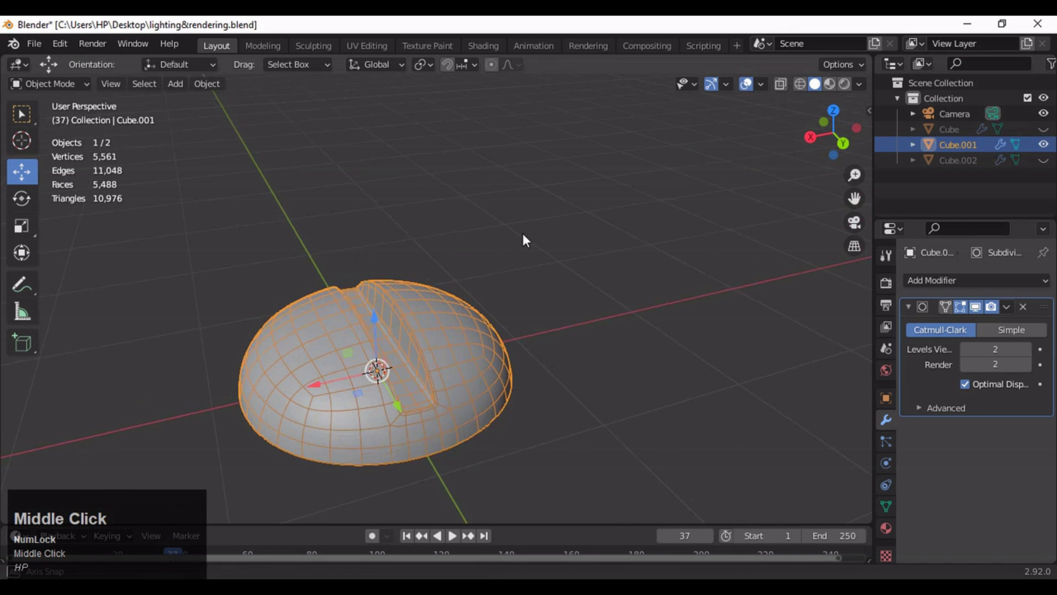
- Snap the single-slot dome to the 3D cursor
{"action": "key", "text": "shift+a"}
{"action": "mouse_move", "coordinate": [471, 258]}
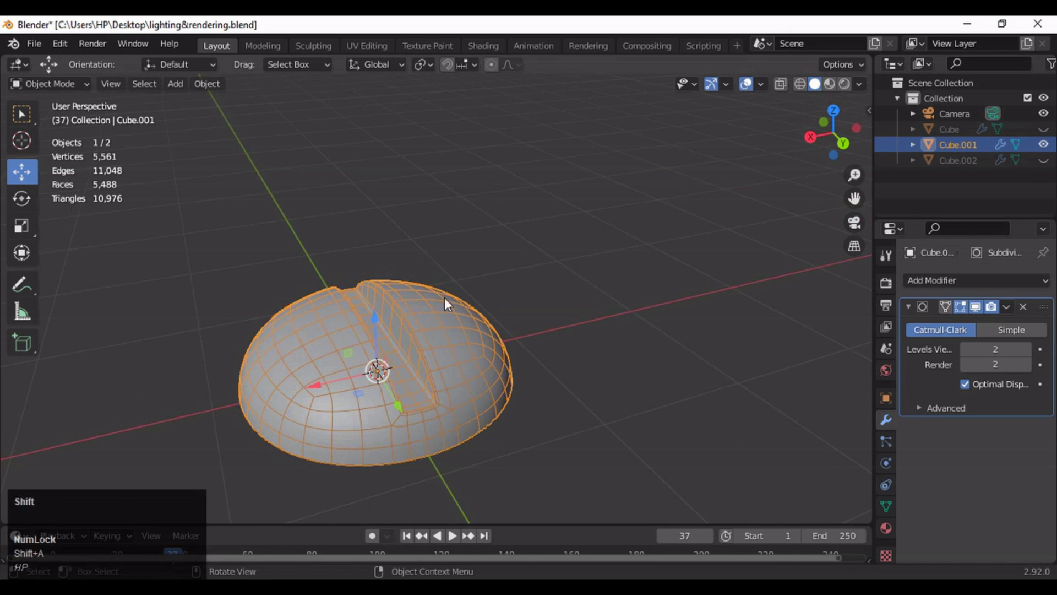
{"action": "middle_click_drag", "start_coordinate": [445, 298], "coordinate": [411, 312], "text": "ctrl"}
{"action": "key", "text": "shift+s"}
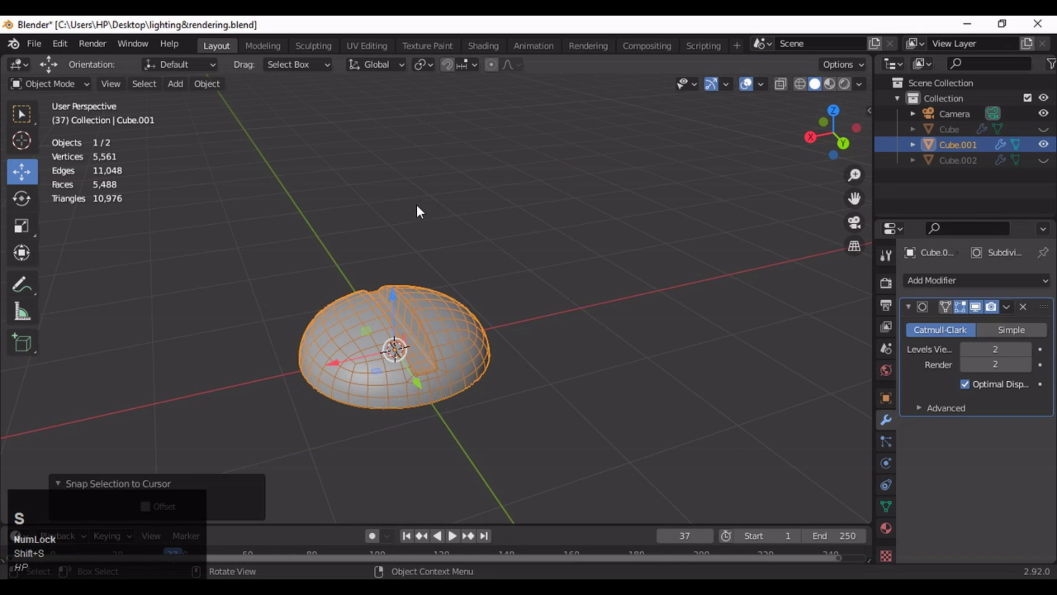
{"action": "key", "text": "shift+s"}
{"action": "middle_click", "coordinate": [418, 226]}
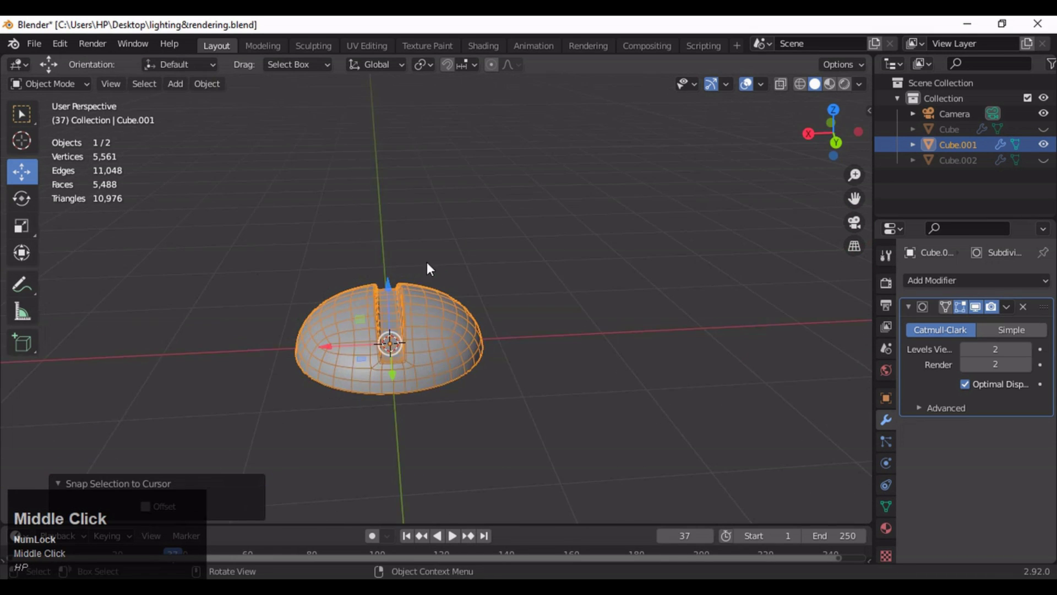
- In Edit Mode, delete the ring of faces around the dome just above its base band
{"action": "middle_click_drag", "start_coordinate": [475, 303], "coordinate": [554, 269], "text": "shift"}
{"action": "middle_click_drag", "start_coordinate": [554, 270], "coordinate": [581, 325]}
{"action": "key", "text": "Tab"}
{"action": "left_click", "coordinate": [833, 128]}
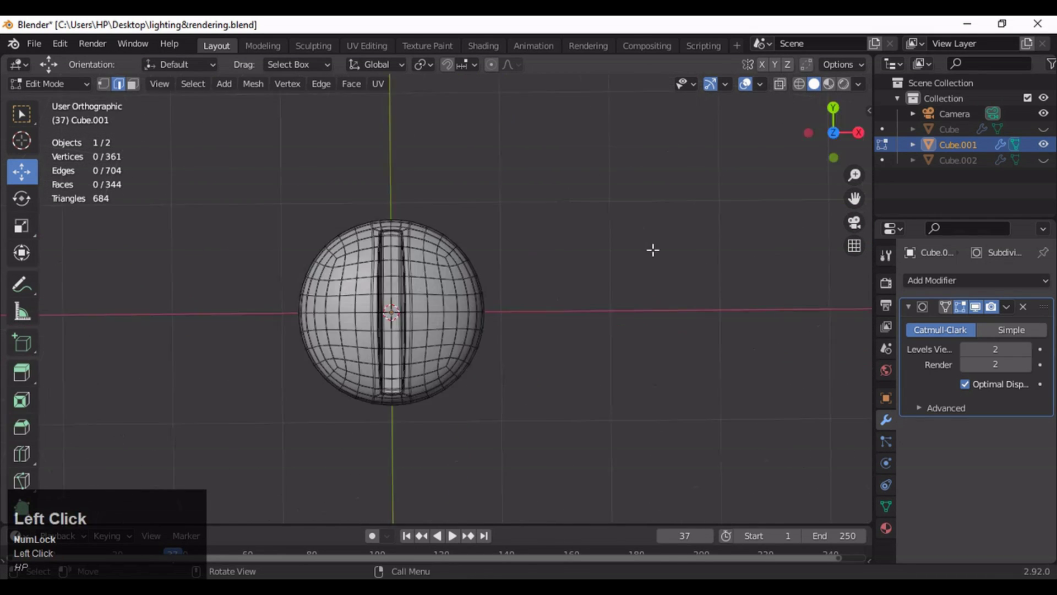
{"action": "middle_click_drag", "start_coordinate": [617, 259], "coordinate": [672, 110], "text": "ctrl"}
{"action": "scroll", "coordinate": [591, 215], "scroll_direction": "down", "scroll_amount": 1}
{"action": "left_click", "coordinate": [784, 80]}
{"action": "middle_click_drag", "start_coordinate": [592, 369], "coordinate": [581, 327], "text": "ctrl"}
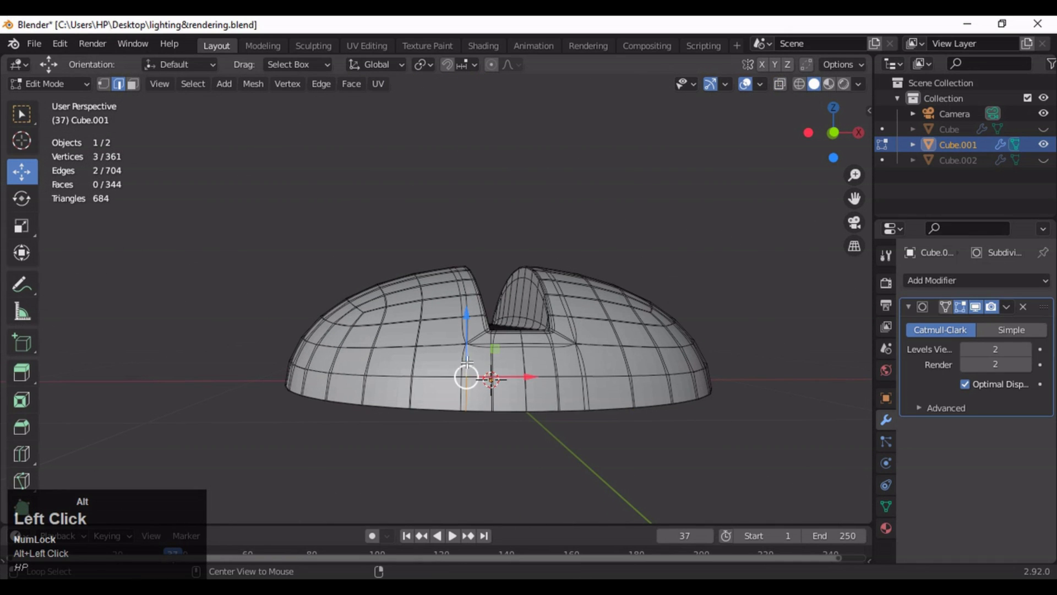
{"action": "scroll", "coordinate": [467, 361], "scroll_direction": "down", "scroll_amount": 3}
{"action": "middle_click_drag", "start_coordinate": [467, 361], "coordinate": [502, 314]}
{"action": "key", "text": "x"}
{"action": "left_click", "coordinate": [477, 364]}
- From the front view with X-ray on, box-select the entire upper dome without the base band, and turn X-ray off again
{"action": "middle_click_drag", "start_coordinate": [503, 314], "coordinate": [550, 267]}
{"action": "left_click", "coordinate": [832, 132]}
{"action": "middle_click_drag", "start_coordinate": [628, 237], "coordinate": [584, 171], "text": "shift"}
{"action": "left_click_drag", "start_coordinate": [705, 161], "coordinate": [245, 297]}
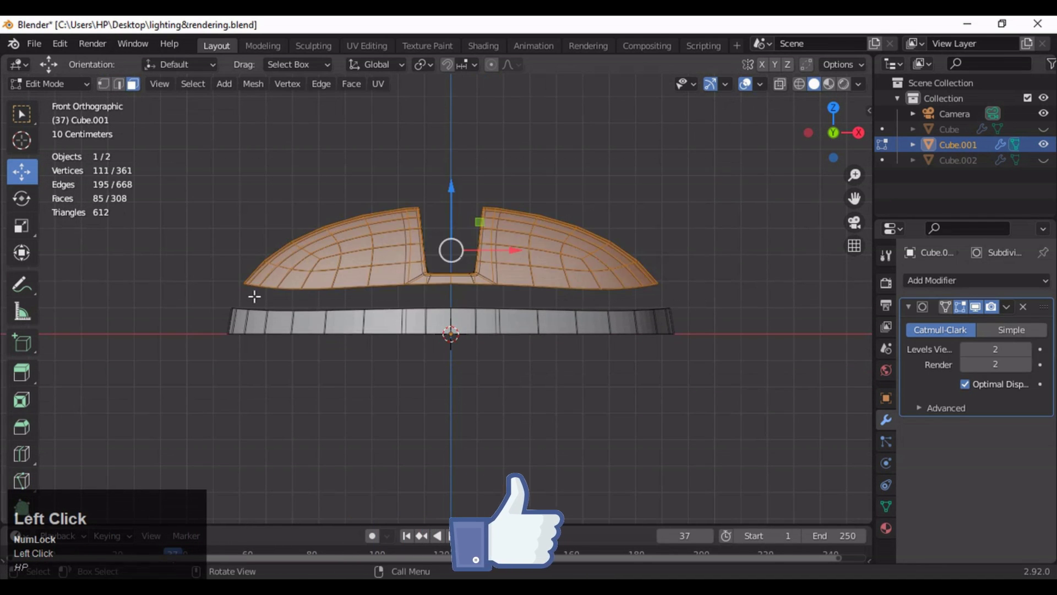
{"action": "middle_click_drag", "start_coordinate": [584, 215], "coordinate": [622, 178]}
{"action": "left_click", "coordinate": [832, 144]}
{"action": "left_click", "coordinate": [780, 84]}
{"action": "left_click_drag", "start_coordinate": [748, 179], "coordinate": [150, 293]}
{"action": "left_click", "coordinate": [780, 85]}
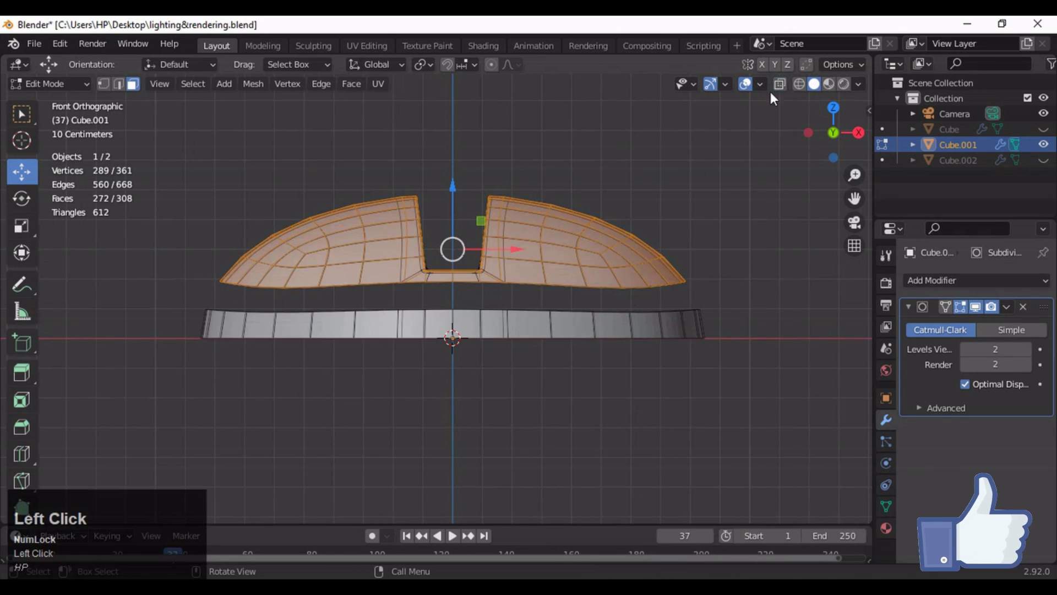
- From the top view, duplicate the selected upper dome in place and rotate the copy 90° about Z
{"action": "middle_click_drag", "start_coordinate": [584, 259], "coordinate": [548, 349]}
{"action": "left_click", "coordinate": [833, 114]}
{"action": "middle_click_drag", "start_coordinate": [770, 173], "coordinate": [573, 235], "text": "ctrl"}
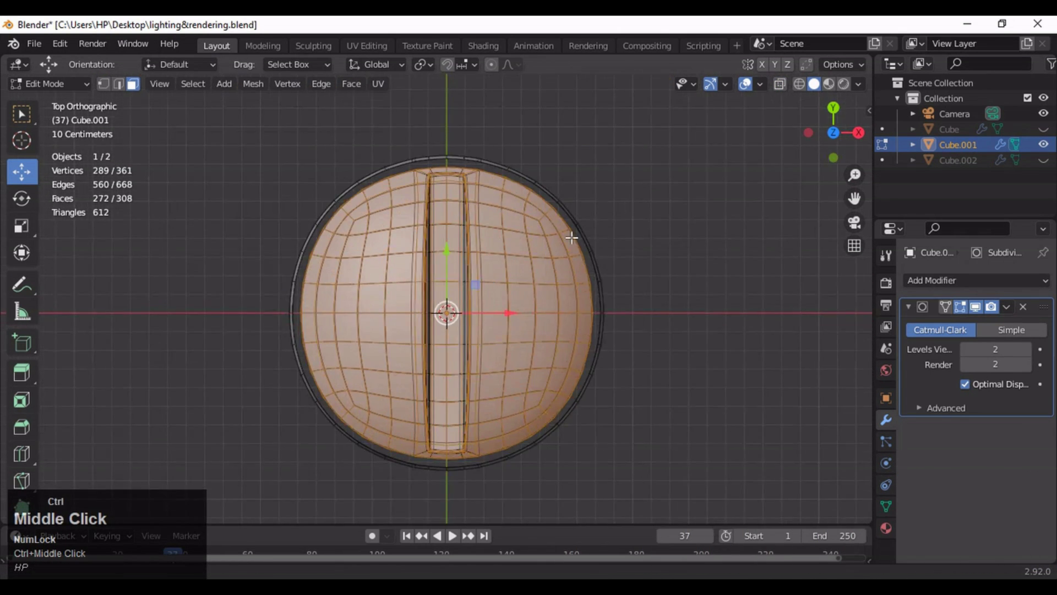
{"action": "key", "text": "shift+d"}
{"action": "right_click", "coordinate": [595, 218]}
{"action": "key", "text": "r"}
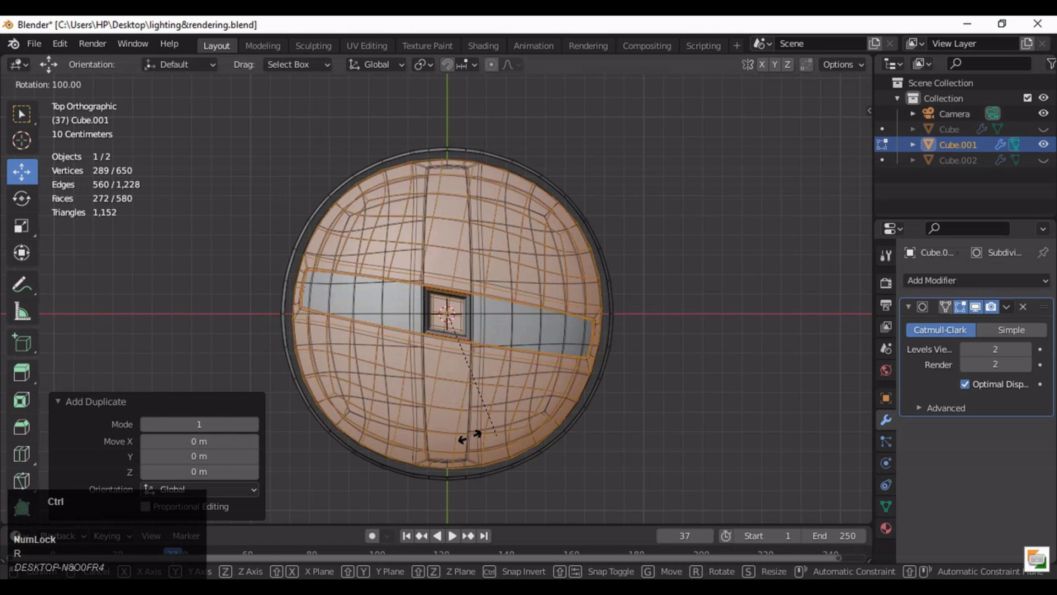
{"action": "left_click", "coordinate": [522, 432]}
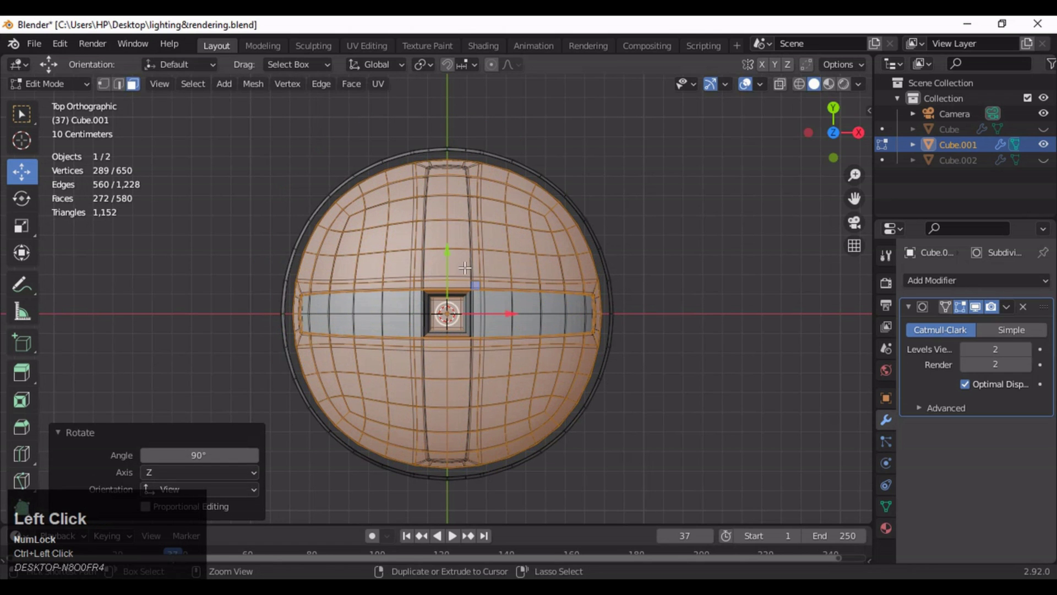
- Select the whole mesh and merge its overlapping vertices by distance at 0.0001 m
{"action": "middle_click_drag", "start_coordinate": [522, 432], "coordinate": [547, 238]}
{"action": "key", "text": "a"}
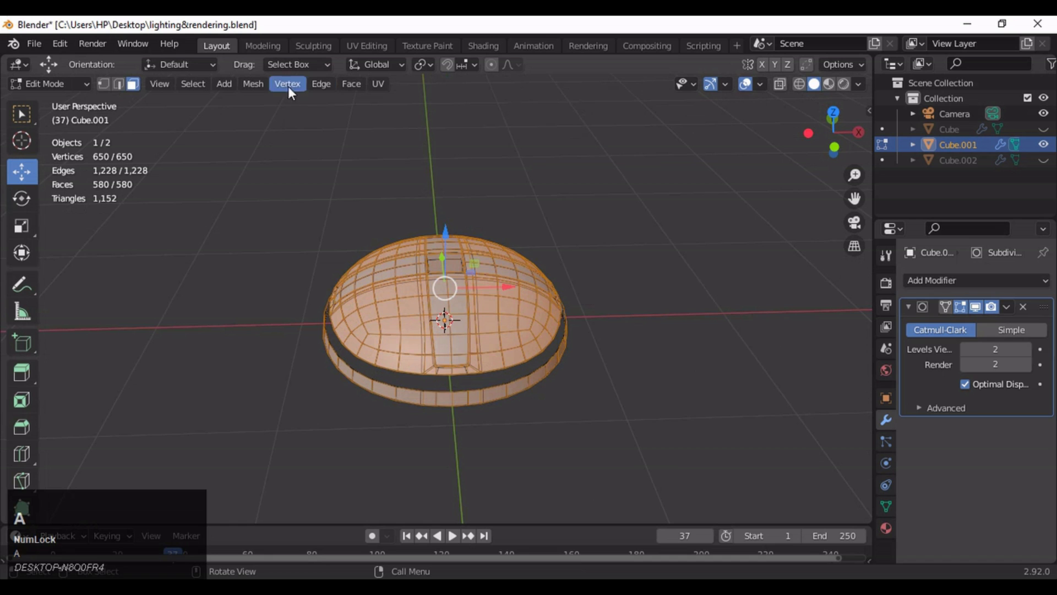
{"action": "key", "text": "m"}
{"action": "left_click", "coordinate": [411, 247]}
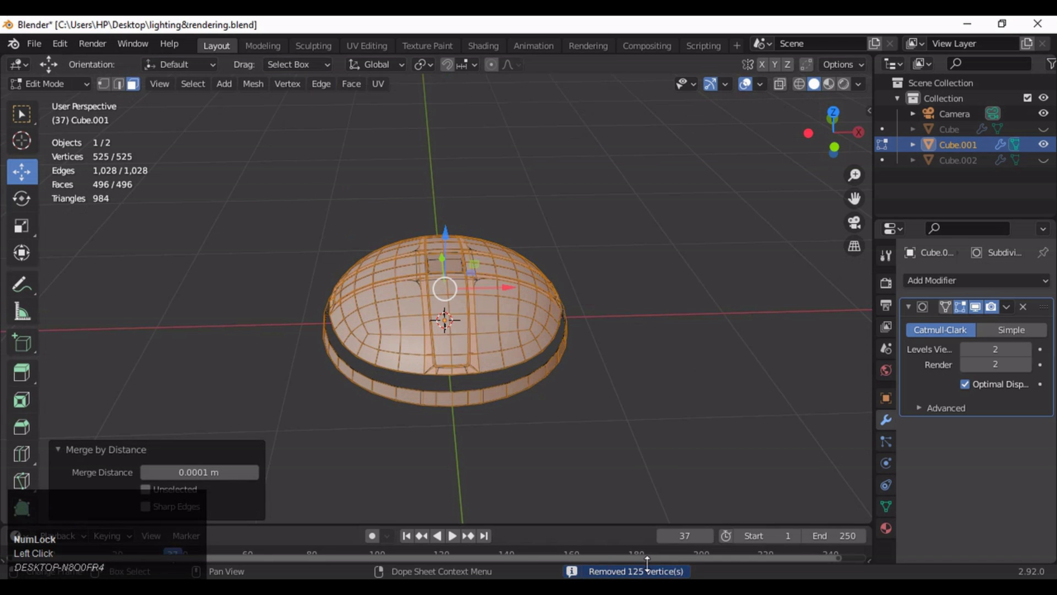
{"action": "middle_click_drag", "start_coordinate": [619, 419], "coordinate": [608, 316], "text": "ctrl"}
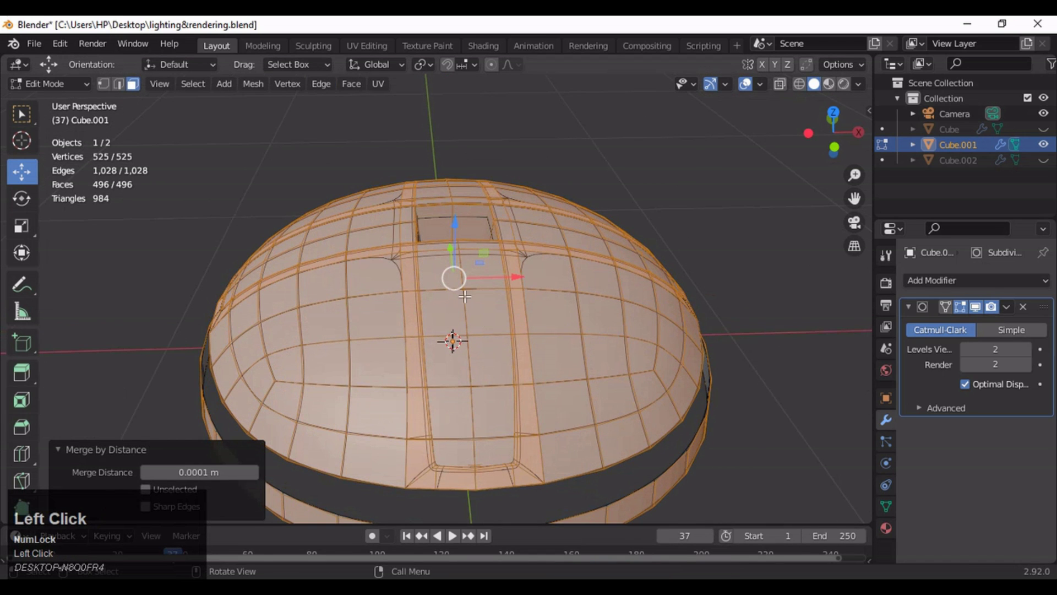
- Delete the overlapping faces that cover the -Y slot arm and the +X slot arm
{"action": "left_click", "coordinate": [696, 179]}
{"action": "key", "text": "x"}
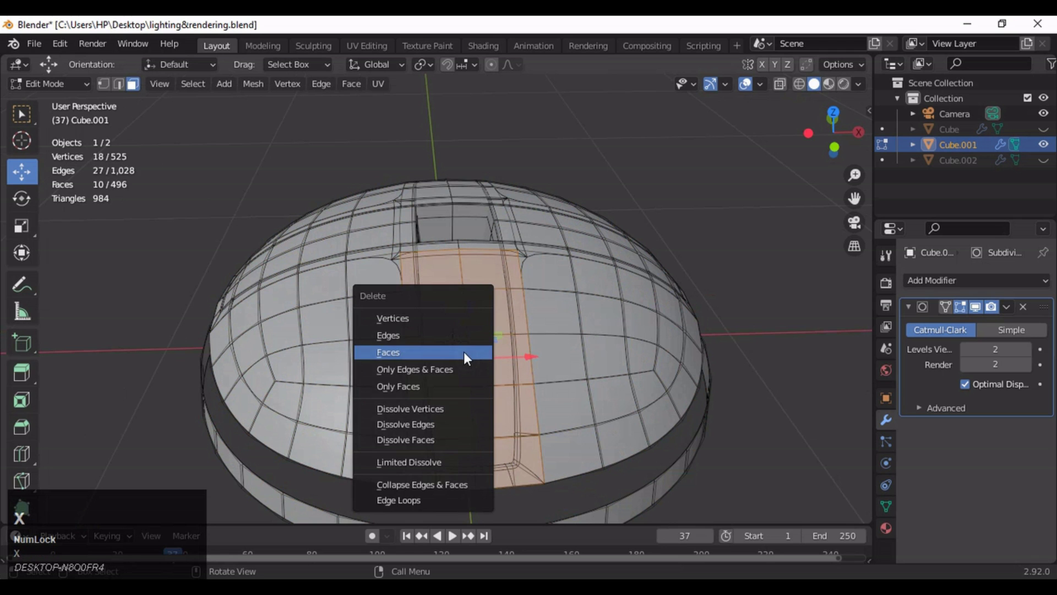
{"action": "left_click", "coordinate": [463, 353]}
{"action": "middle_click_drag", "start_coordinate": [464, 352], "coordinate": [284, 314]}
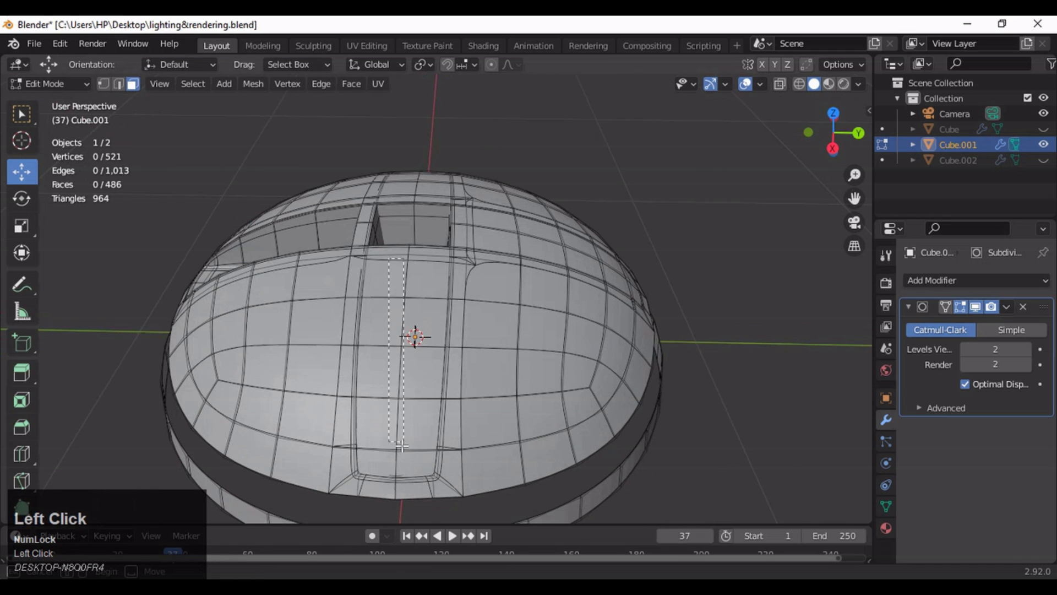
{"action": "key", "text": "x"}
{"action": "left_click", "coordinate": [394, 367]}
- Delete the overlapping faces that cover the +Y slot arm and the remaining covered arm
{"action": "middle_click_drag", "start_coordinate": [394, 367], "coordinate": [413, 282]}
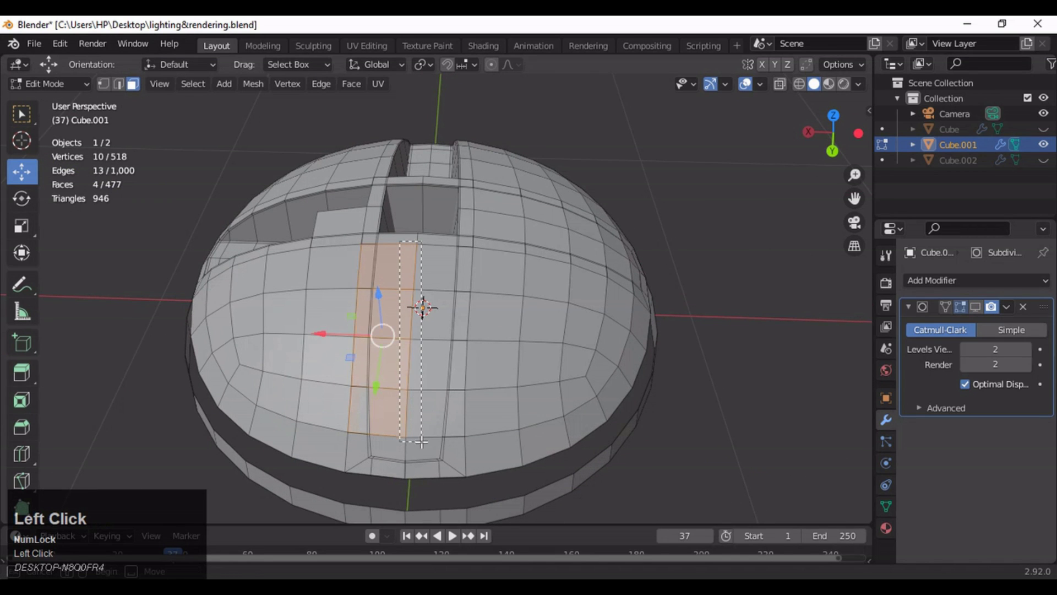
{"action": "key", "text": "x"}
{"action": "left_click", "coordinate": [420, 355]}
{"action": "middle_click_drag", "start_coordinate": [420, 354], "coordinate": [451, 285]}
{"action": "left_click_drag", "start_coordinate": [459, 447], "coordinate": [458, 448]}
{"action": "middle_click_drag", "start_coordinate": [458, 448], "coordinate": [443, 409]}
{"action": "key", "text": "x"}
{"action": "left_click", "coordinate": [467, 331]}
- Delete leftover cover faces near the centre and the wall faces blocking the slot crossing on the -X side
{"action": "left_click_drag", "start_coordinate": [443, 408], "coordinate": [496, 353]}
{"action": "middle_click_drag", "start_coordinate": [495, 352], "coordinate": [512, 242]}
{"action": "key", "text": "x"}
{"action": "left_click", "coordinate": [466, 383]}
{"action": "middle_click_drag", "start_coordinate": [512, 243], "coordinate": [517, 196], "text": "shift"}
{"action": "left_click_drag", "start_coordinate": [516, 196], "coordinate": [488, 247]}
{"action": "key", "text": "x"}
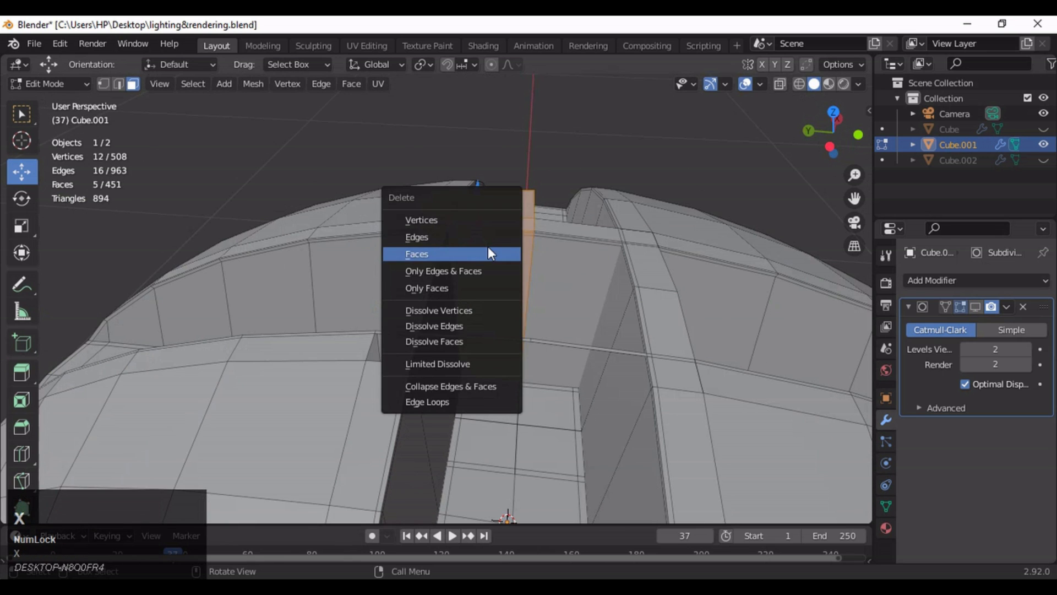
{"action": "left_click", "coordinate": [486, 248]}
- Delete the next two groups of wall and rim faces that block the slots at their crossing
{"action": "middle_click_drag", "start_coordinate": [486, 248], "coordinate": [533, 275]}
{"action": "left_click_drag", "start_coordinate": [564, 219], "coordinate": [540, 269]}
{"action": "key", "text": "x"}
{"action": "left_click", "coordinate": [539, 268]}
{"action": "middle_click_drag", "start_coordinate": [540, 269], "coordinate": [560, 171]}
{"action": "left_click_drag", "start_coordinate": [560, 170], "coordinate": [501, 270]}
{"action": "key", "text": "x"}
{"action": "left_click", "coordinate": [514, 242]}
- Delete the remaining walls and rim strips across the slot arms at the centre, including the wall across the +Y arm
{"action": "middle_click_drag", "start_coordinate": [513, 242], "coordinate": [527, 162]}
{"action": "left_click_drag", "start_coordinate": [493, 192], "coordinate": [492, 193]}
{"action": "middle_click_drag", "start_coordinate": [491, 192], "coordinate": [479, 200]}
{"action": "key", "text": "x"}
{"action": "left_click", "coordinate": [533, 228]}
{"action": "middle_click_drag", "start_coordinate": [533, 228], "coordinate": [529, 279]}
{"action": "left_click_drag", "start_coordinate": [529, 278], "coordinate": [494, 335]}
{"action": "middle_click_drag", "start_coordinate": [495, 336], "coordinate": [528, 158]}
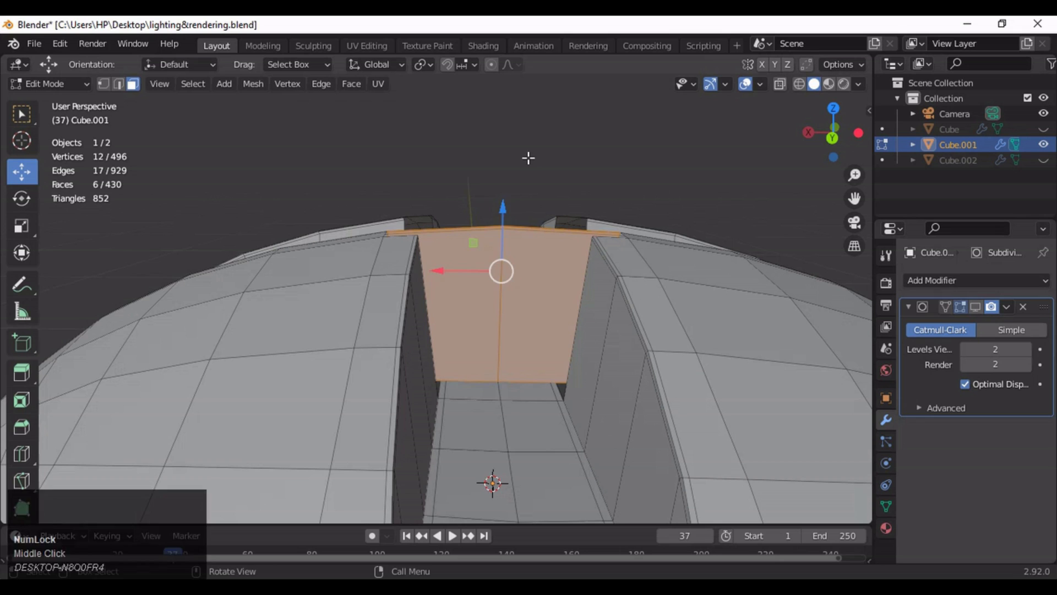
{"action": "key", "text": "x"}
{"action": "left_click", "coordinate": [509, 236]}
- Delete the centre floor faces and stray strips to leave an open square hole, and check it from the top view
{"action": "middle_click_drag", "start_coordinate": [509, 235], "coordinate": [464, 333]}
{"action": "key", "text": "x"}
{"action": "left_click", "coordinate": [470, 366]}
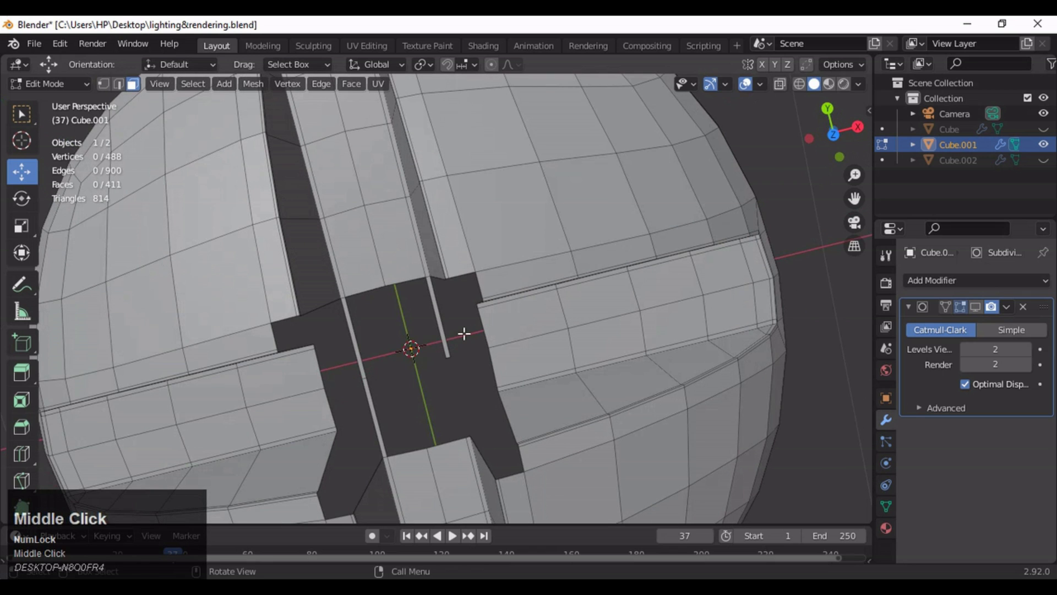
{"action": "key", "text": "x"}
{"action": "left_click", "coordinate": [374, 343]}
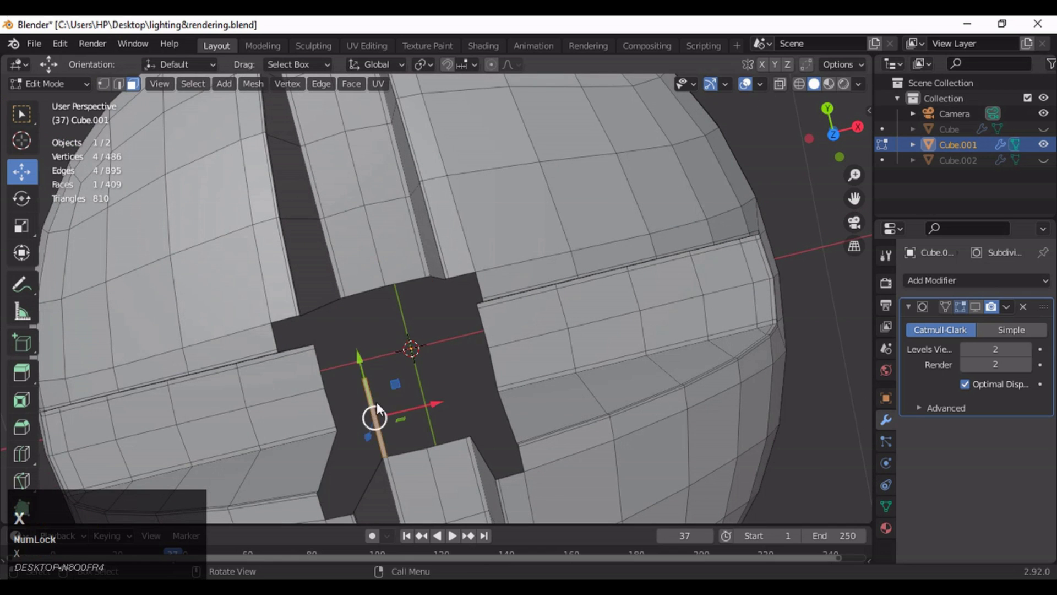
{"action": "middle_click", "coordinate": [475, 357]}
{"action": "middle_click_drag", "start_coordinate": [476, 357], "coordinate": [768, 298]}
{"action": "left_click", "coordinate": [834, 133]}
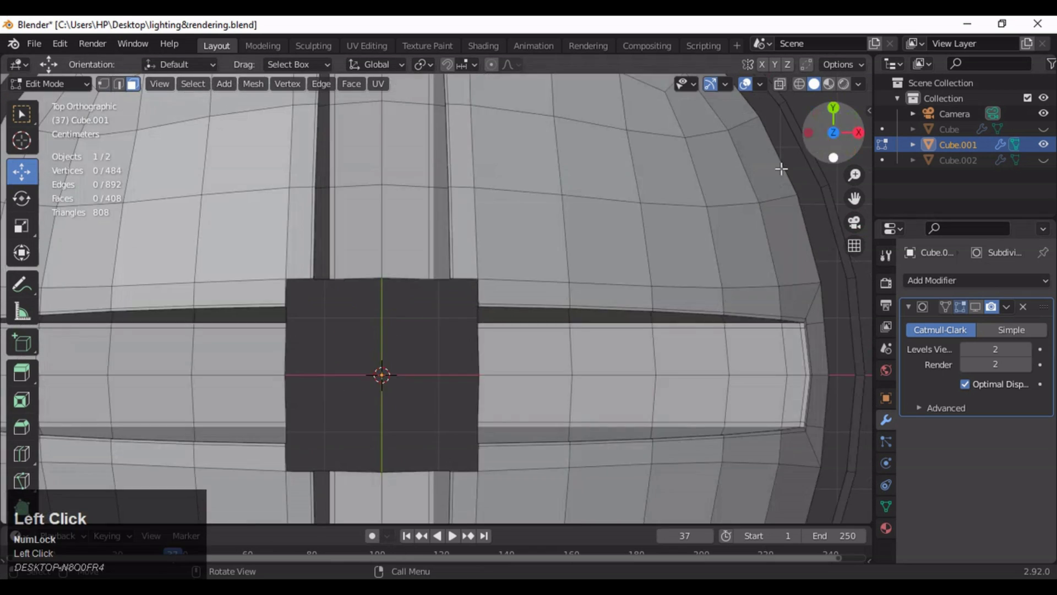
- Select the facing end edges of the two slot floors along X and bridge them across the central hole
{"action": "middle_click_drag", "start_coordinate": [402, 277], "coordinate": [441, 252]}
{"action": "key", "text": "KP_2"}
{"action": "left_click", "coordinate": [446, 307]}
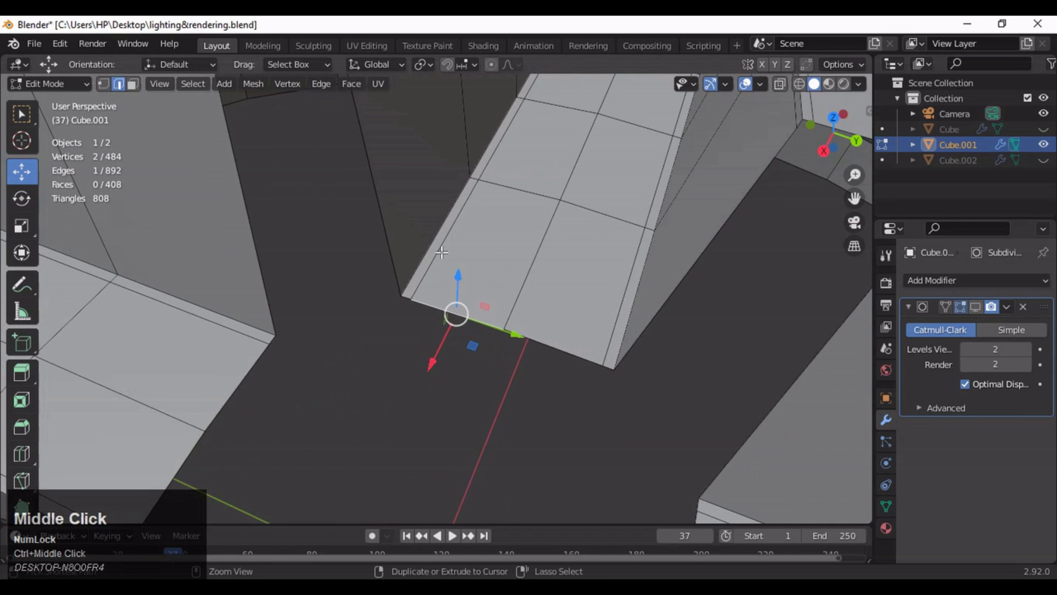
{"action": "left_click", "coordinate": [604, 366], "text": "ctrl"}
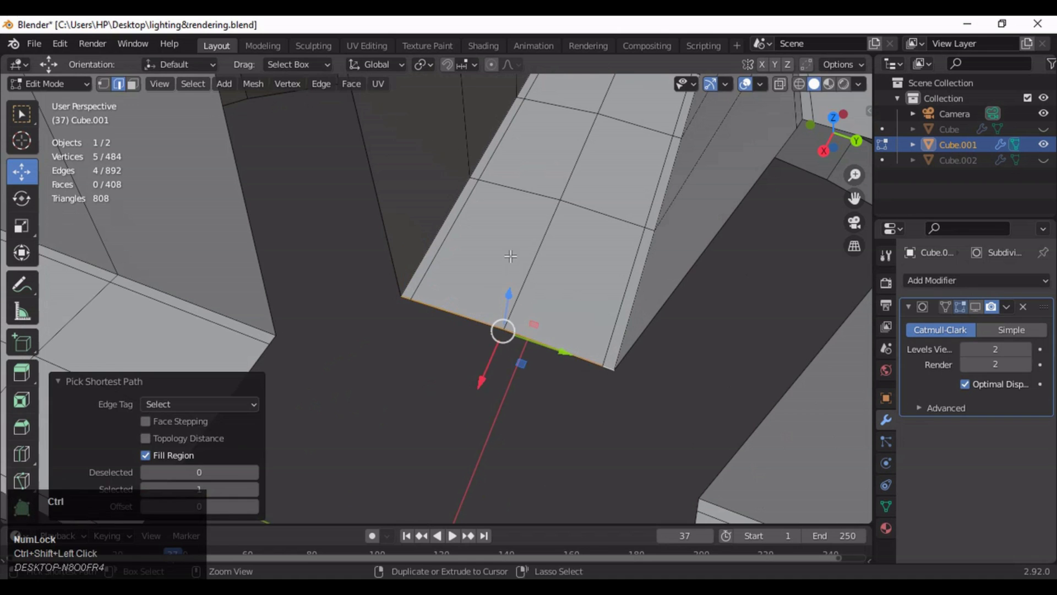
{"action": "middle_click_drag", "start_coordinate": [508, 255], "coordinate": [537, 197], "text": "shift"}
{"action": "left_click", "coordinate": [338, 438], "text": "shift"}
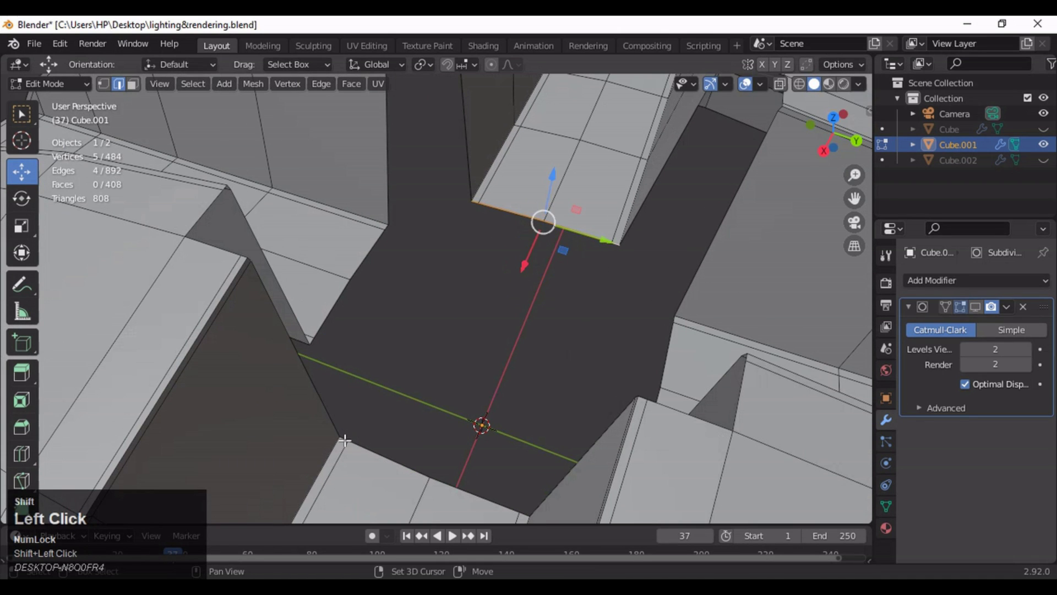
{"action": "middle_click_drag", "start_coordinate": [345, 440], "coordinate": [418, 219]}
{"action": "left_click", "coordinate": [524, 349], "text": "ctrl"}
{"action": "right_click", "coordinate": [418, 219]}
{"action": "left_click", "coordinate": [386, 199]}
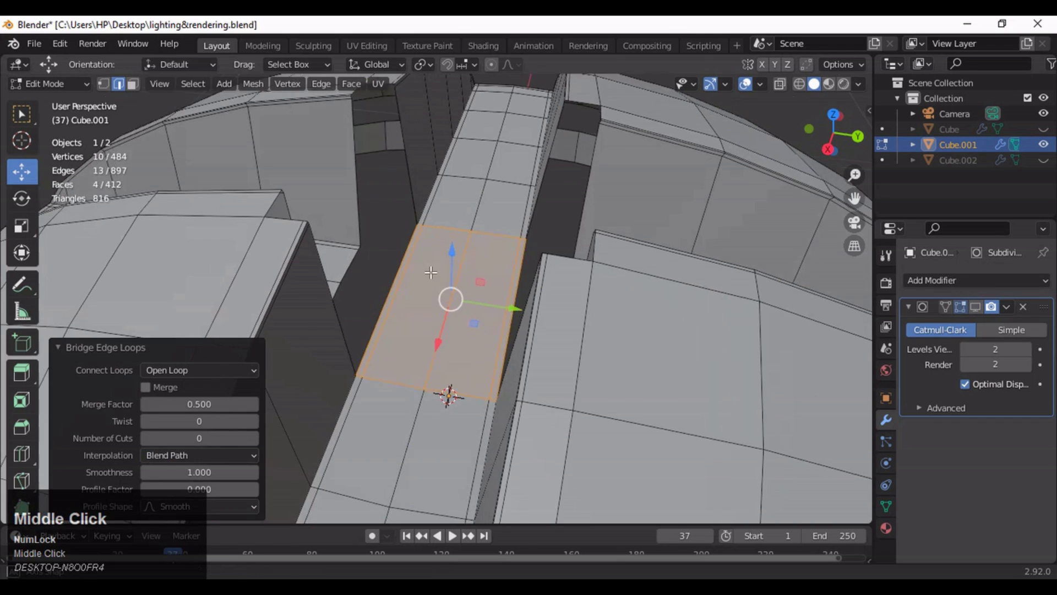
- Add one centred loop cut across the bridged floor strip, on the Y axis
{"action": "middle_click_drag", "start_coordinate": [431, 272], "coordinate": [729, 176]}
{"action": "left_click", "coordinate": [833, 135]}
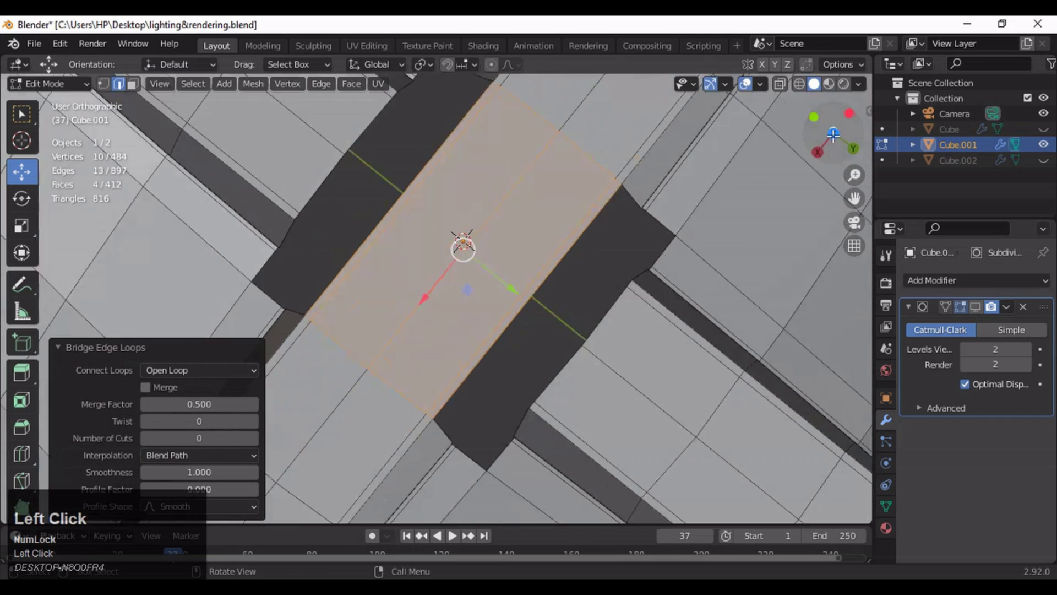
{"action": "middle_click_drag", "start_coordinate": [499, 263], "coordinate": [567, 326], "text": "shift"}
{"action": "key", "text": "ctrl+r"}
{"action": "left_click", "coordinate": [432, 236]}
{"action": "right_click", "coordinate": [461, 223]}
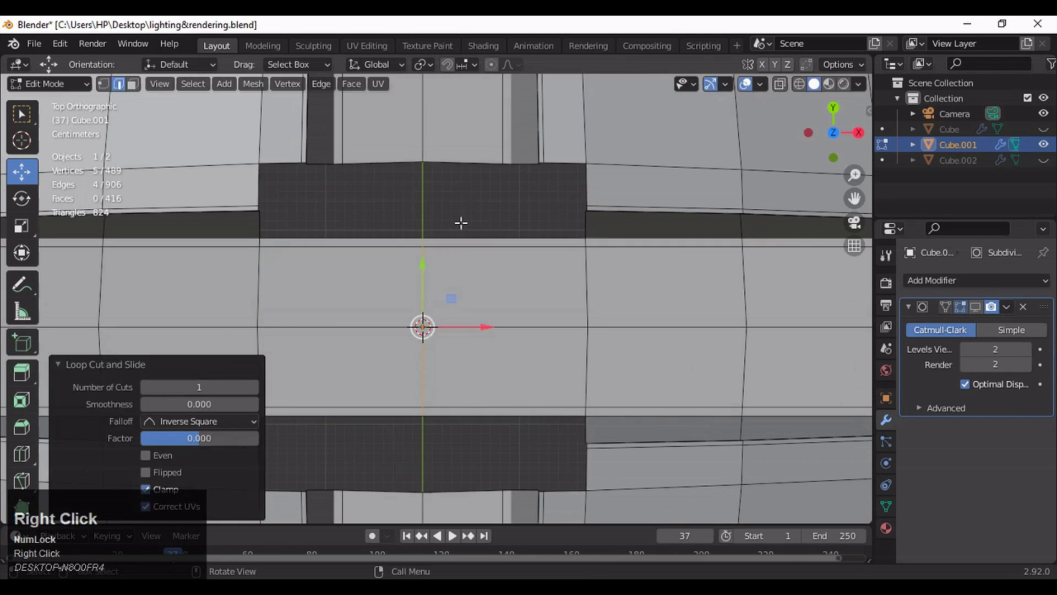
- Add a loop cut beside the +X edge loop of the bridged strip and shift both loops about 0.0015 m along X
{"action": "middle_click_drag", "start_coordinate": [461, 222], "coordinate": [369, 230], "text": "shift"}
{"action": "scroll", "coordinate": [384, 210], "scroll_direction": "up", "scroll_amount": 3}
{"action": "key", "text": "ctrl+r"}
{"action": "middle_click_drag", "start_coordinate": [388, 188], "coordinate": [436, 259], "text": "shift"}
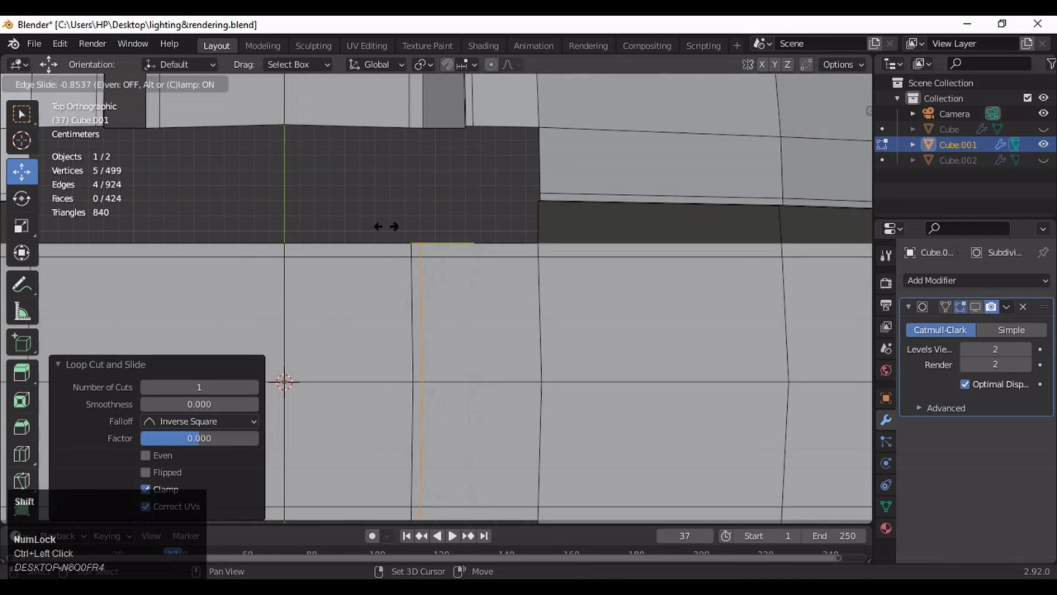
{"action": "left_click", "coordinate": [409, 305], "text": "alt"}
{"action": "left_click", "coordinate": [440, 321], "text": "alt+shift"}
{"action": "left_click_drag", "start_coordinate": [472, 378], "coordinate": [467, 380]}
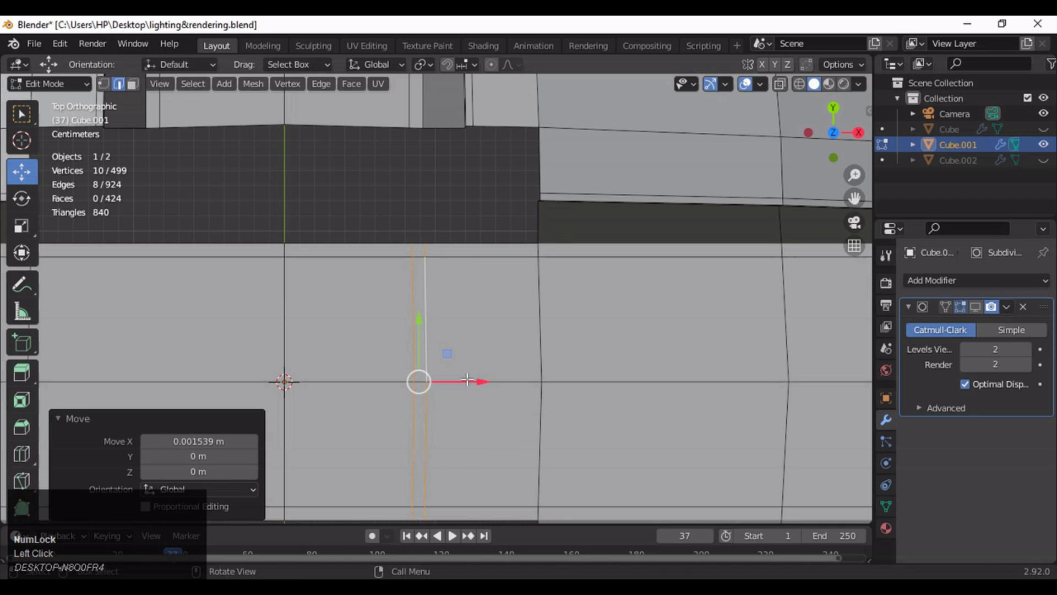
- Fill the gaps between the two Y slot floors and the bridged centre strip on the +X side
{"action": "middle_click_drag", "start_coordinate": [451, 378], "coordinate": [503, 314]}
{"action": "middle_click_drag", "start_coordinate": [479, 325], "coordinate": [440, 332], "text": "shift"}
{"action": "left_click", "coordinate": [392, 338]}
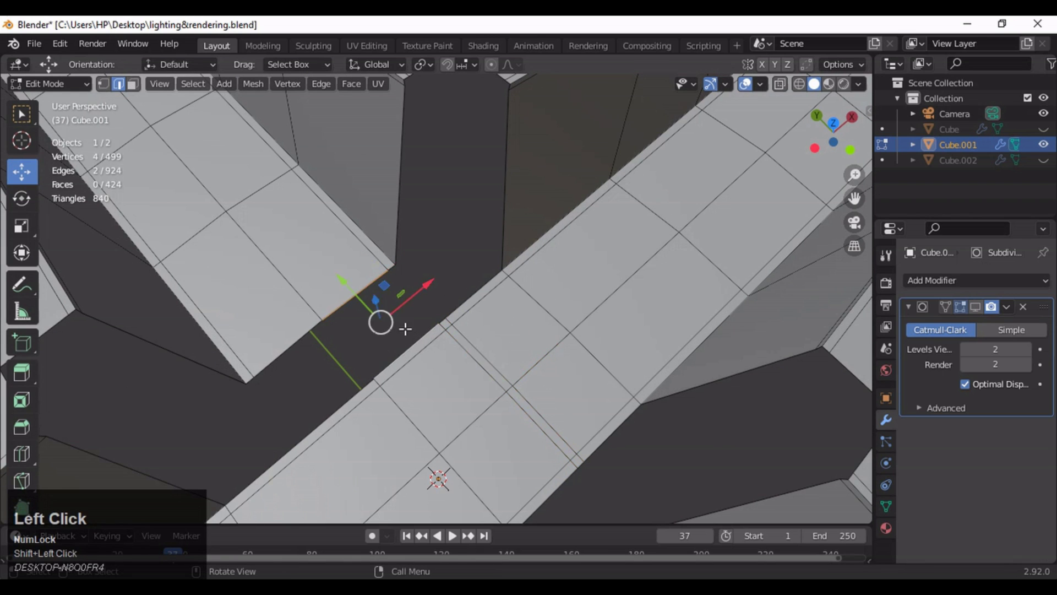
{"action": "middle_click_drag", "start_coordinate": [476, 363], "coordinate": [551, 226]}
{"action": "left_click", "coordinate": [443, 361]}
- Extrude the end edges of the slot wall at the +X/-Y corner about 0.077 m along Y, up to the centre strip
{"action": "left_click", "coordinate": [550, 302]}
{"action": "left_click", "coordinate": [539, 255], "text": "shift"}
{"action": "left_click", "coordinate": [554, 219], "text": "shift"}
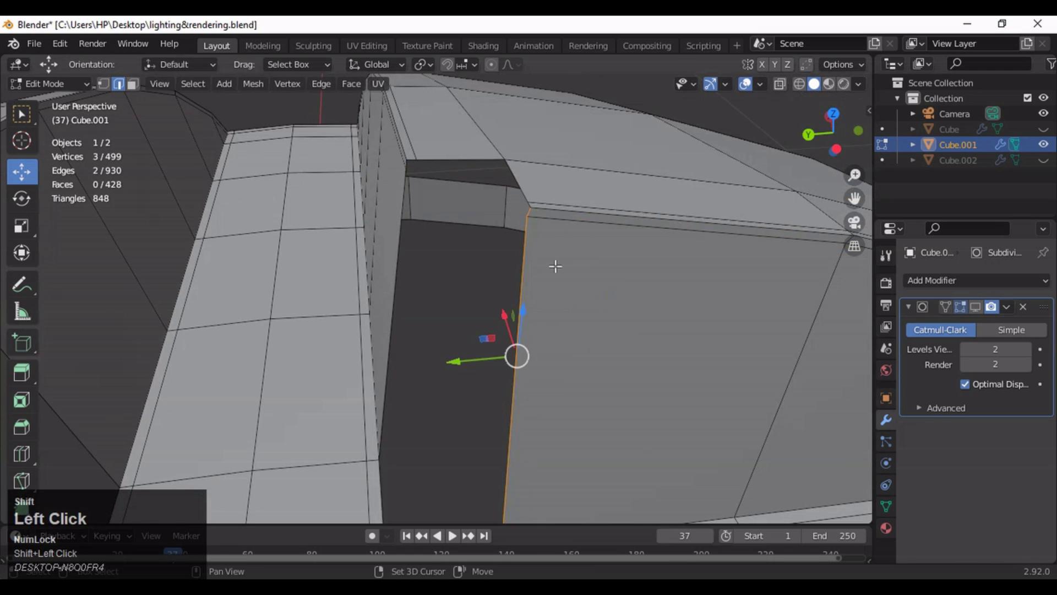
{"action": "middle_click_drag", "start_coordinate": [555, 267], "coordinate": [549, 336]}
{"action": "mouse_move", "coordinate": [548, 335]}
{"action": "middle_mouse_down", "text": "ctrl"}
{"action": "mouse_move", "coordinate": [547, 356]}
{"action": "mouse_move", "coordinate": [549, 347]}
{"action": "middle_mouse_up", "text": "ctrl"}
{"action": "left_click", "coordinate": [835, 121]}
{"action": "middle_click_drag", "start_coordinate": [484, 252], "coordinate": [468, 234], "text": "ctrl"}
{"action": "middle_click_drag", "start_coordinate": [468, 233], "coordinate": [472, 275], "text": "shift"}
{"action": "key", "text": "e"}
{"action": "right_click", "coordinate": [404, 299], "text": "shift"}
{"action": "left_click_drag", "start_coordinate": [398, 359], "coordinate": [393, 238], "text": "shift"}
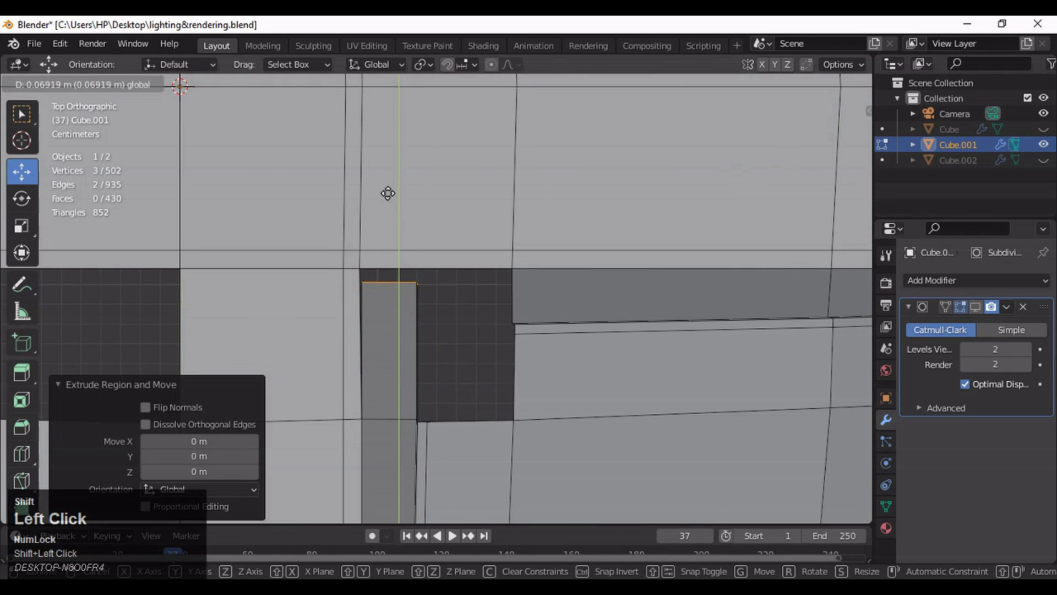
{"action": "left_click_drag", "start_coordinate": [354, 75], "coordinate": [354, 75], "text": "shift"}
{"action": "middle_click_drag", "start_coordinate": [403, 209], "coordinate": [404, 167], "text": "ctrl"}
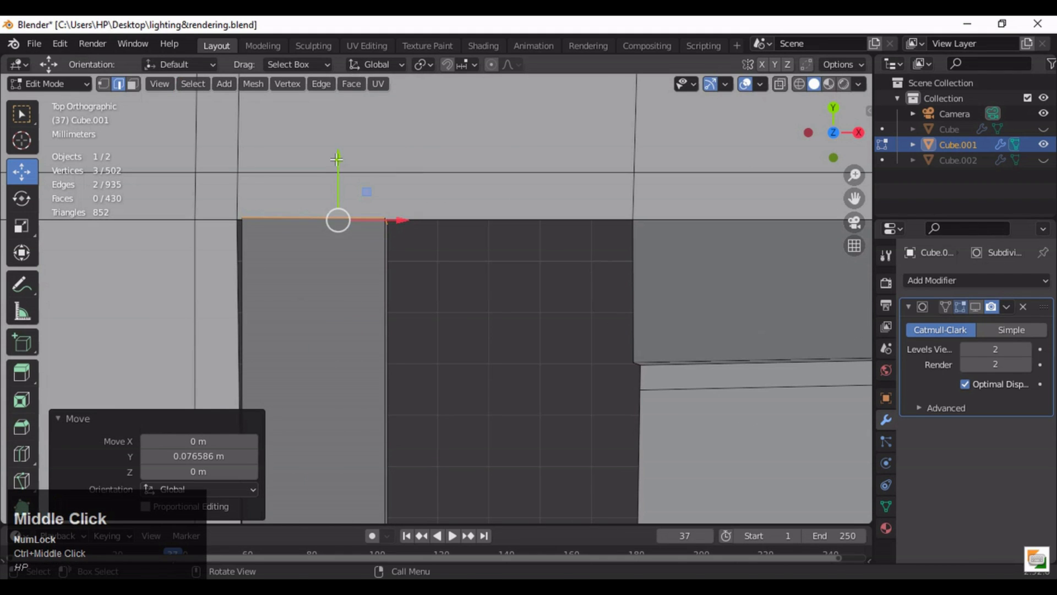
{"action": "left_click_drag", "start_coordinate": [337, 160], "coordinate": [335, 127], "text": "shift"}
- Merge the extruded wall's bottom vertex with the floor vertex at the crossing's corner
{"action": "middle_click_drag", "start_coordinate": [335, 127], "coordinate": [408, 259]}
{"action": "middle_click_drag", "start_coordinate": [407, 259], "coordinate": [414, 177], "text": "shift"}
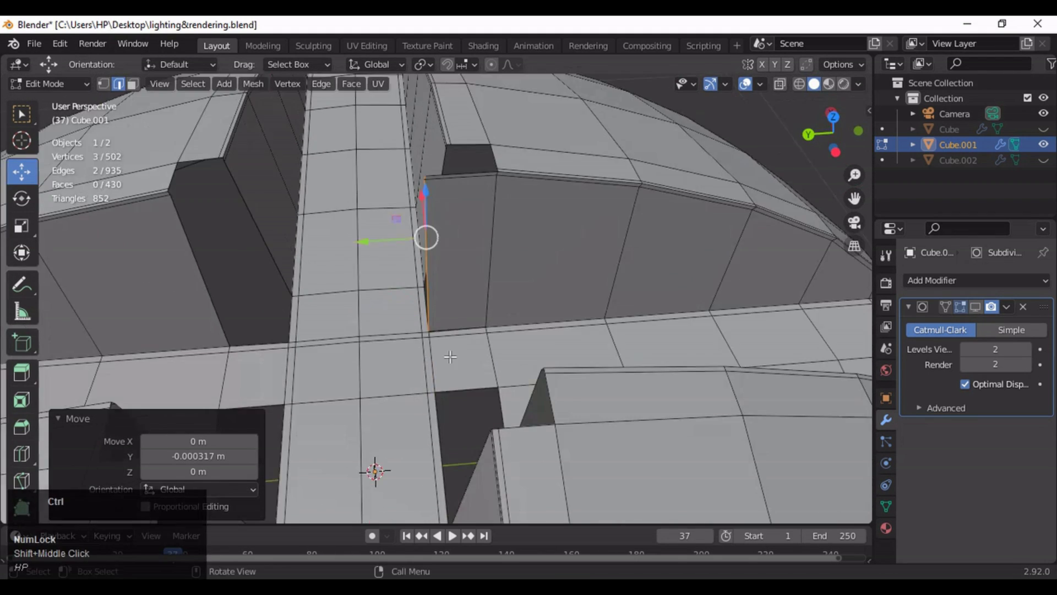
{"action": "middle_click_drag", "start_coordinate": [440, 386], "coordinate": [525, 310], "text": "ctrl"}
{"action": "key", "text": "1"}
{"action": "left_click", "coordinate": [368, 453]}
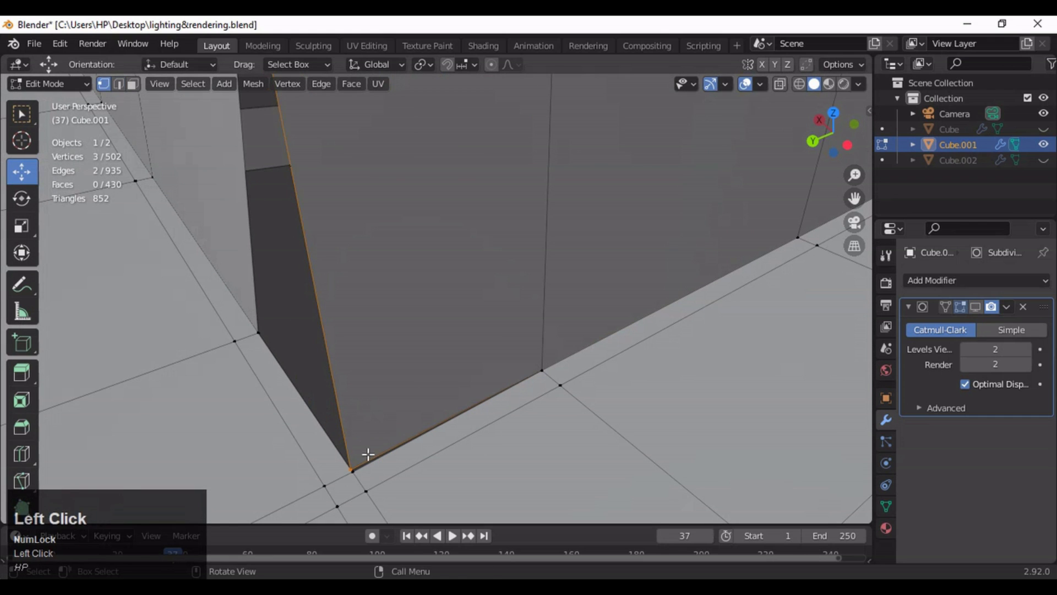
{"action": "left_click", "coordinate": [362, 348]}
- Move the wall's two top corner vertices about -0.028 m along Y and nudge the uppermost one about 0.0009 m along Y
{"action": "middle_click_drag", "start_coordinate": [362, 348], "coordinate": [372, 282]}
{"action": "left_click_drag", "start_coordinate": [373, 282], "coordinate": [395, 308]}
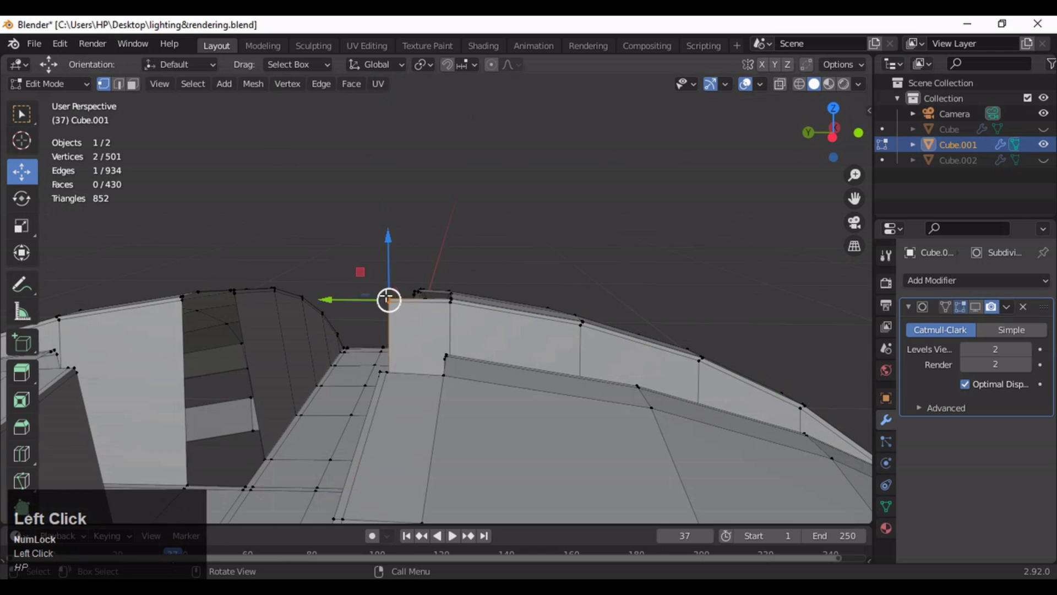
{"action": "middle_click_drag", "start_coordinate": [395, 309], "coordinate": [546, 491]}
{"action": "middle_click_drag", "start_coordinate": [546, 490], "coordinate": [385, 424], "text": "shift"}
{"action": "left_click", "coordinate": [779, 83]}
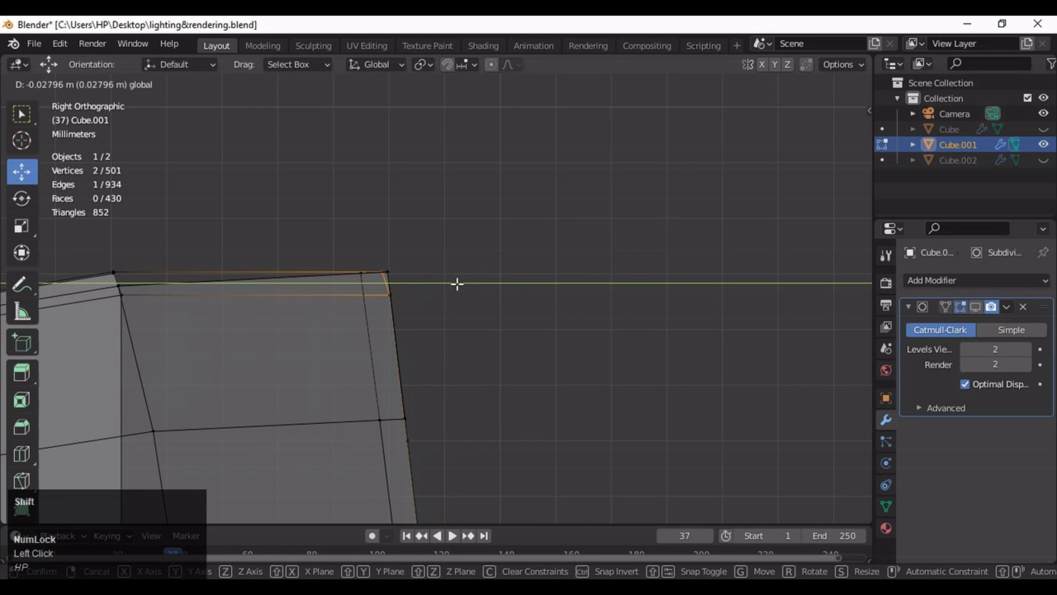
{"action": "left_click_drag", "start_coordinate": [457, 284], "coordinate": [457, 284], "text": "shift"}
{"action": "middle_click_drag", "start_coordinate": [439, 299], "coordinate": [545, 201], "text": "ctrl"}
{"action": "left_click_drag", "start_coordinate": [348, 251], "coordinate": [347, 251]}
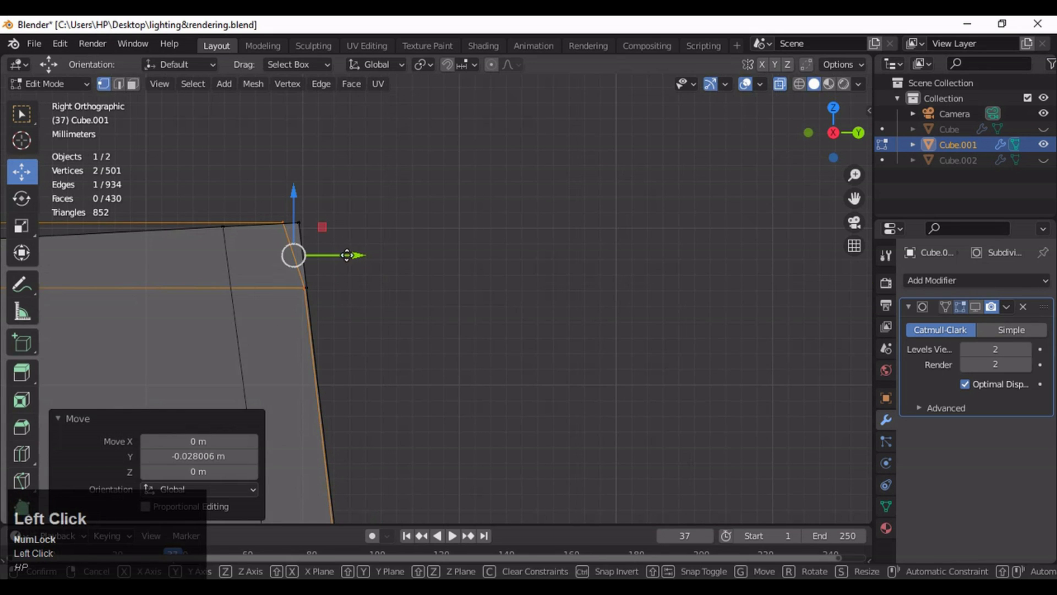
{"action": "left_click", "coordinate": [319, 214]}
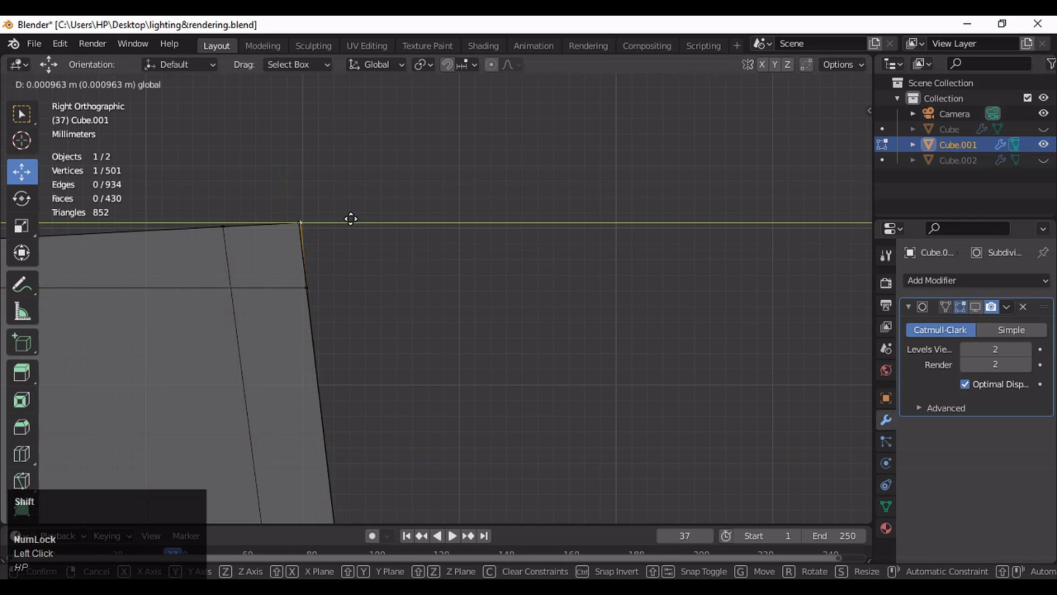
{"action": "left_click", "coordinate": [341, 209]}
- Fill the open wall between the extruded wall end and the neighbouring slot wall, including the thin rim face above it
{"action": "middle_click_drag", "start_coordinate": [402, 172], "coordinate": [308, 352]}
{"action": "middle_click_drag", "start_coordinate": [460, 379], "coordinate": [460, 300], "text": "ctrl"}
{"action": "middle_click_drag", "start_coordinate": [461, 385], "coordinate": [460, 317], "text": "shift"}
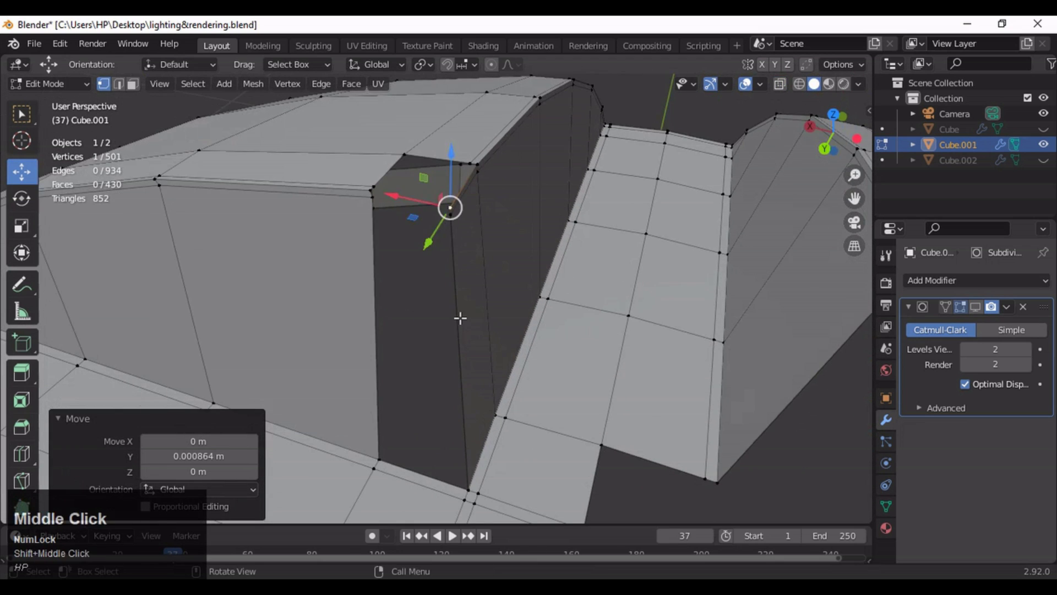
{"action": "key", "text": "2"}
{"action": "left_click", "coordinate": [457, 311]}
{"action": "middle_click_drag", "start_coordinate": [372, 305], "coordinate": [449, 312]}
{"action": "left_click", "coordinate": [413, 271], "text": "shift"}
{"action": "key", "text": "f"}
{"action": "left_click", "coordinate": [450, 193]}
{"action": "middle_click_drag", "start_coordinate": [445, 212], "coordinate": [380, 285]}
- Add vertical loop cuts close to both sides of the new wall corner, using a slide factor of -0.8
{"action": "middle_click_drag", "start_coordinate": [402, 245], "coordinate": [424, 250]}
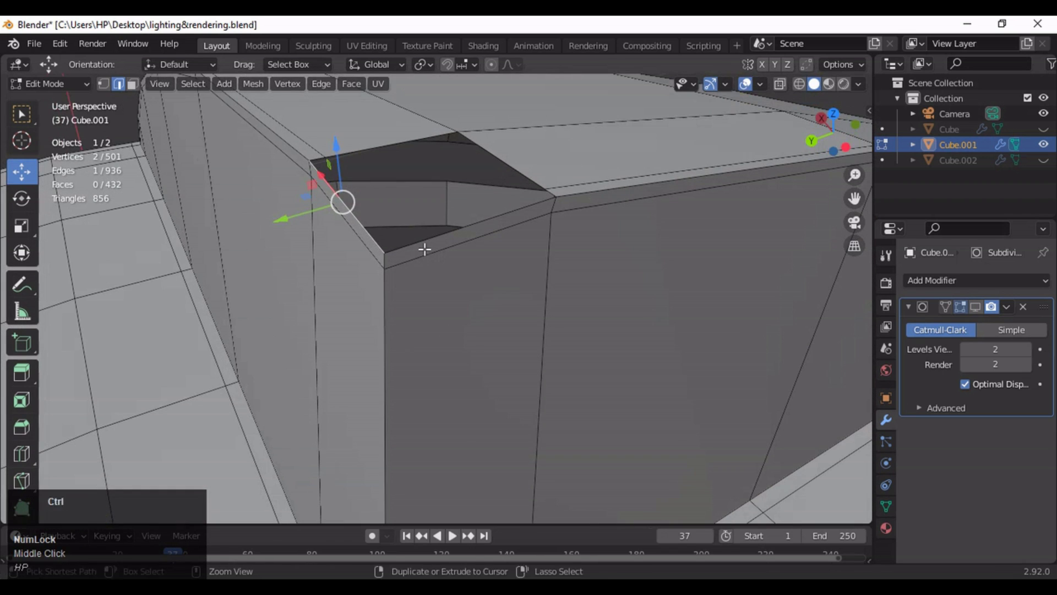
{"action": "left_click", "coordinate": [349, 269]}
{"action": "middle_click_drag", "start_coordinate": [349, 269], "coordinate": [377, 270]}
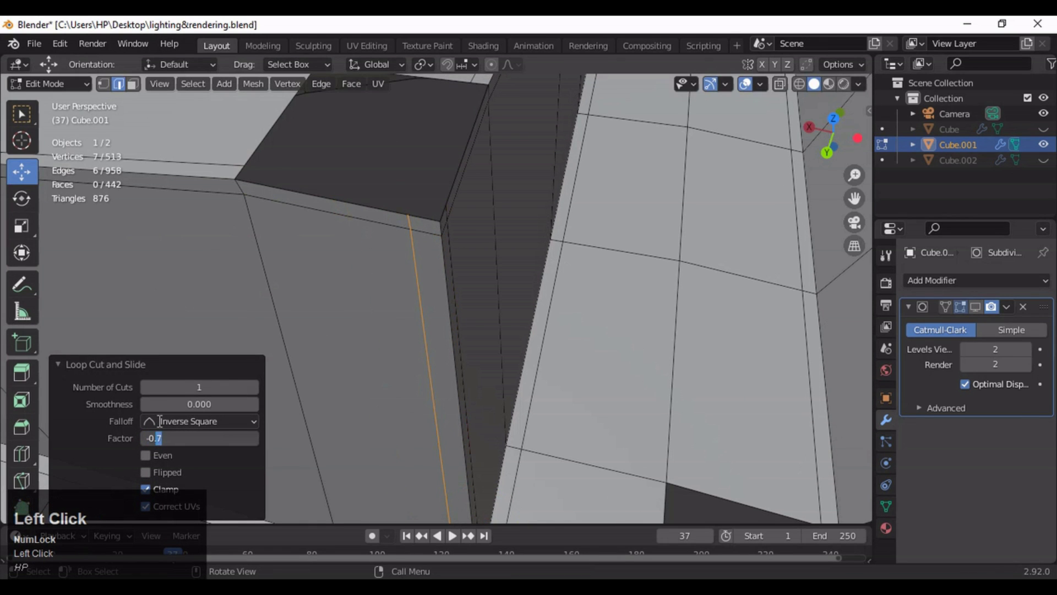
{"action": "middle_click_drag", "start_coordinate": [468, 221], "coordinate": [393, 297]}
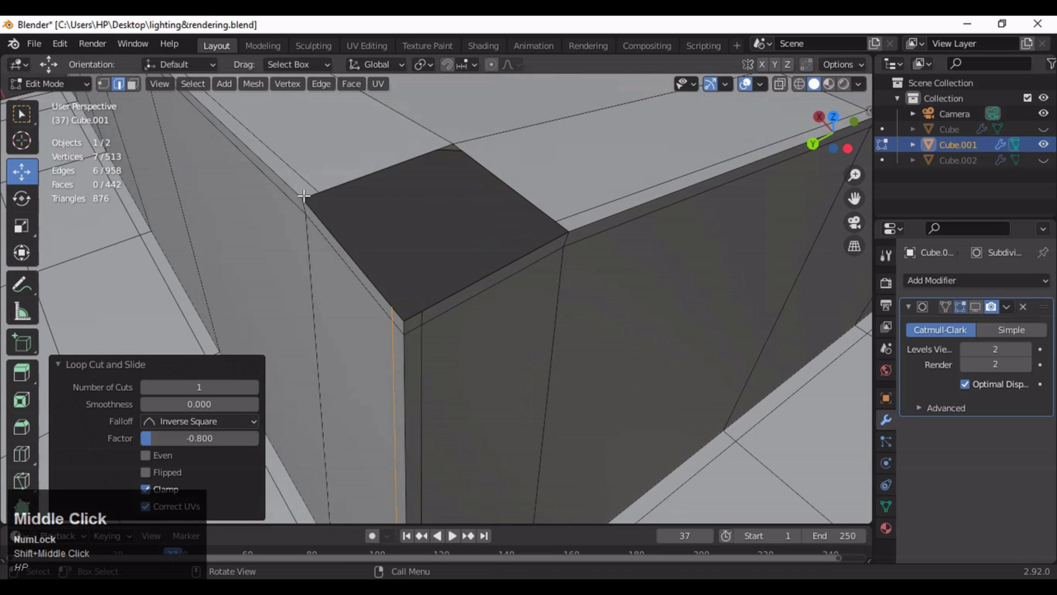
{"action": "left_click", "coordinate": [304, 196]}
{"action": "left_click", "coordinate": [344, 243]}
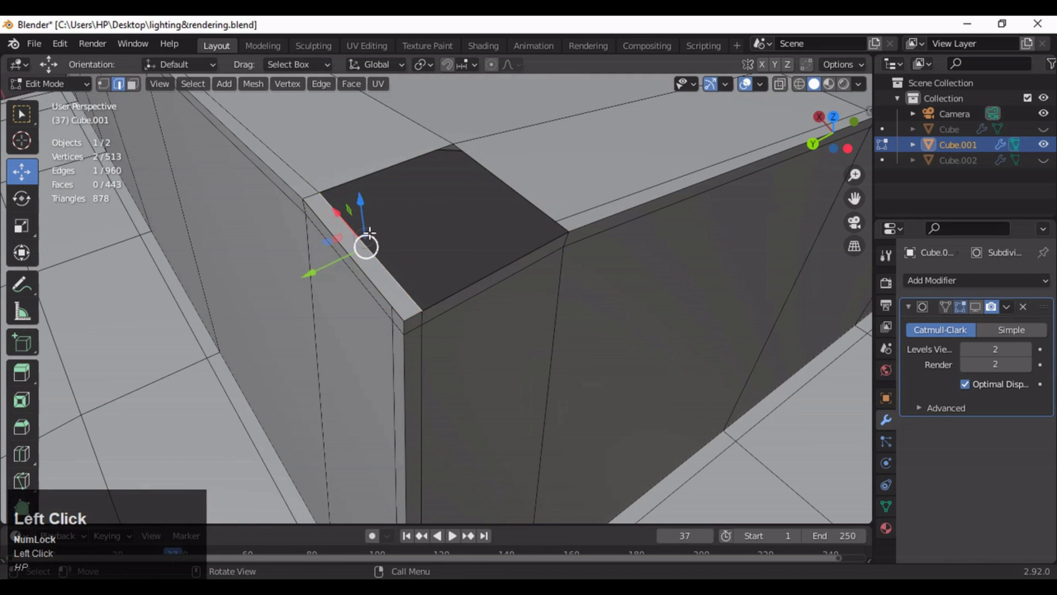
{"action": "key", "text": "f"}
{"action": "key", "text": "ctrl+z"}
{"action": "middle_click_drag", "start_coordinate": [369, 233], "coordinate": [460, 338]}
{"action": "key", "text": "ctrl+z"}
- Fill the open top of the corner from its rim edge and add a loop cut slid close to the slot rim
{"action": "left_click", "coordinate": [446, 345]}
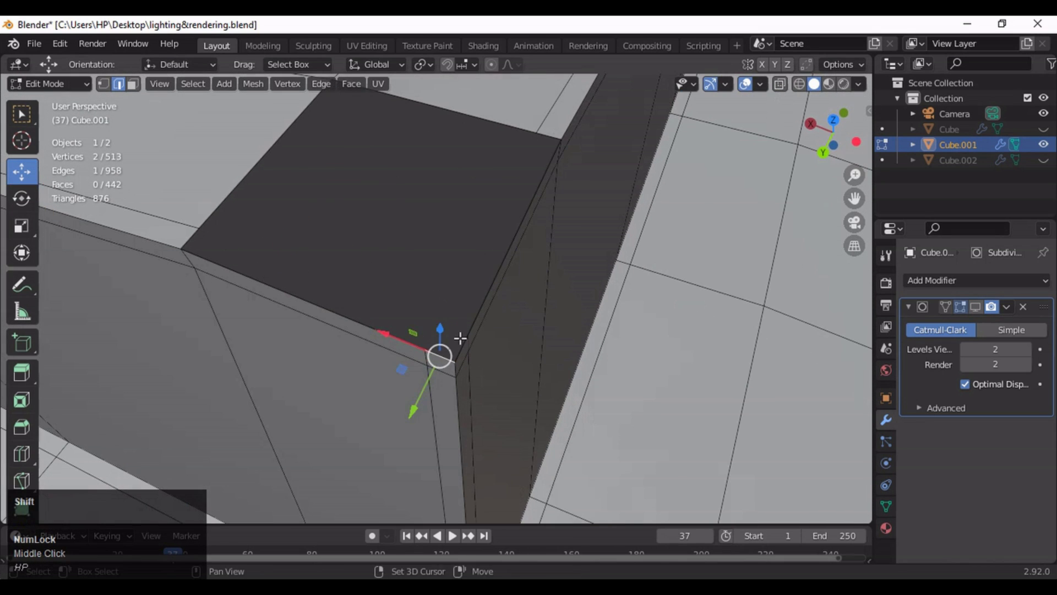
{"action": "middle_click_drag", "start_coordinate": [340, 159], "coordinate": [487, 283]}
{"action": "key", "text": "f"}
{"action": "key", "text": "ctrl+r"}
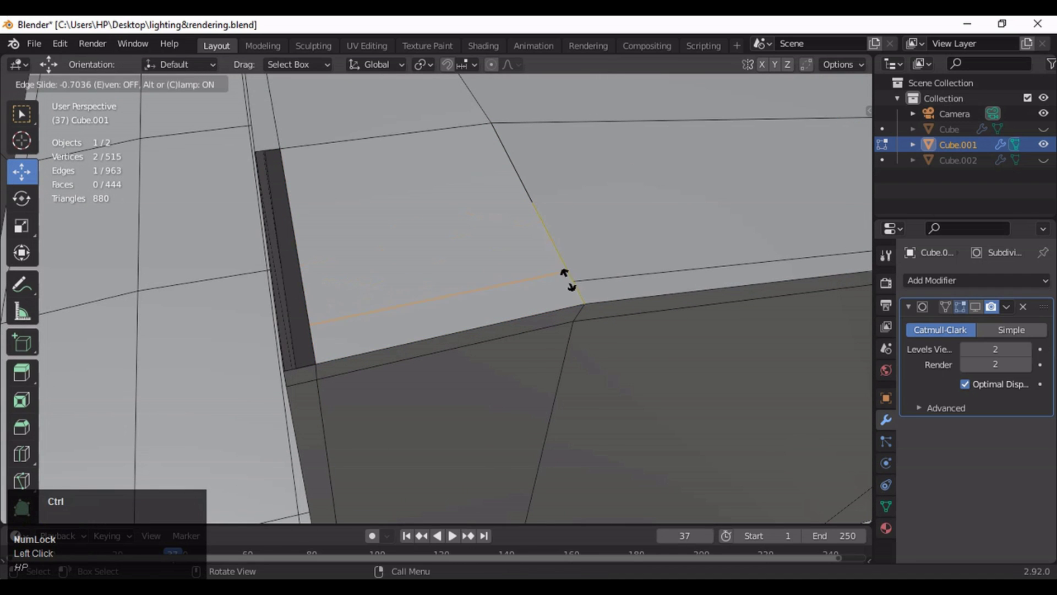
{"action": "left_click", "coordinate": [572, 289]}
- Merge the end vertex of the new cut with the adjacent rim loop vertex at center
{"action": "left_click", "coordinate": [780, 85]}
{"action": "left_click", "coordinate": [627, 210]}
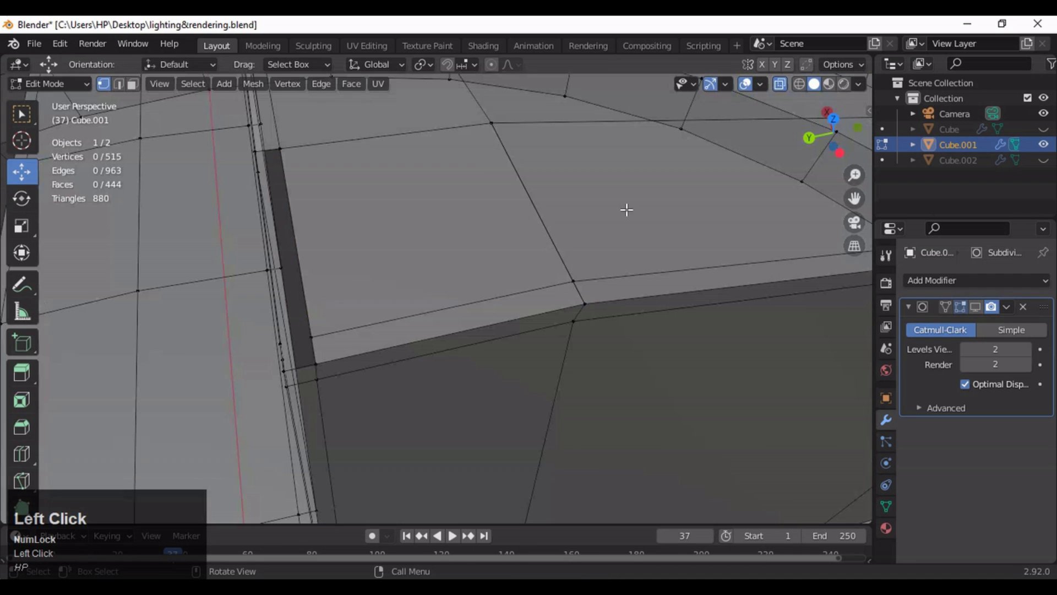
{"action": "left_click", "coordinate": [780, 84]}
{"action": "middle_click_drag", "start_coordinate": [495, 264], "coordinate": [490, 314], "text": "ctrl"}
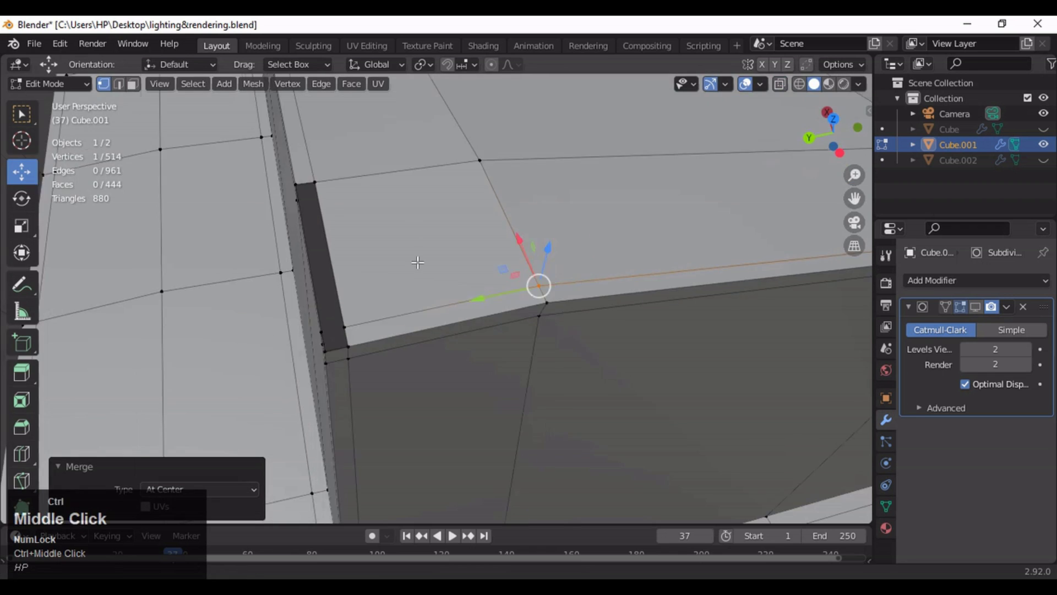
- Fill the remaining narrow strip along the corner's top edge with faces
{"action": "middle_click_drag", "start_coordinate": [397, 341], "coordinate": [474, 352]}
{"action": "middle_click_drag", "start_coordinate": [429, 397], "coordinate": [450, 360], "text": "shift"}
{"action": "middle_click_drag", "start_coordinate": [449, 369], "coordinate": [467, 291], "text": "ctrl"}
{"action": "key", "text": "2"}
{"action": "left_click", "coordinate": [445, 345]}
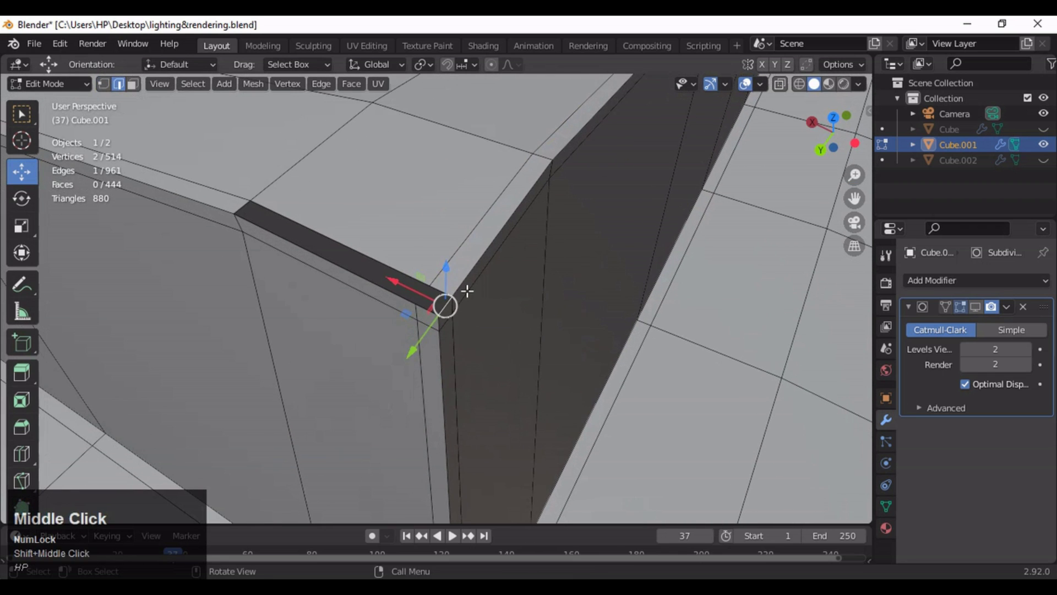
{"action": "middle_click_drag", "start_coordinate": [435, 222], "coordinate": [435, 286], "text": "ctrl"}
{"action": "middle_click_drag", "start_coordinate": [435, 286], "coordinate": [490, 325]}
{"action": "left_click", "coordinate": [541, 92]}
- Symmetrize the whole mesh along X to copy the finished corner to the other side
{"action": "middle_click_drag", "start_coordinate": [496, 231], "coordinate": [459, 283], "text": "ctrl"}
{"action": "key", "text": "a"}
{"action": "left_click", "coordinate": [253, 84]}
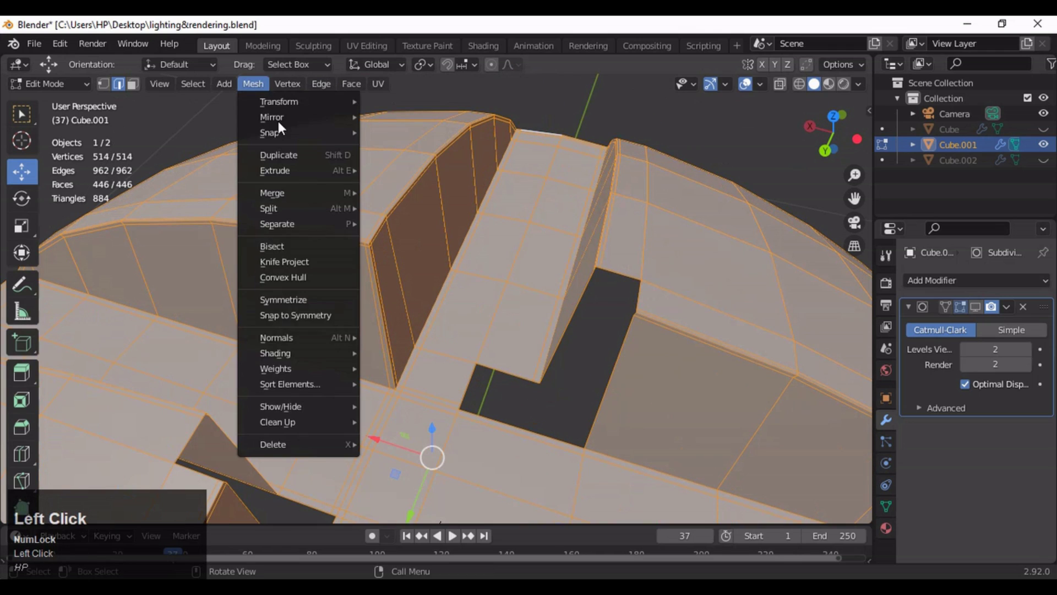
{"action": "left_click", "coordinate": [312, 299]}
{"action": "middle_click_drag", "start_coordinate": [312, 299], "coordinate": [606, 170]}
{"action": "left_click", "coordinate": [605, 171]}
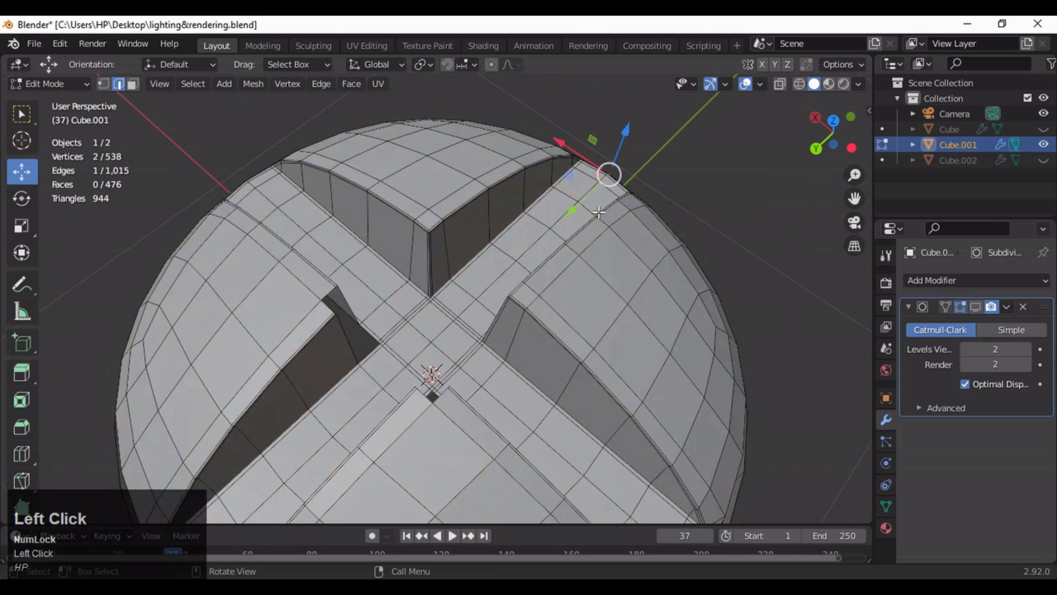
- Symmetrize the whole mesh again with the direction set to -Y to +Y, and clear the selection
{"action": "key", "text": "a"}
{"action": "middle_click_drag", "start_coordinate": [488, 299], "coordinate": [479, 231]}
{"action": "left_click", "coordinate": [253, 84]}
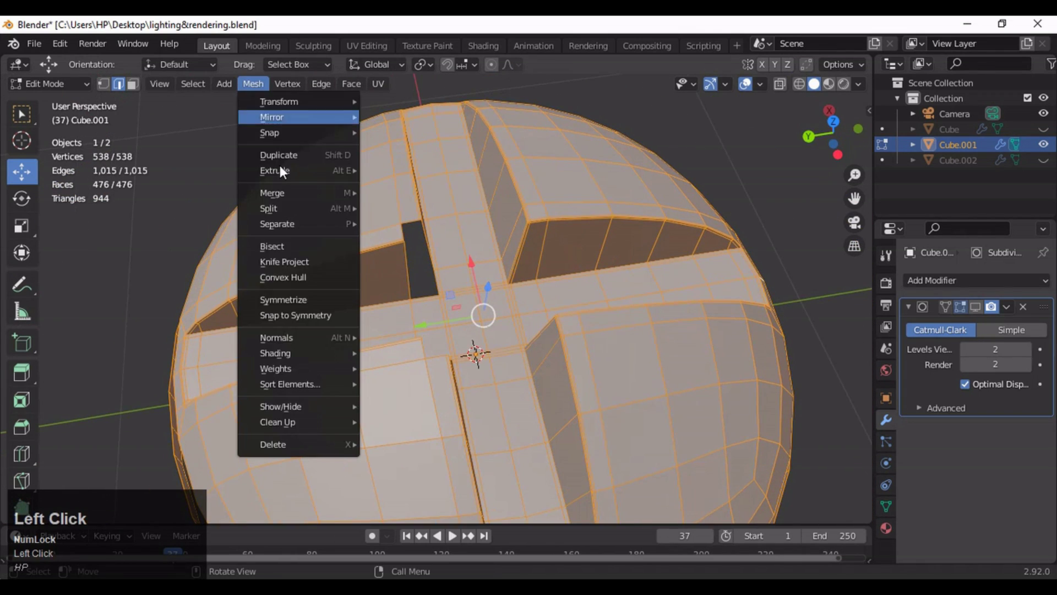
{"action": "left_click", "coordinate": [332, 297]}
{"action": "middle_click_drag", "start_coordinate": [401, 299], "coordinate": [378, 236]}
{"action": "left_click", "coordinate": [186, 421]}
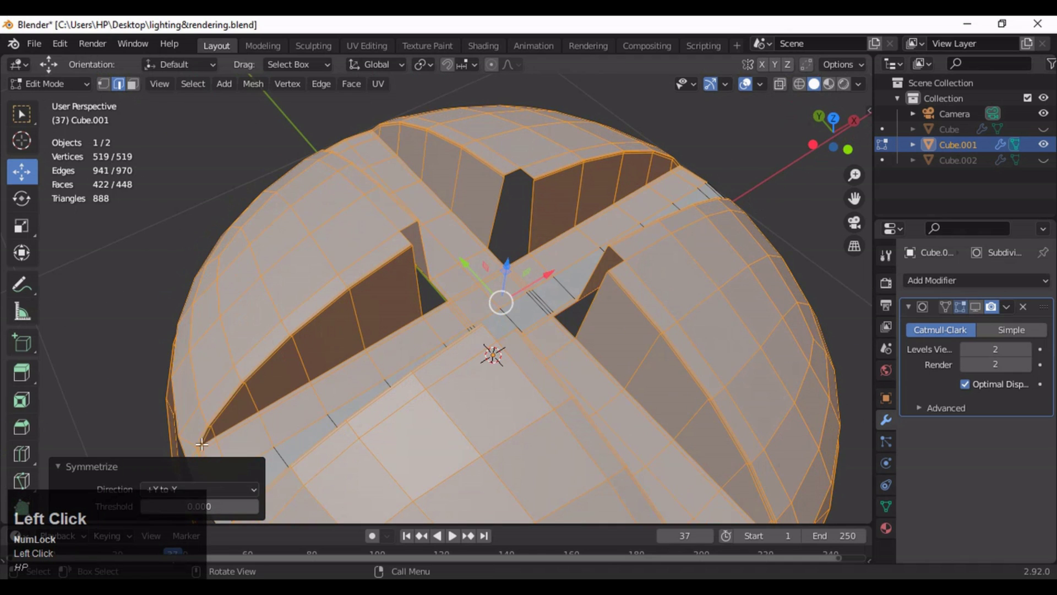
{"action": "left_click", "coordinate": [185, 435]}
{"action": "middle_click_drag", "start_coordinate": [331, 385], "coordinate": [313, 226]}
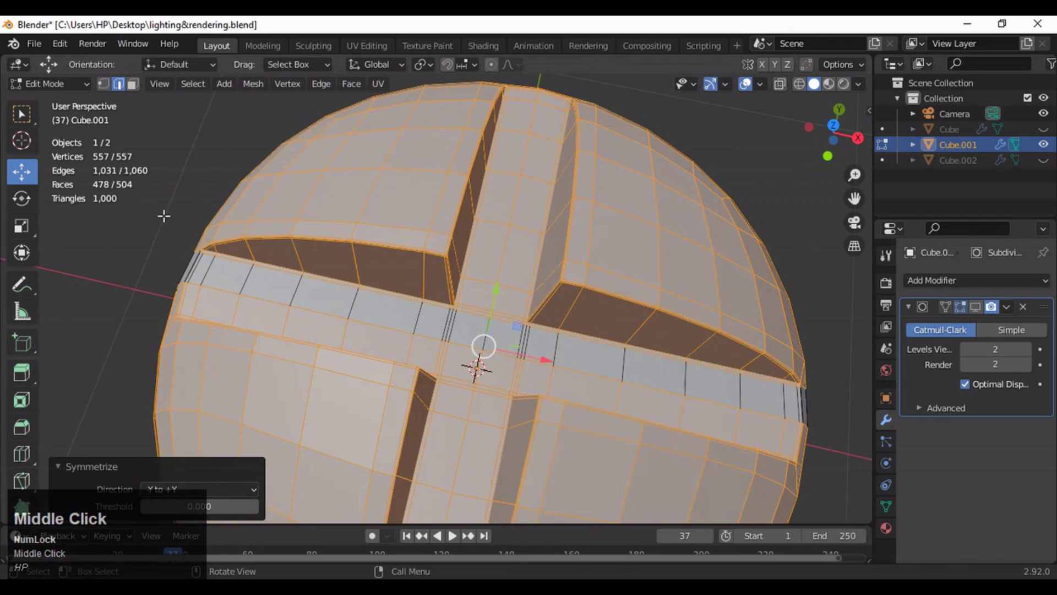
{"action": "left_click", "coordinate": [195, 243]}
- Inspect the cross-slotted dome with the subdivision preview on and overlays hidden, and restore the plain editing display
{"action": "middle_click_drag", "start_coordinate": [195, 243], "coordinate": [347, 211]}
{"action": "left_click", "coordinate": [976, 307]}
{"action": "left_click", "coordinate": [746, 84]}
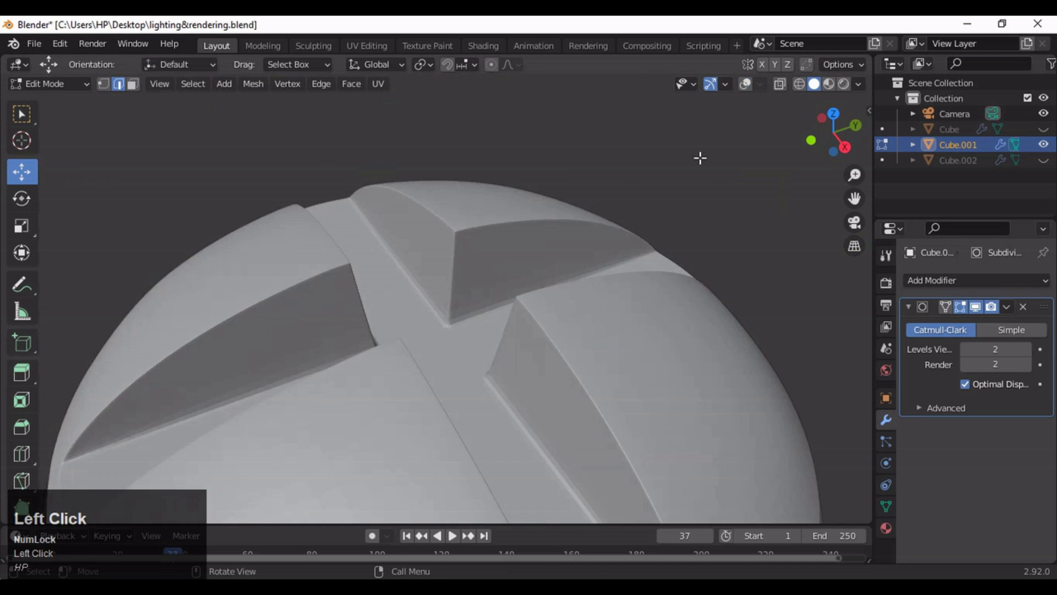
{"action": "middle_click_drag", "start_coordinate": [699, 158], "coordinate": [657, 249]}
{"action": "left_click", "coordinate": [976, 307]}
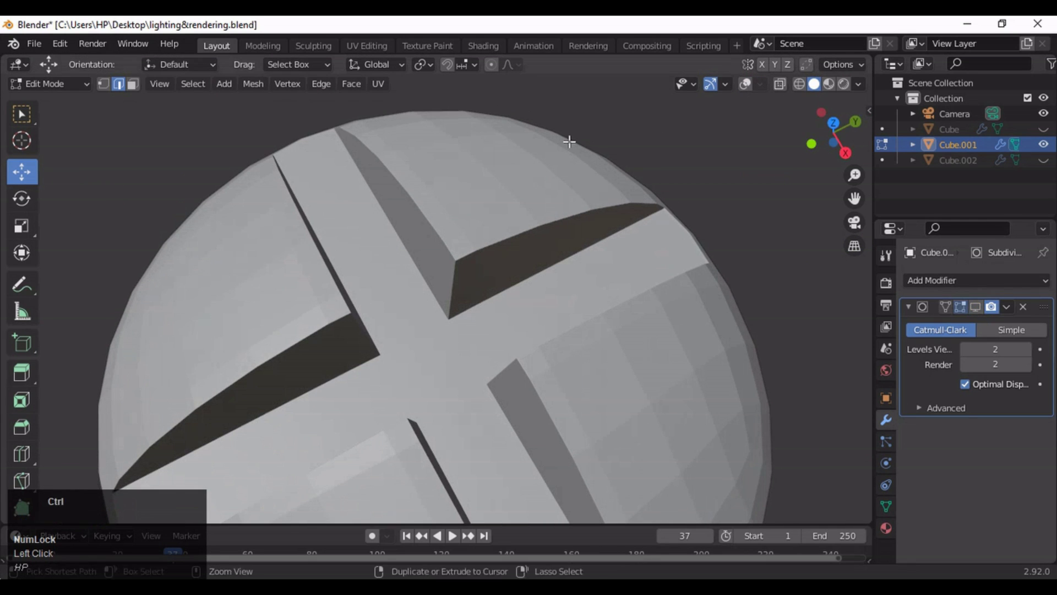
{"action": "middle_click_drag", "start_coordinate": [569, 142], "coordinate": [545, 380], "text": "ctrl"}
{"action": "middle_click_drag", "start_coordinate": [546, 380], "coordinate": [518, 336]}
{"action": "middle_click_drag", "start_coordinate": [518, 336], "coordinate": [722, 102], "text": "shift"}
{"action": "left_click", "coordinate": [746, 83]}
- Fill the gap between the dome's lower edge and the base ring face by face, starting below the -Y slot end
{"action": "middle_click_drag", "start_coordinate": [595, 380], "coordinate": [584, 275], "text": "shift"}
{"action": "middle_click_drag", "start_coordinate": [584, 275], "coordinate": [560, 254]}
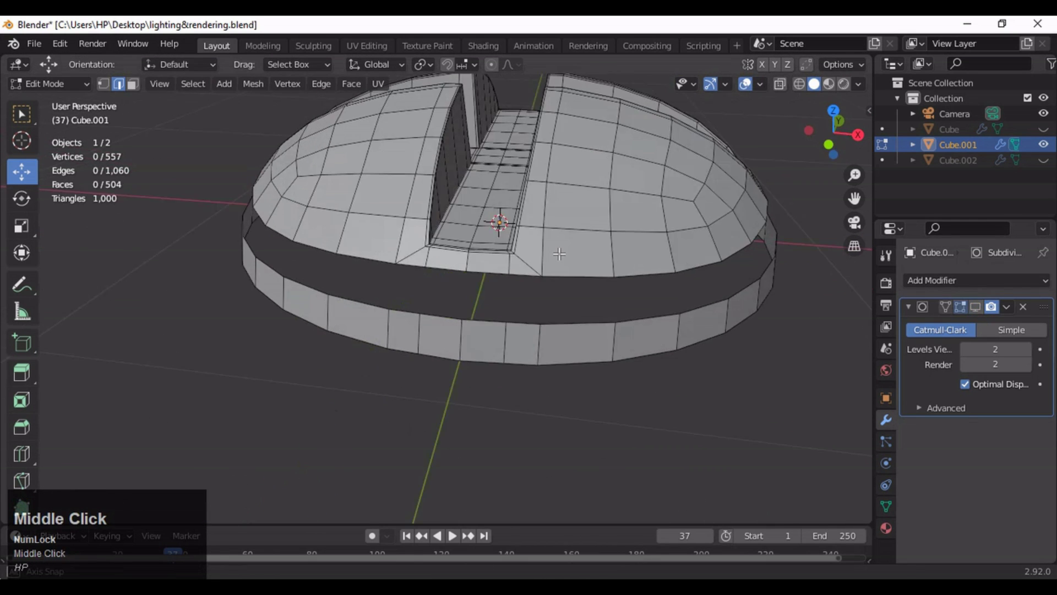
{"action": "left_click", "coordinate": [474, 292]}
{"action": "key", "text": "KP_2"}
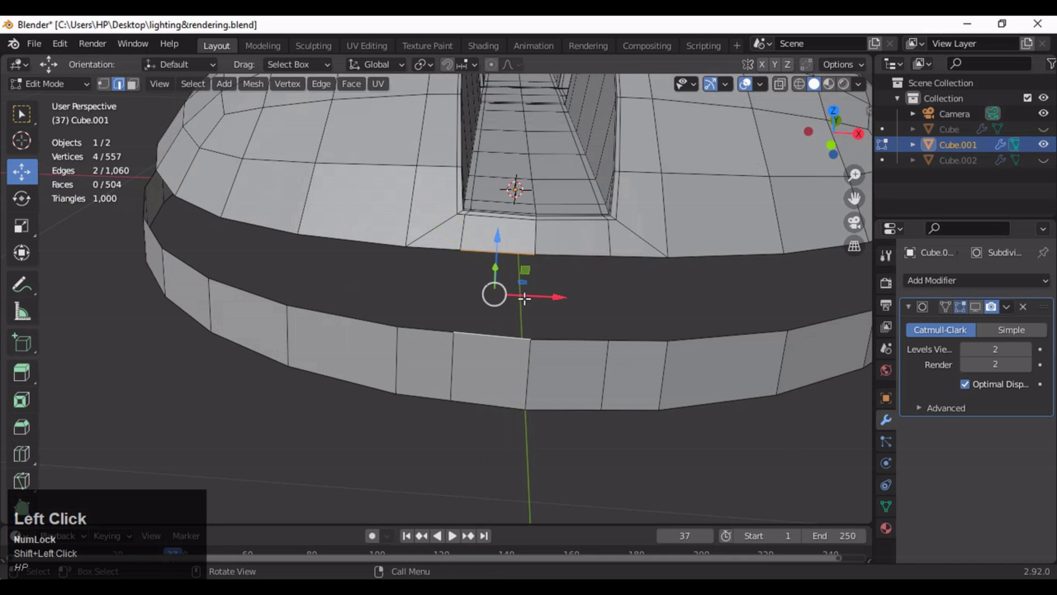
{"action": "key", "text": "f"}
{"action": "key", "text": "f"}
{"action": "key", "text": "f"}
{"action": "key", "text": "f"}
{"action": "key", "text": "f"}
{"action": "key", "text": "f"}
{"action": "key", "text": "f"}
{"action": "key", "text": "f"}
{"action": "key", "text": "f"}
{"action": "key", "text": "f"}
{"action": "key", "text": "f"}
{"action": "key", "text": "f"}
{"action": "key", "text": "f"}
{"action": "key", "text": "f"}
{"action": "key", "text": "f"}
{"action": "key", "text": "f"}
{"action": "key", "text": "f"}
{"action": "key", "text": "f"}
{"action": "key", "text": "f"}
{"action": "key", "text": "f"}
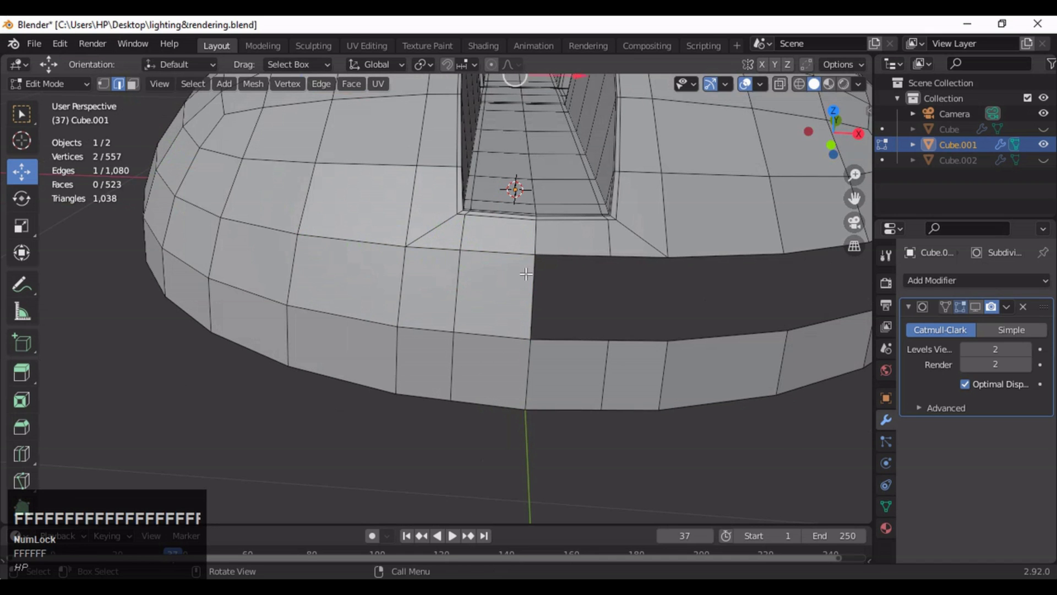
- Undo the most recent gap fills, back to where the dome and ring edges still line up
{"action": "key", "text": "ctrl+z"}
{"action": "key", "text": "ctrl+z"}
{"action": "key", "text": "ctrl+z"}
{"action": "key", "text": "ctrl+z"}
{"action": "key", "text": "ctrl+z"}
{"action": "middle_click_drag", "start_coordinate": [540, 281], "coordinate": [625, 308]}
{"action": "middle_click_drag", "start_coordinate": [626, 308], "coordinate": [635, 296]}
{"action": "key", "text": "ctrl+z"}
{"action": "key", "text": "ctrl+z"}
{"action": "key", "text": "ctrl+z"}
{"action": "key", "text": "ctrl+z"}
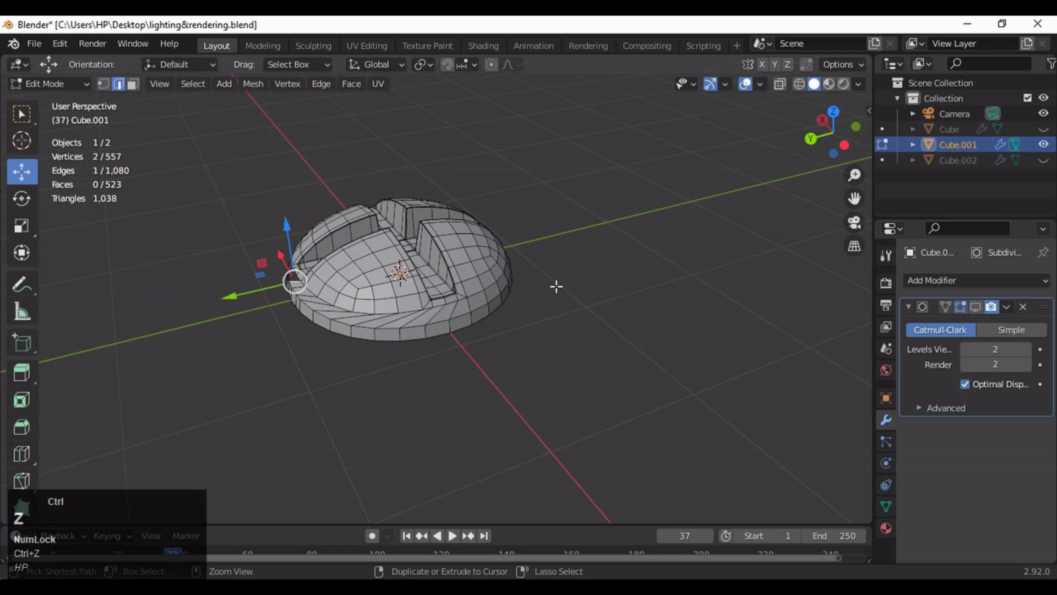
{"action": "key", "text": "ctrl+z"}
- Add two centred loop cuts to the base ring below the -X slot end to match the dome's edge divisions
{"action": "middle_click_drag", "start_coordinate": [541, 297], "coordinate": [335, 367]}
{"action": "left_click", "coordinate": [331, 370]}
{"action": "right_click", "coordinate": [409, 370]}
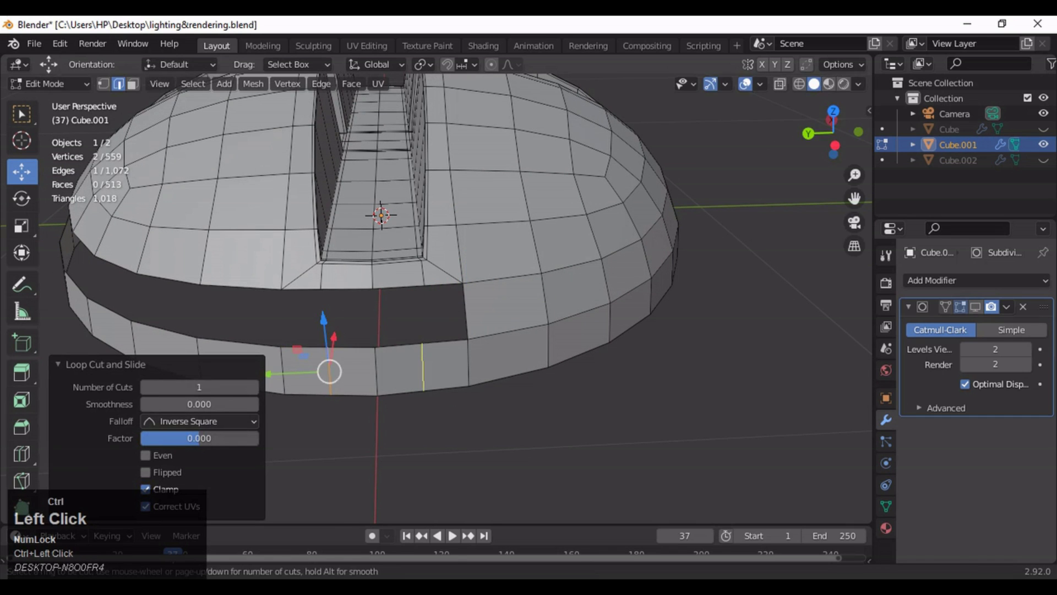
{"action": "left_click", "coordinate": [422, 367], "text": "ctrl"}
{"action": "right_click", "coordinate": [422, 367]}
- Fill the gap between dome and base ring face by face from the -X slot end past the +Y end to the +X end
{"action": "left_click", "coordinate": [445, 286]}
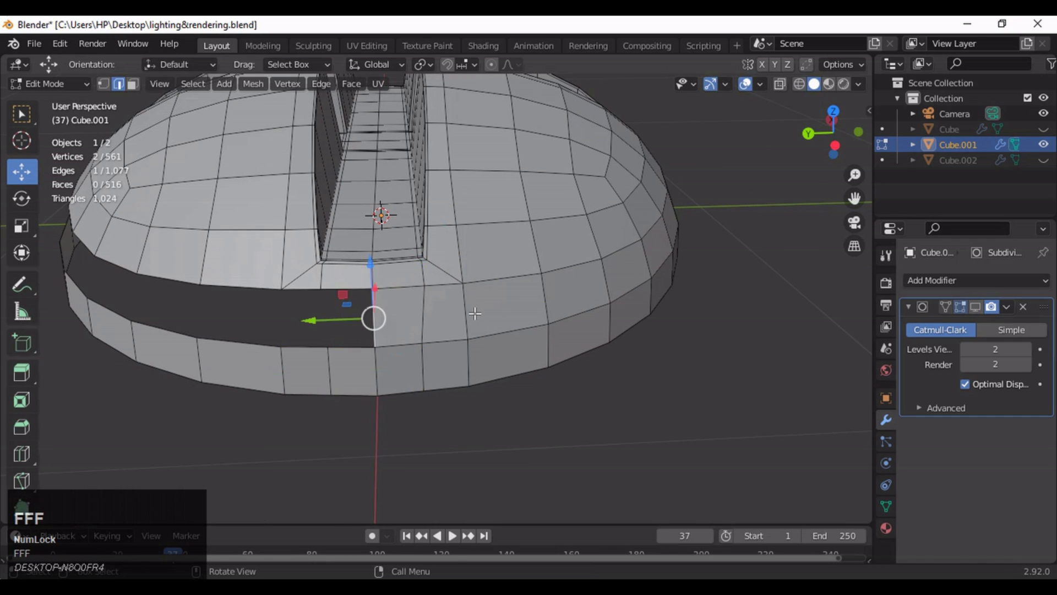
{"action": "middle_click_drag", "start_coordinate": [323, 233], "coordinate": [463, 308]}
{"action": "middle_click_drag", "start_coordinate": [462, 308], "coordinate": [481, 319]}
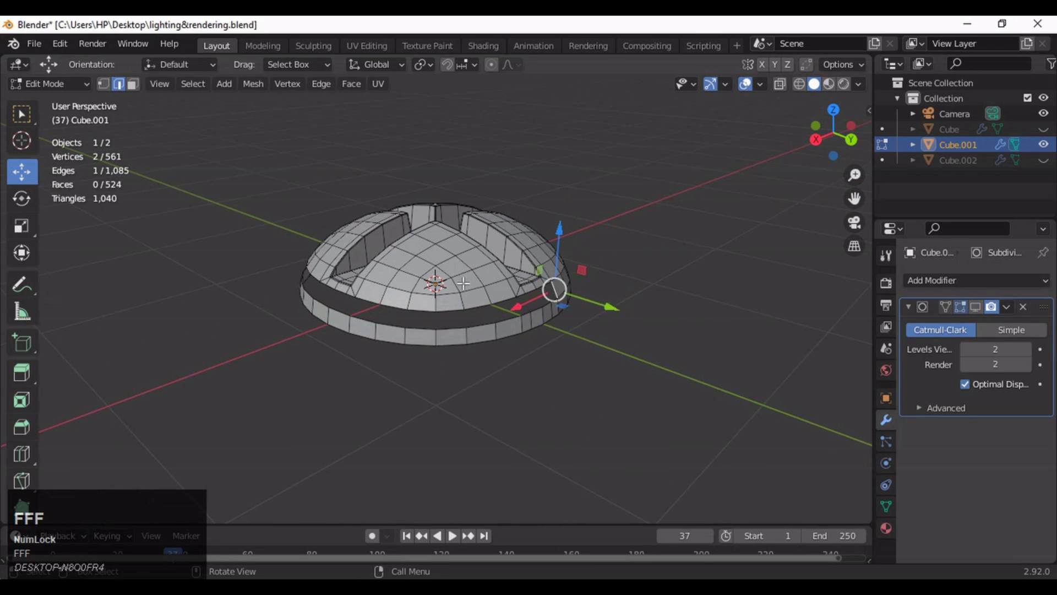
{"action": "middle_click_drag", "start_coordinate": [419, 291], "coordinate": [450, 283]}
{"action": "key", "text": "f"}
{"action": "key", "text": "f"}
{"action": "key", "text": "f"}
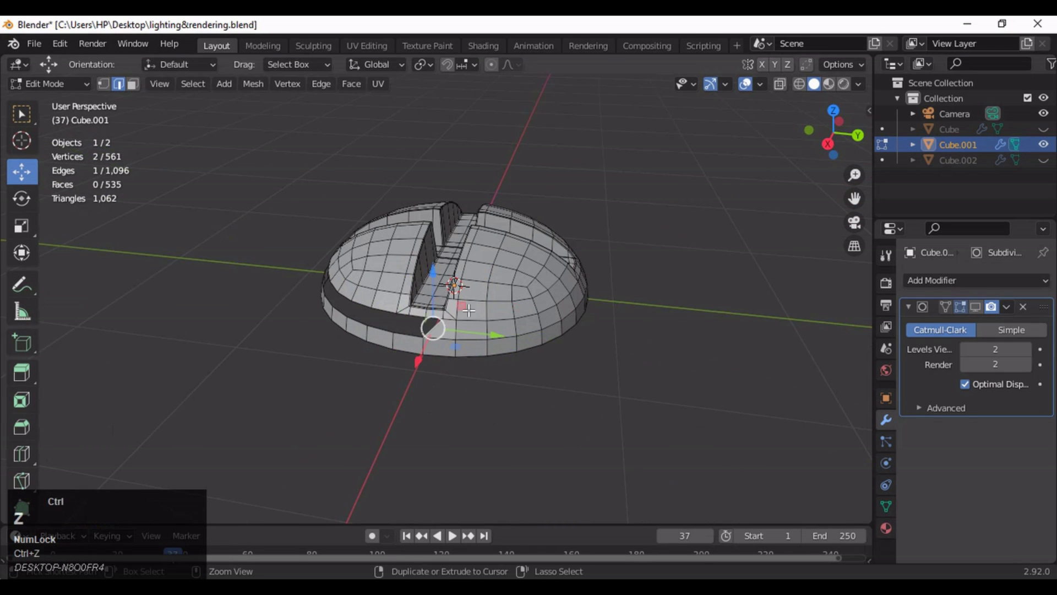
- Undo the last misaligned fill and add two centred loop cuts to the base ring below the +X slot end
{"action": "middle_click_drag", "start_coordinate": [505, 348], "coordinate": [489, 342], "text": "ctrl"}
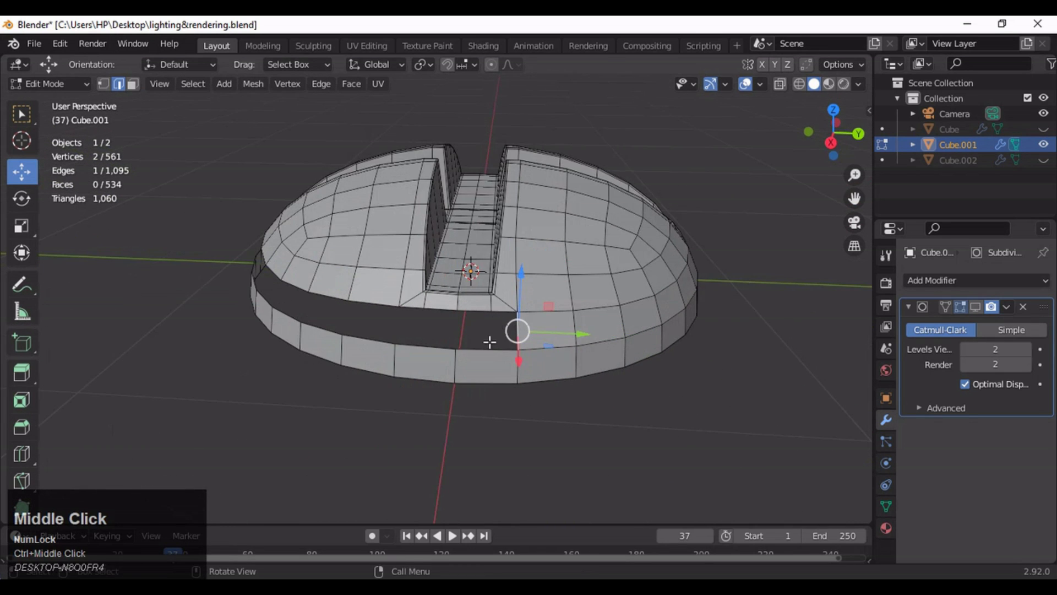
{"action": "right_click", "coordinate": [478, 387]}
{"action": "key", "text": "ctrl+r"}
{"action": "left_click", "coordinate": [438, 338]}
{"action": "right_click", "coordinate": [439, 337]}
- Fill the rest of the gap between dome and base ring from the +X slot end round to the -Y side, and clear the selection
{"action": "left_click", "coordinate": [529, 331]}
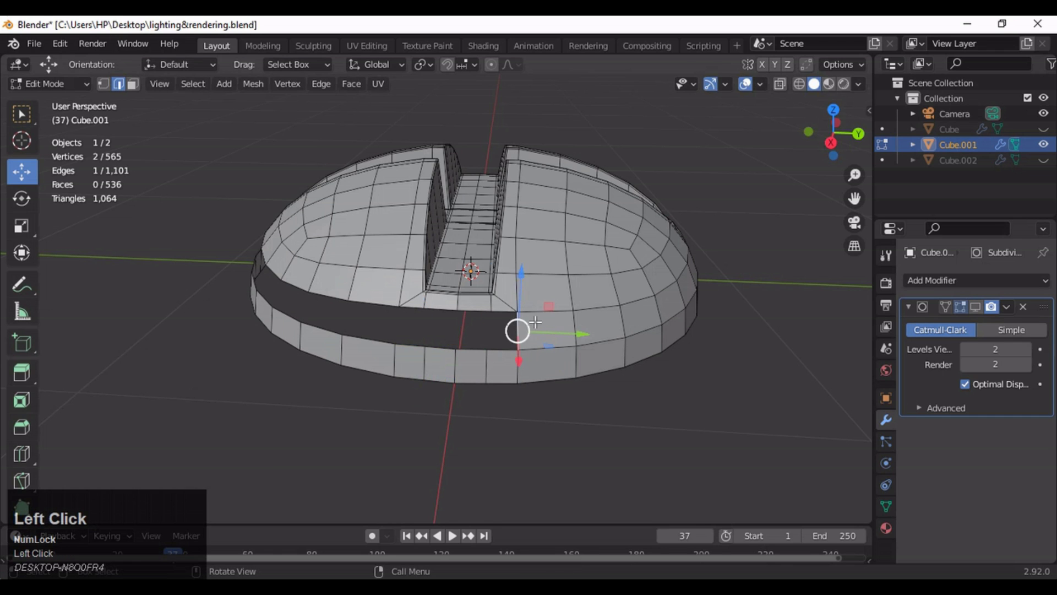
{"action": "key", "text": "f"}
{"action": "key", "text": "f"}
{"action": "key", "text": "f"}
{"action": "middle_click_drag", "start_coordinate": [487, 318], "coordinate": [923, 297]}
{"action": "key", "text": "f"}
{"action": "key", "text": "f"}
{"action": "key", "text": "f"}
{"action": "key", "text": "f"}
{"action": "key", "text": "f"}
{"action": "left_click", "coordinate": [592, 253]}
- Return to Object Mode with the subdivision preview on and overlays hidden, and shade the dome smooth
{"action": "key", "text": "Tab"}
{"action": "left_click", "coordinate": [975, 309]}
{"action": "middle_click_drag", "start_coordinate": [798, 143], "coordinate": [755, 102], "text": "ctrl"}
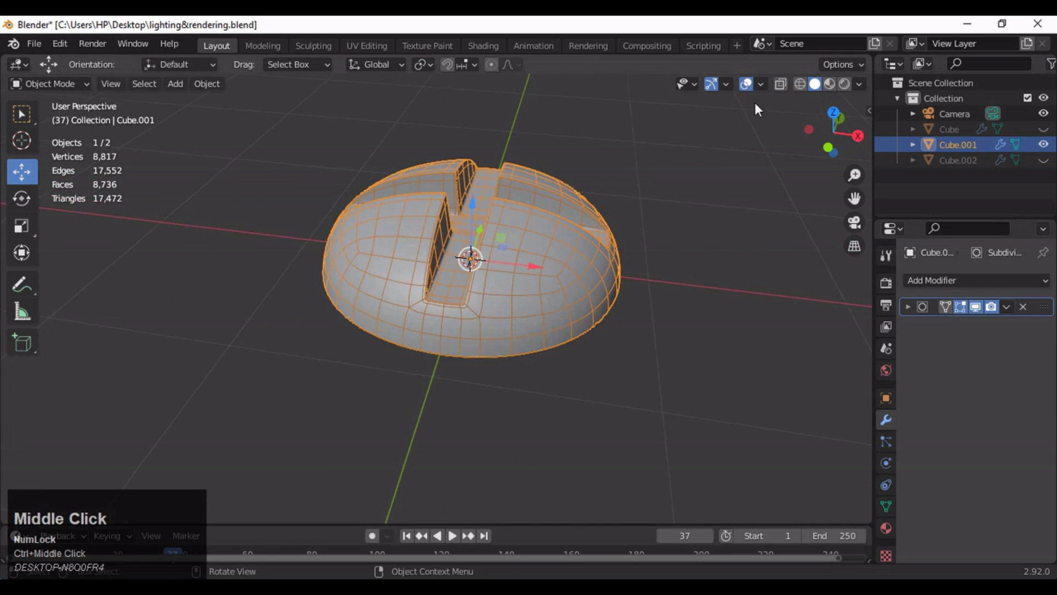
{"action": "left_click", "coordinate": [746, 84]}
{"action": "right_click", "coordinate": [523, 237]}
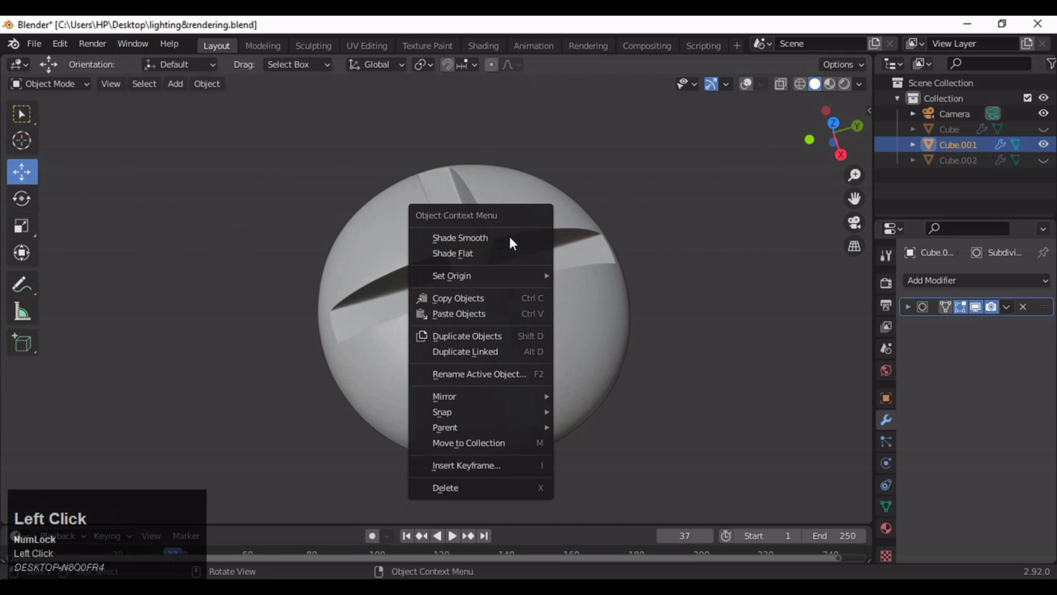
{"action": "left_click", "coordinate": [512, 242]}
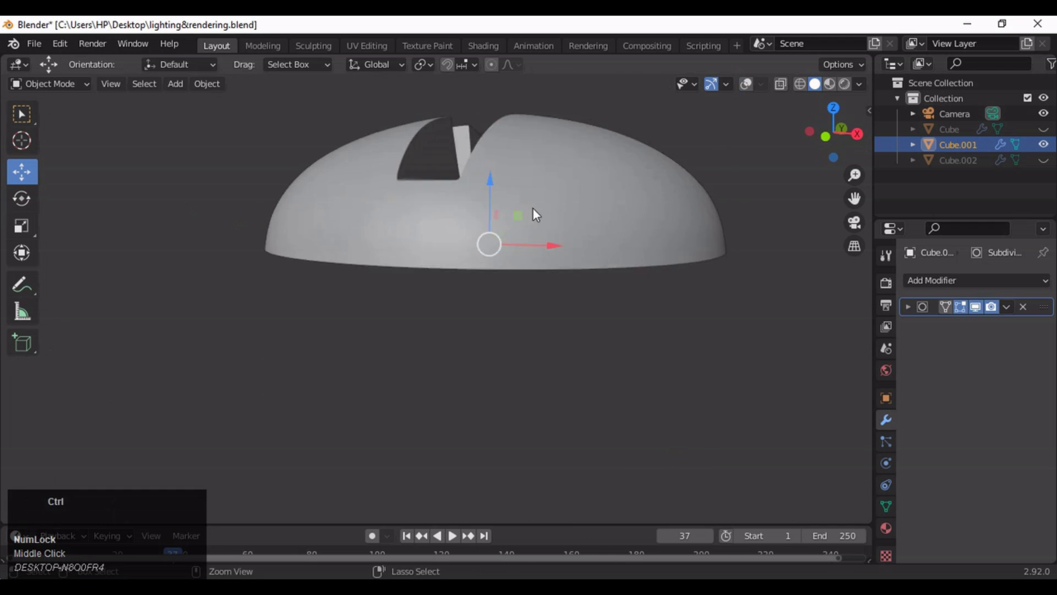